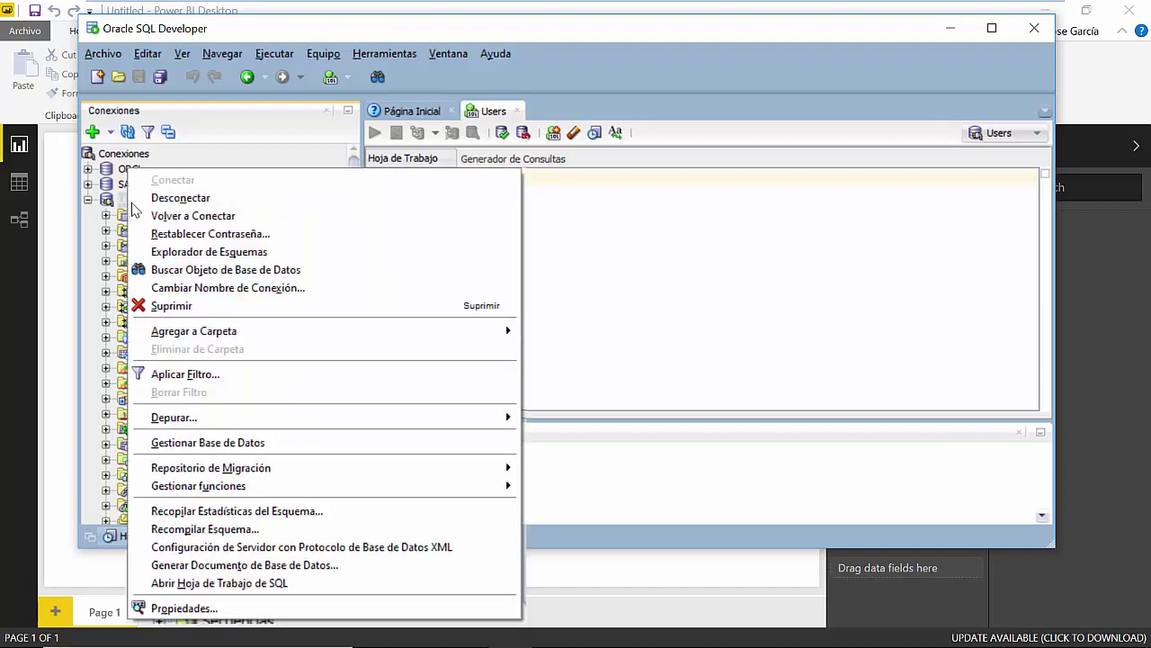
Open the schema browser for the Users connection and list the tables of the HR schema
{"action": "left_click", "coordinate": [198, 286]}
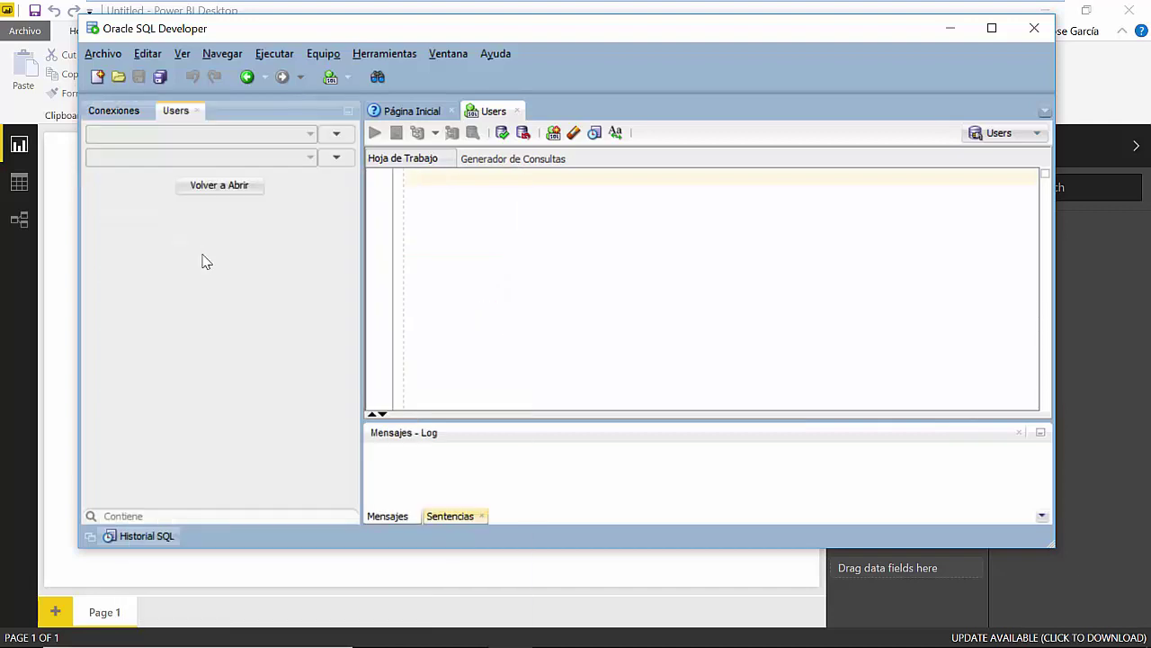
{"action": "left_click", "coordinate": [309, 134]}
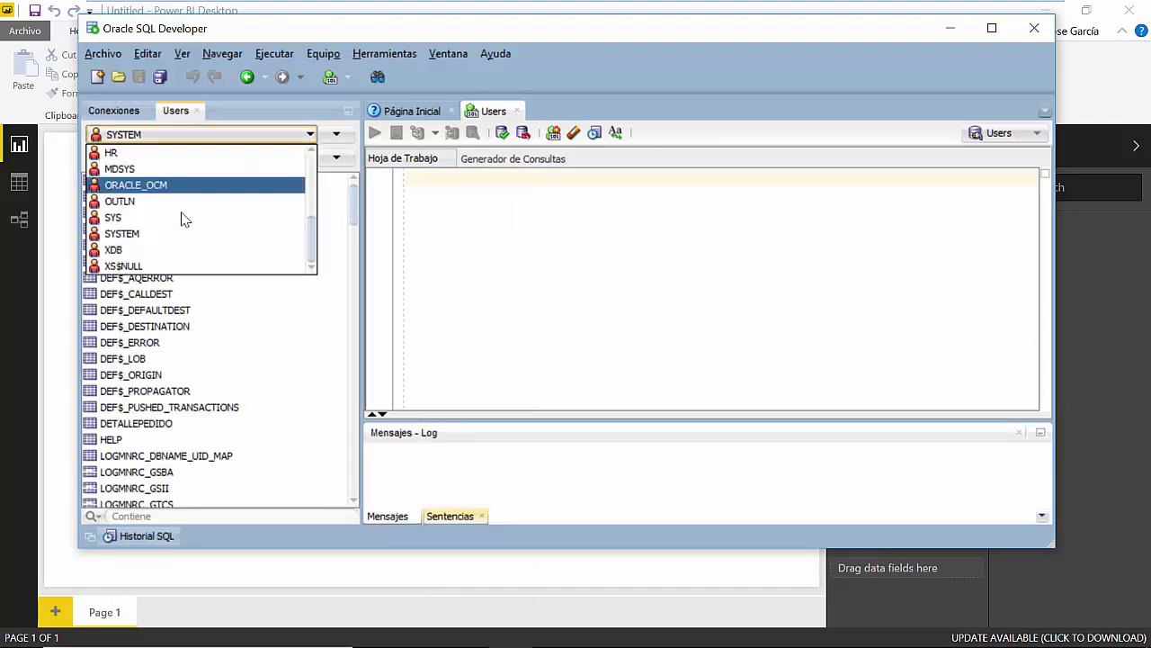
{"action": "left_click", "coordinate": [165, 155]}
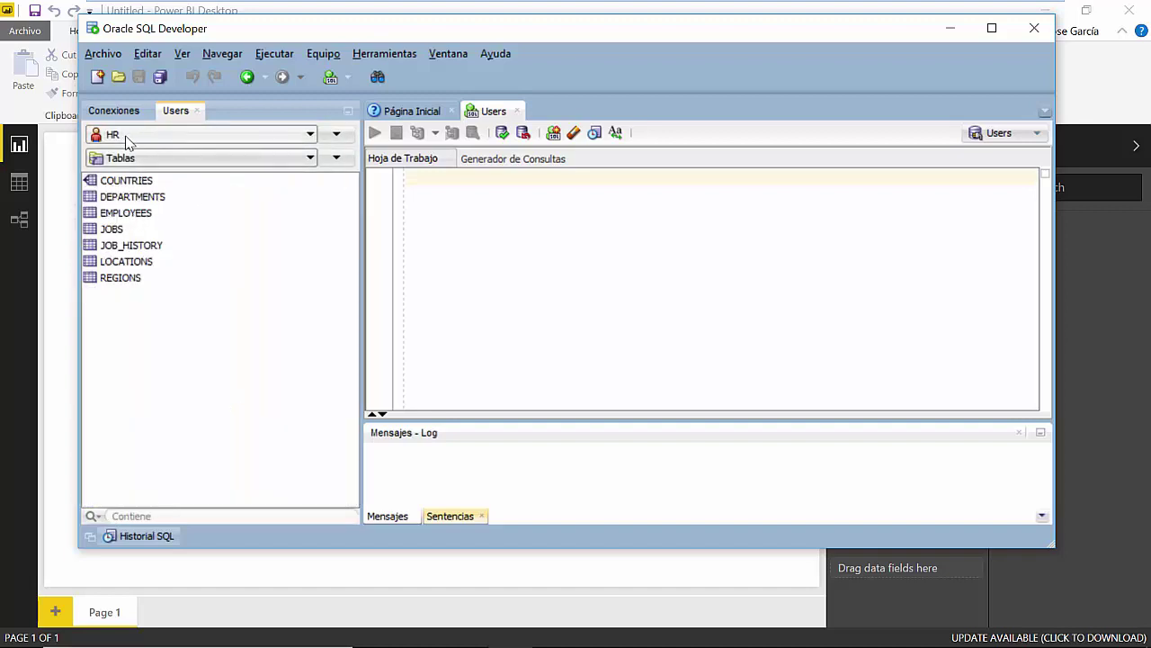
Switch the schema browser to EJEMPLO01 and view the column definitions of its PROD_INFO table
{"action": "left_click", "coordinate": [309, 136]}
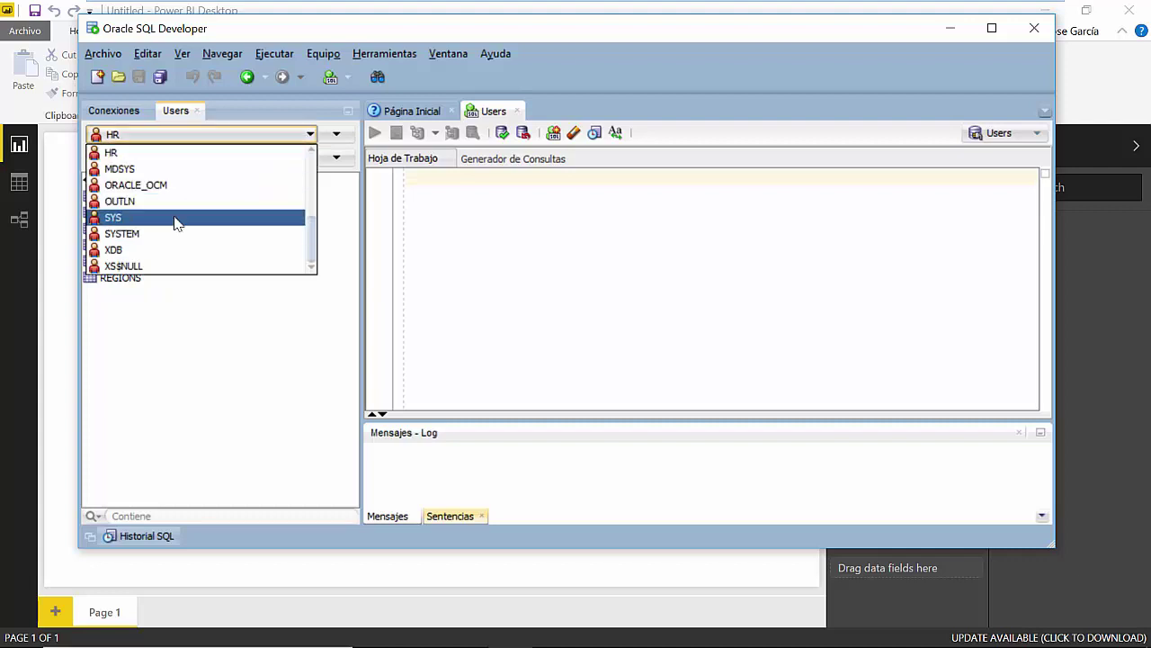
{"action": "scroll", "coordinate": [176, 224], "scroll_direction": "up", "scroll_amount": 3}
{"action": "left_click", "coordinate": [171, 249]}
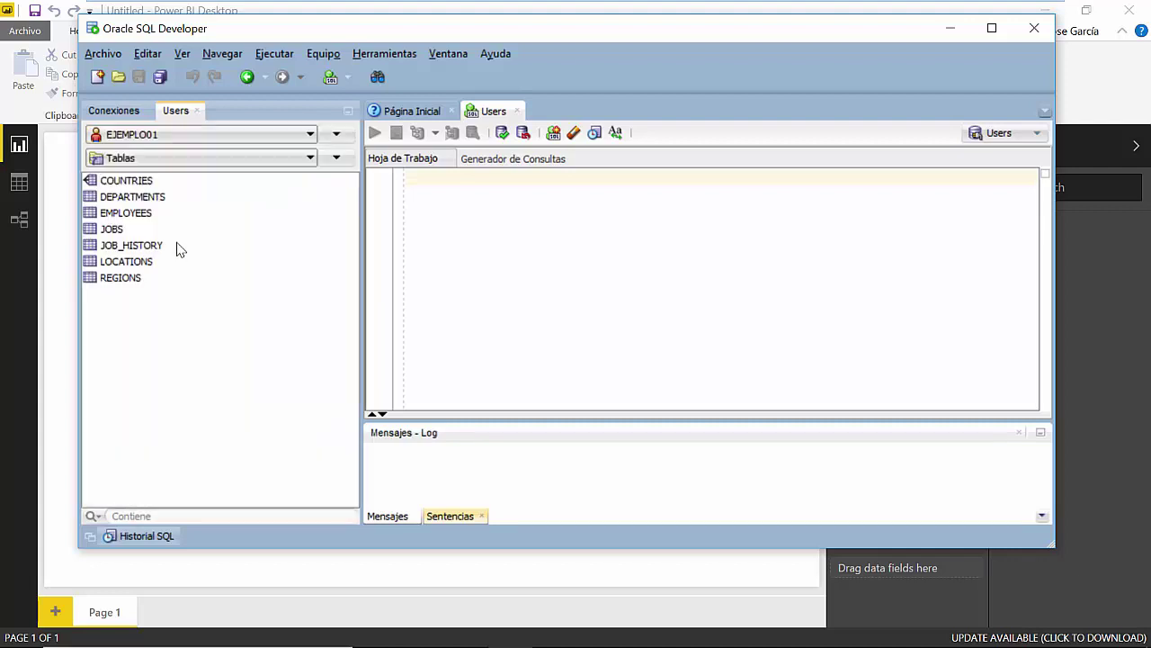
{"action": "left_click", "coordinate": [139, 278]}
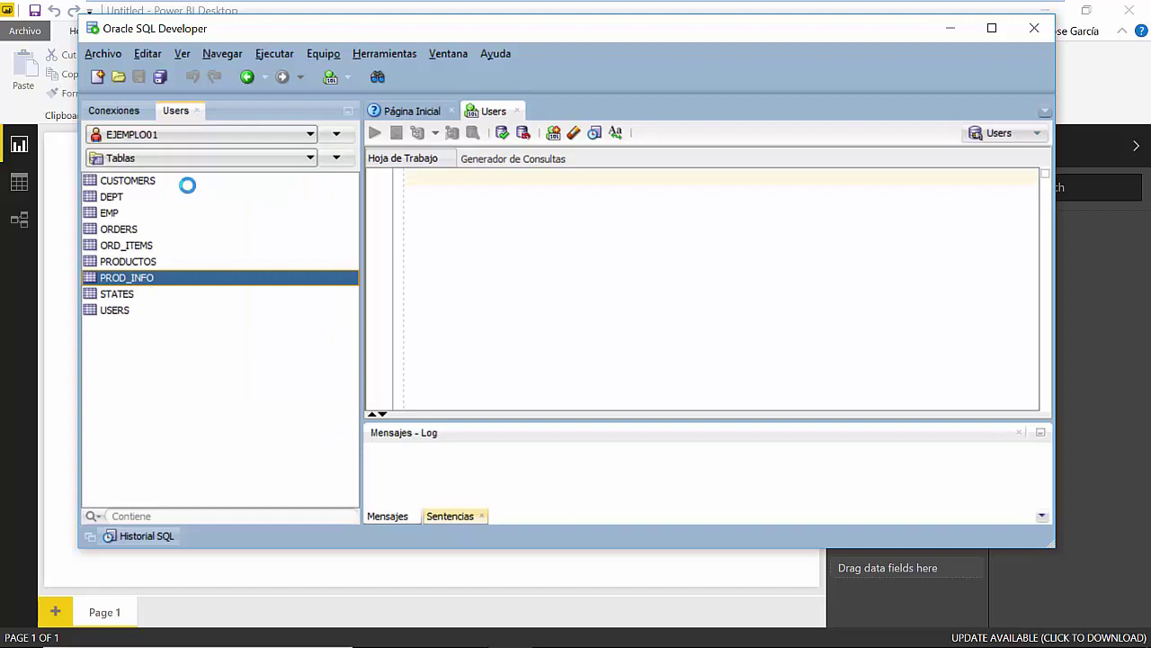
{"action": "left_click", "coordinate": [185, 183]}
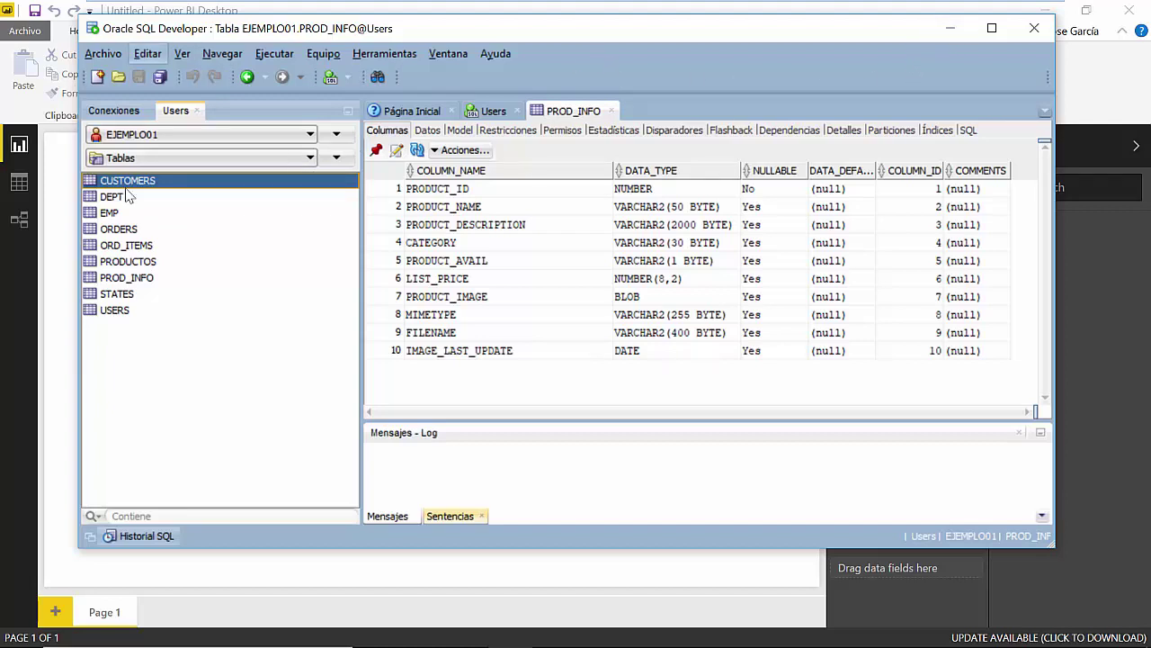
Return the schema browser to the HR schema's tables
{"action": "left_click", "coordinate": [234, 137]}
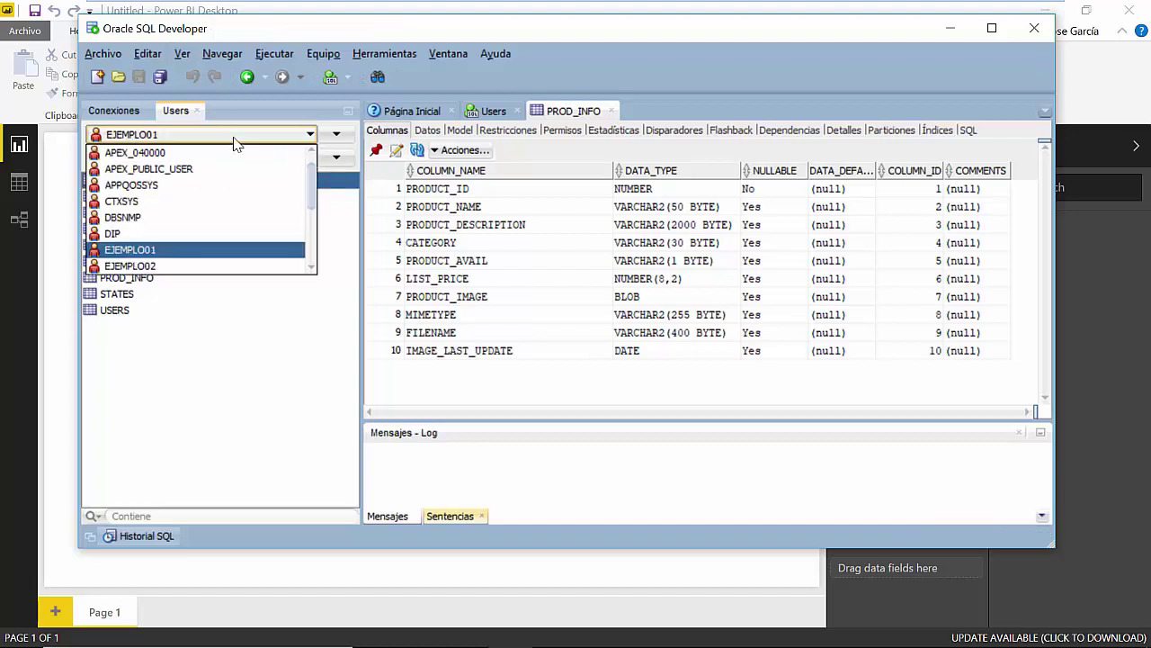
{"action": "scroll", "coordinate": [180, 256], "scroll_direction": "down", "scroll_amount": 2}
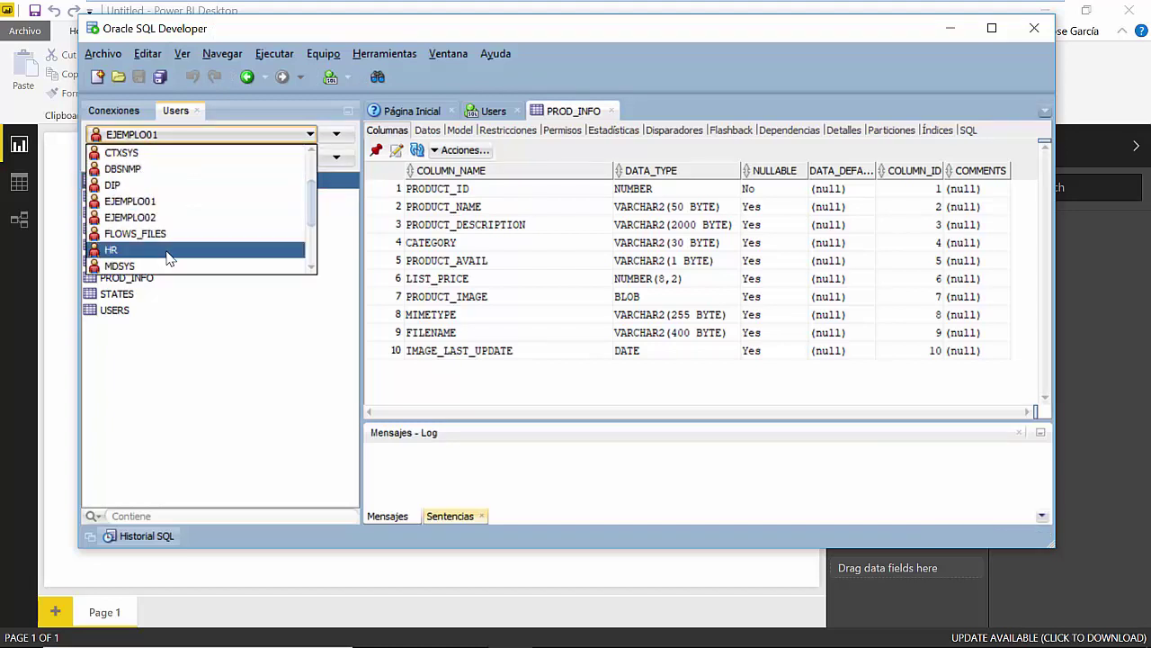
{"action": "left_click", "coordinate": [170, 250]}
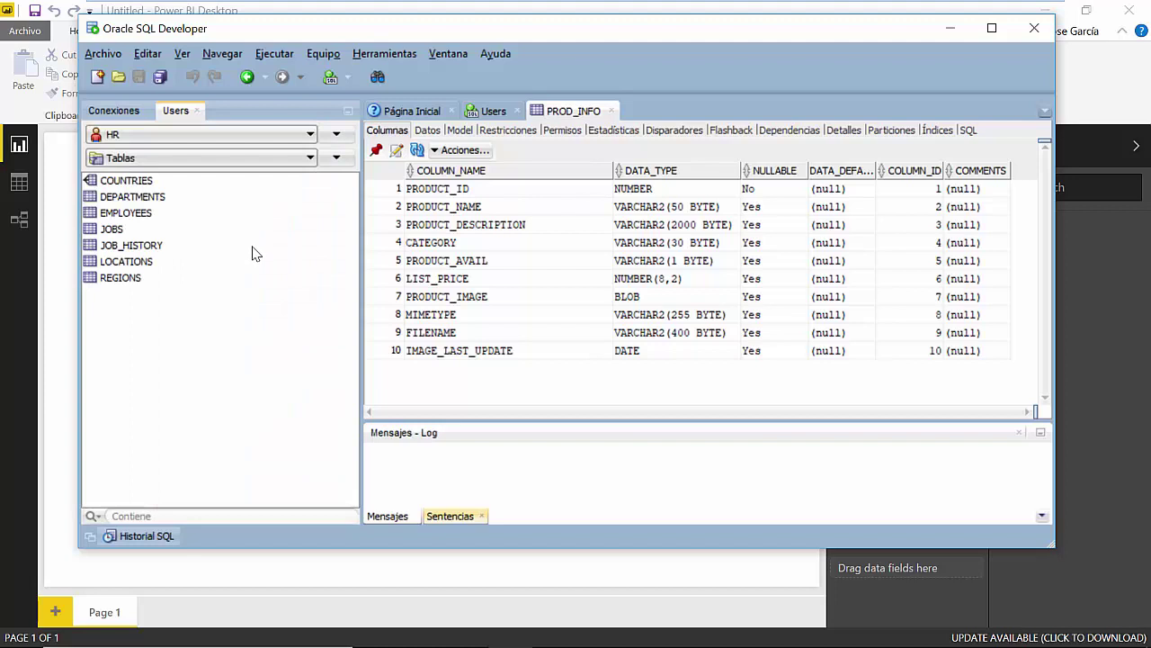
Switch to Power BI Desktop and start a new data connection to an Oracle database
{"action": "left_click", "coordinate": [635, 599]}
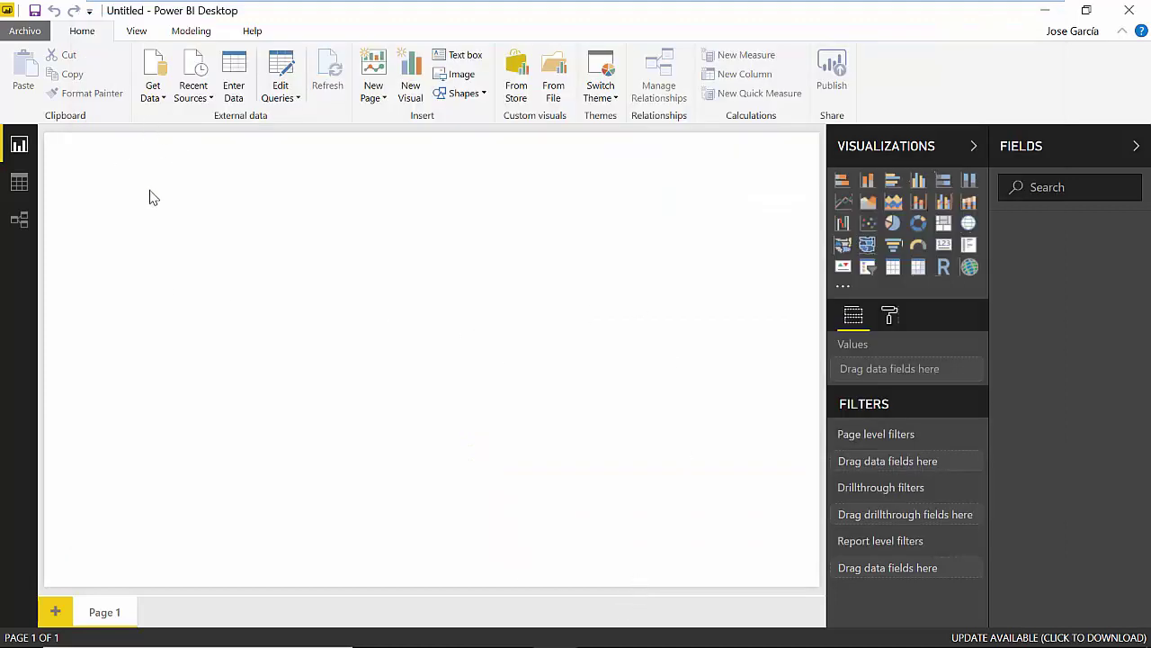
{"action": "left_click", "coordinate": [166, 72]}
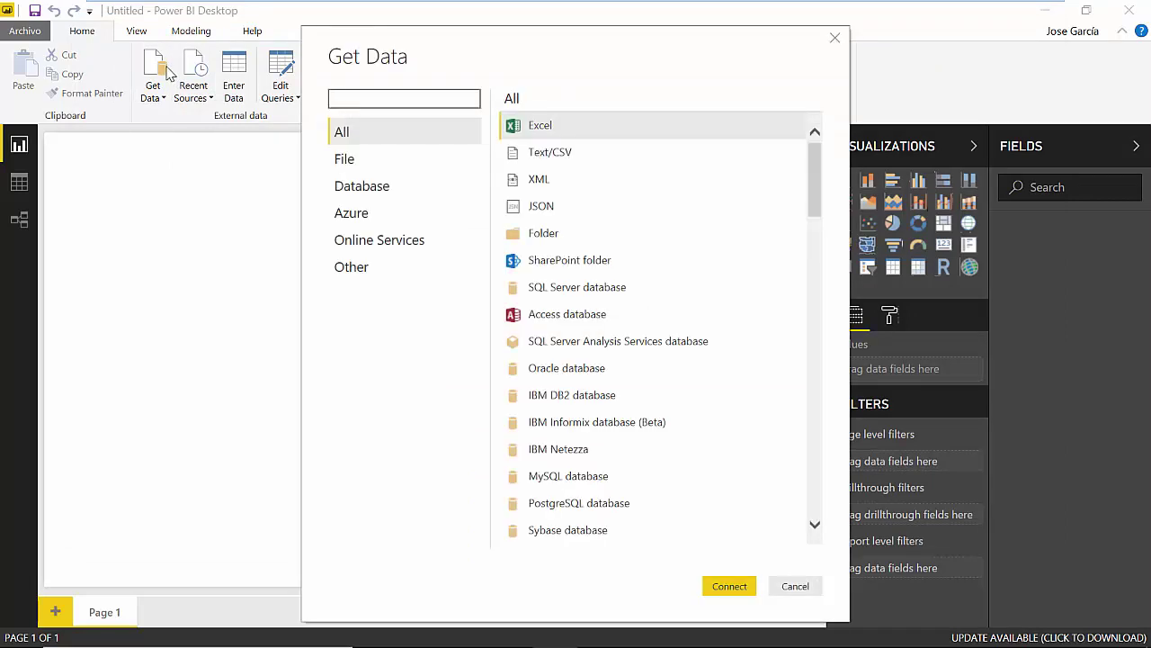
{"action": "left_click", "coordinate": [379, 193]}
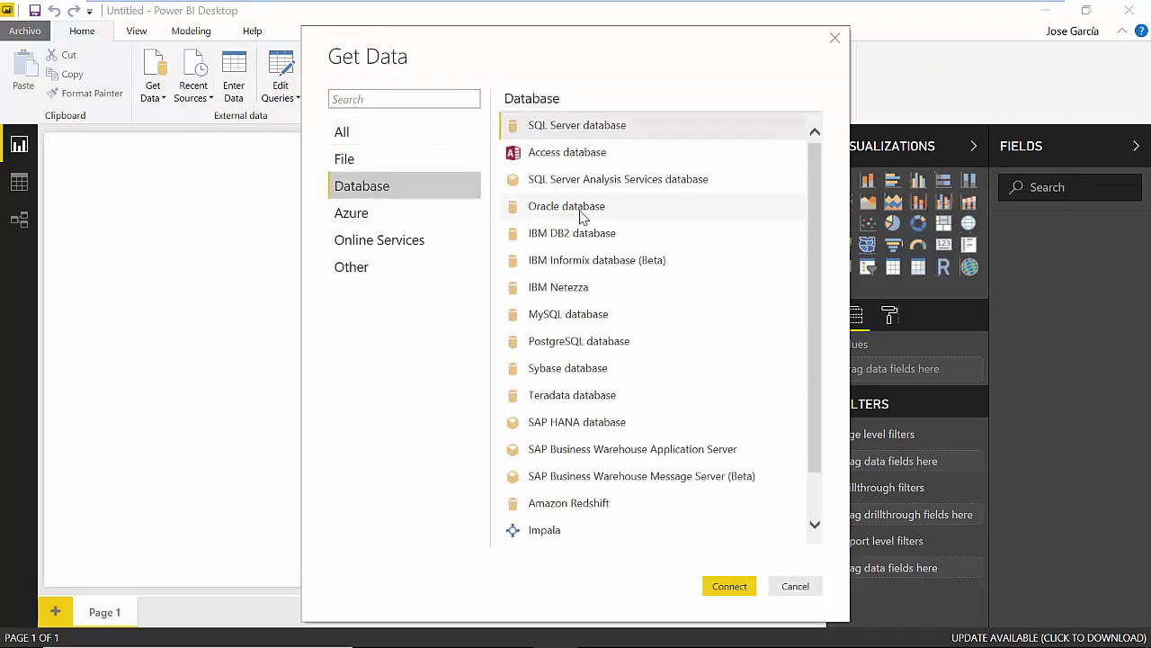
{"action": "key", "text": "Escape"}
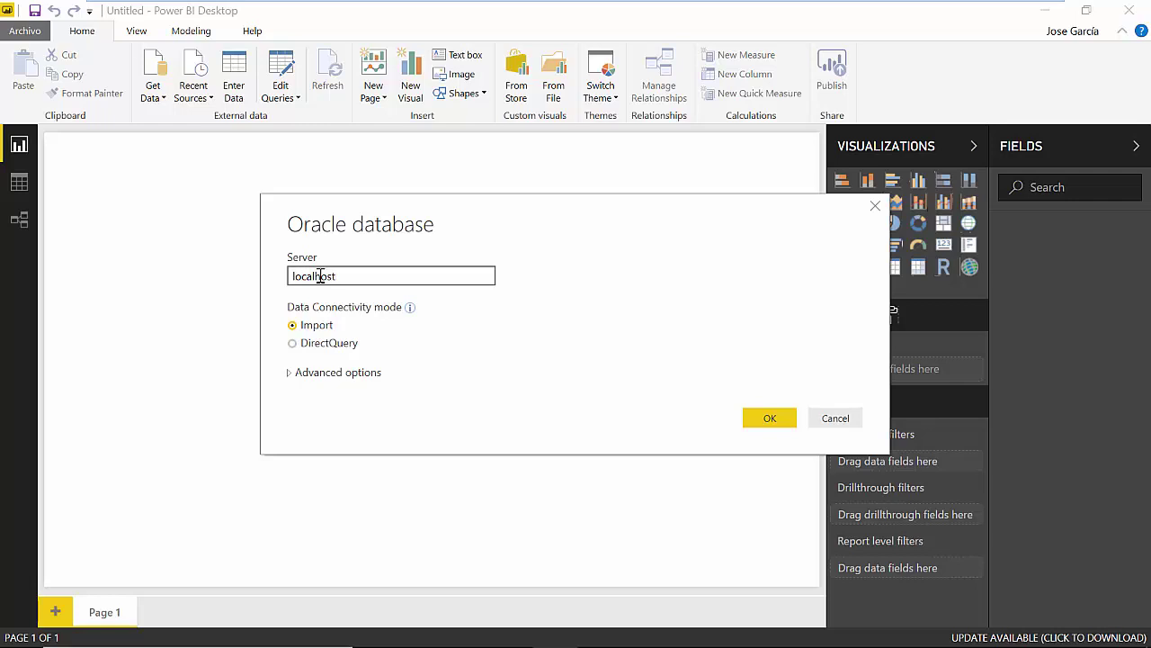
Reveal the advanced connection options and connect to the Oracle server localhost in Import mode
{"action": "left_click_drag", "start_coordinate": [579, 222], "coordinate": [560, 60]}
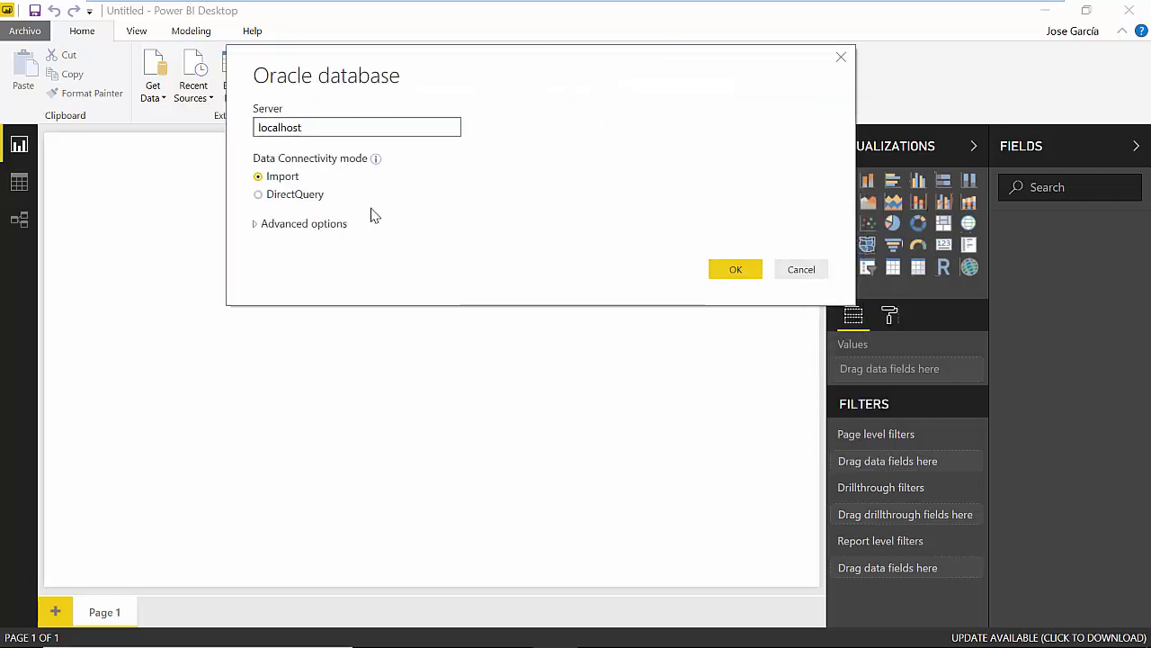
{"action": "left_click", "coordinate": [256, 224]}
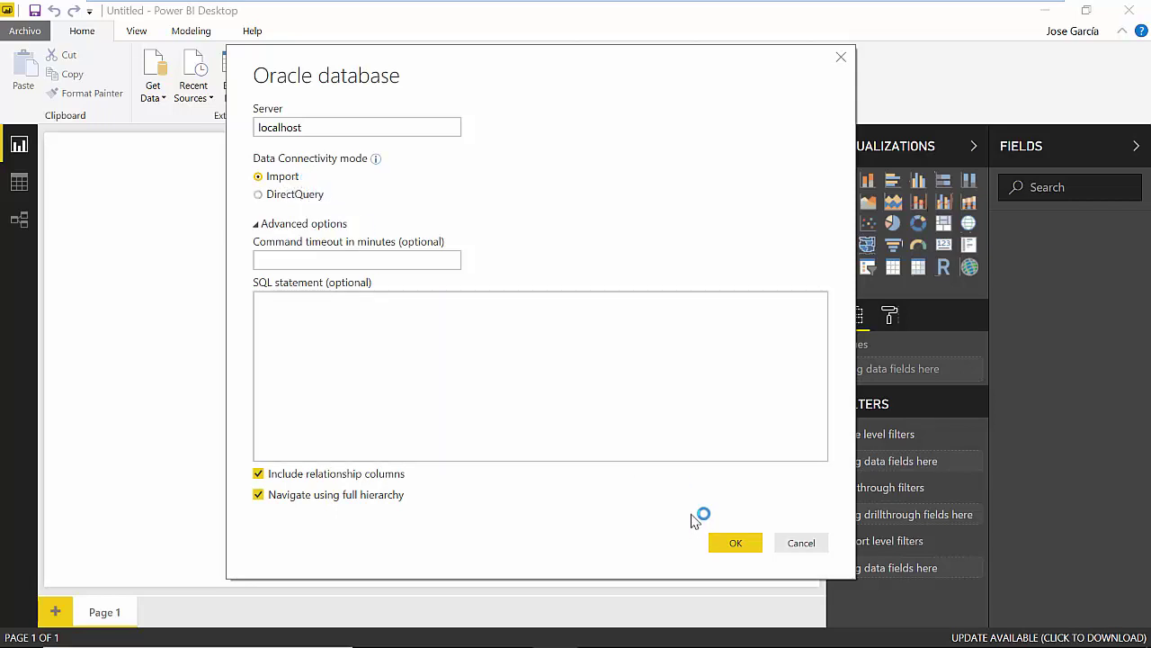
{"action": "left_click", "coordinate": [748, 551]}
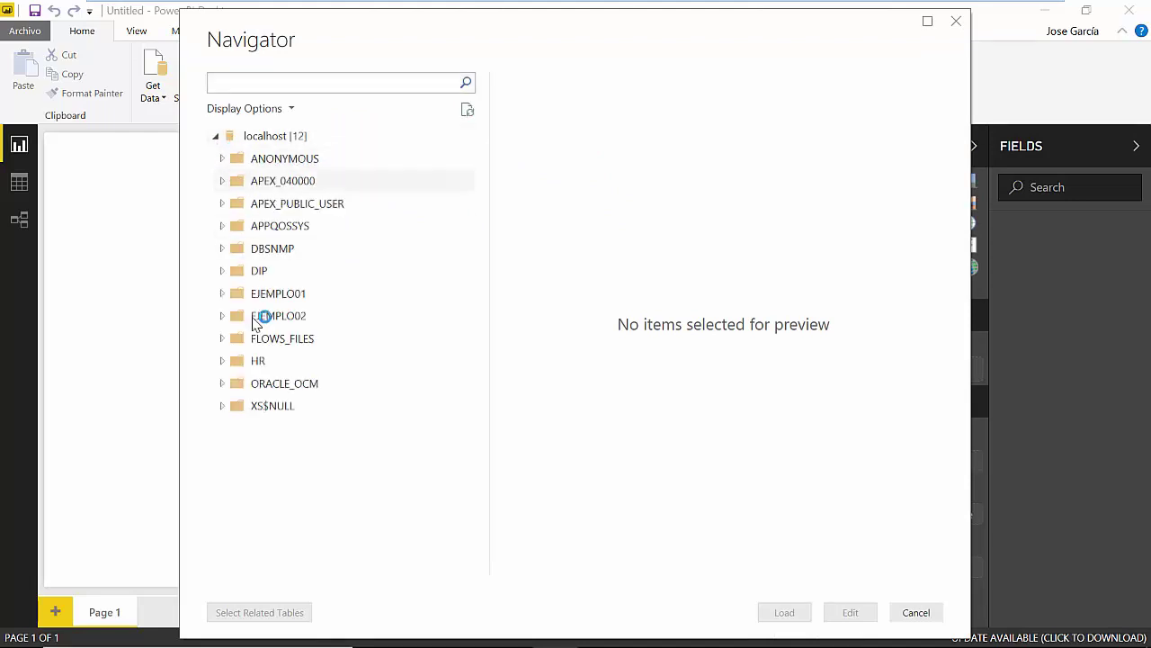
Expand the HR and EJEMPLO01 schemas, examine which tables each offers, and collapse EJEMPLO01 again
{"action": "left_click", "coordinate": [239, 361]}
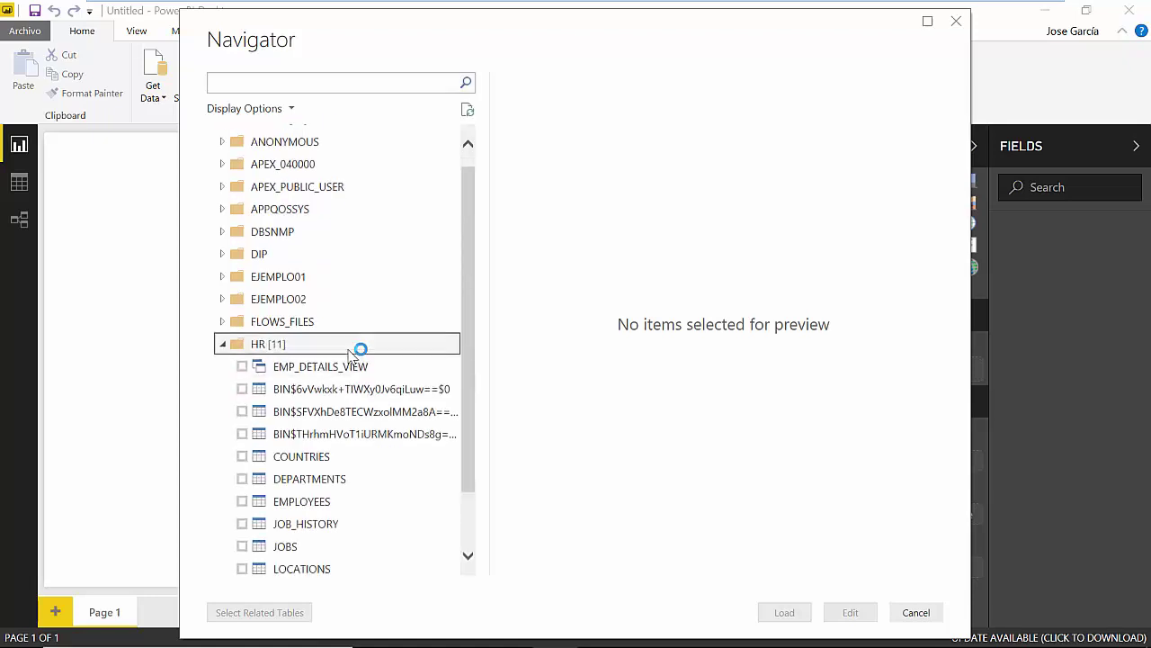
{"action": "scroll", "coordinate": [351, 353], "scroll_direction": "down", "scroll_amount": 2}
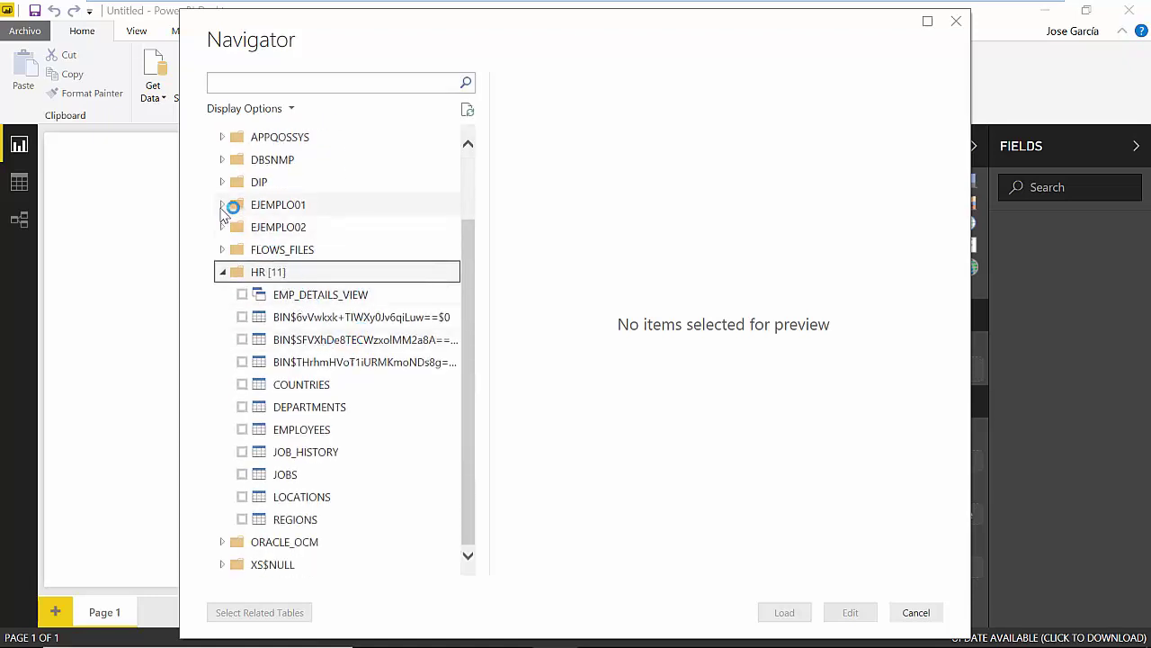
{"action": "left_click", "coordinate": [222, 205]}
{"action": "scroll", "coordinate": [332, 365], "scroll_direction": "down", "scroll_amount": 3}
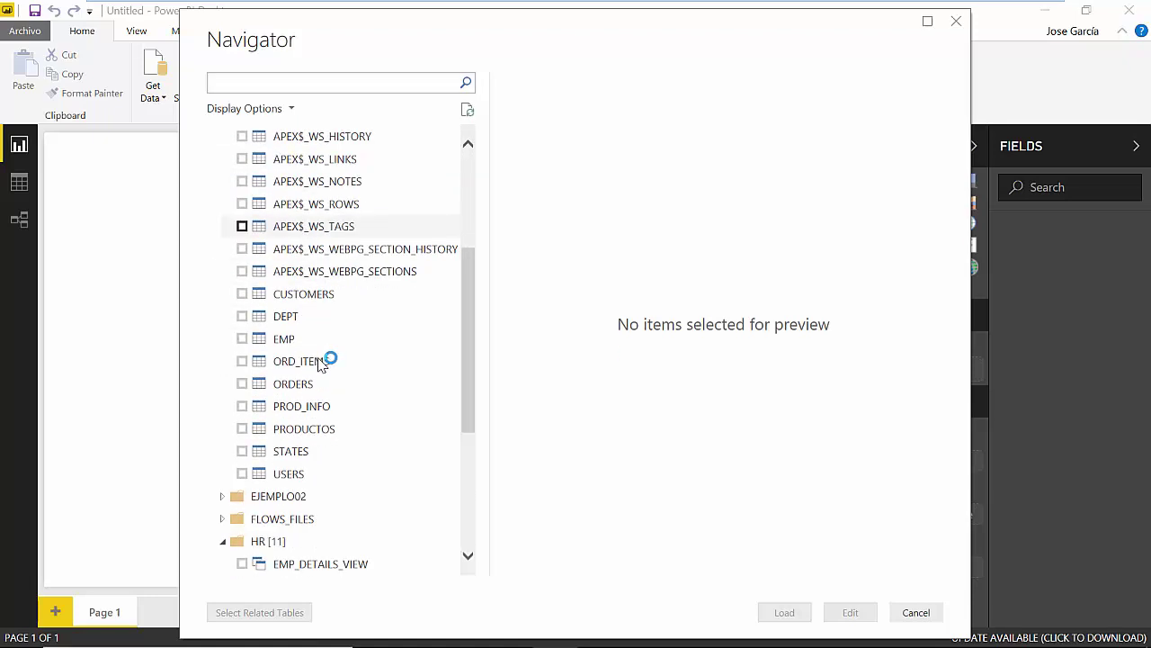
{"action": "scroll", "coordinate": [320, 362], "scroll_direction": "up", "scroll_amount": 5}
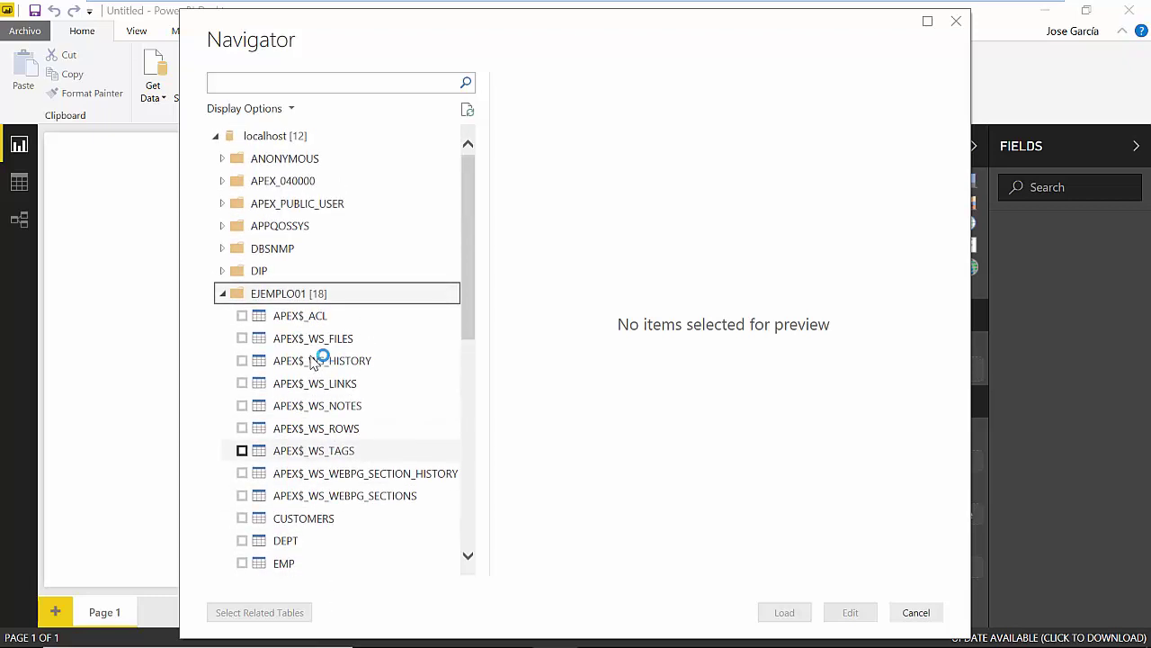
{"action": "scroll", "coordinate": [303, 361], "scroll_direction": "down", "scroll_amount": 1}
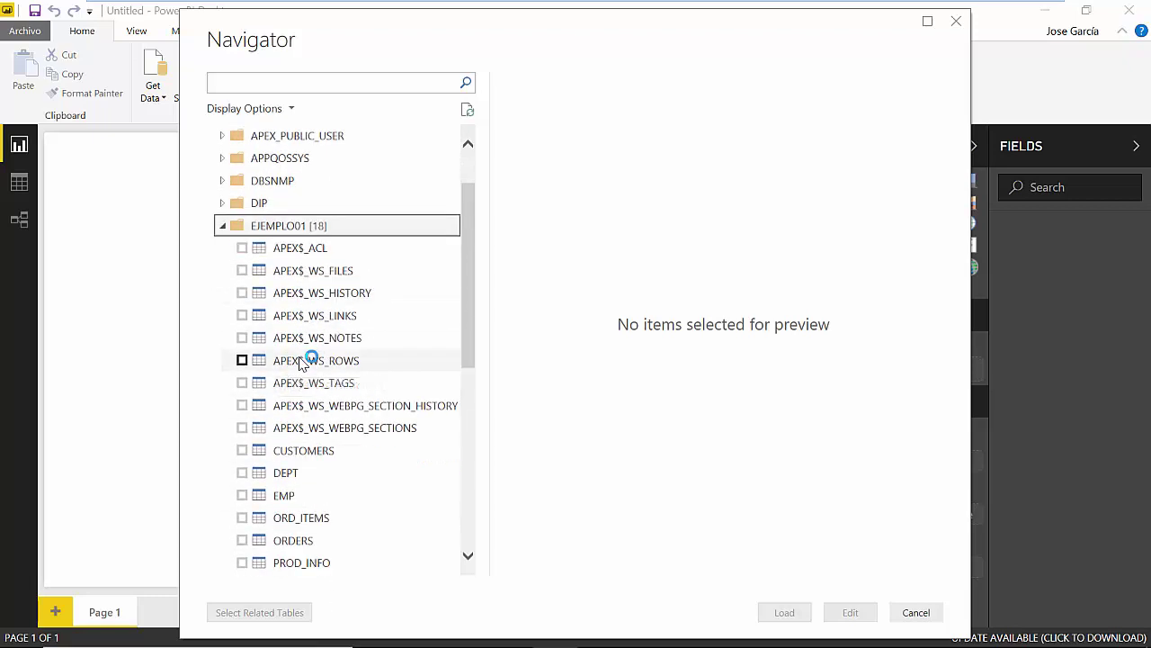
{"action": "scroll", "coordinate": [303, 362], "scroll_direction": "down", "scroll_amount": 2}
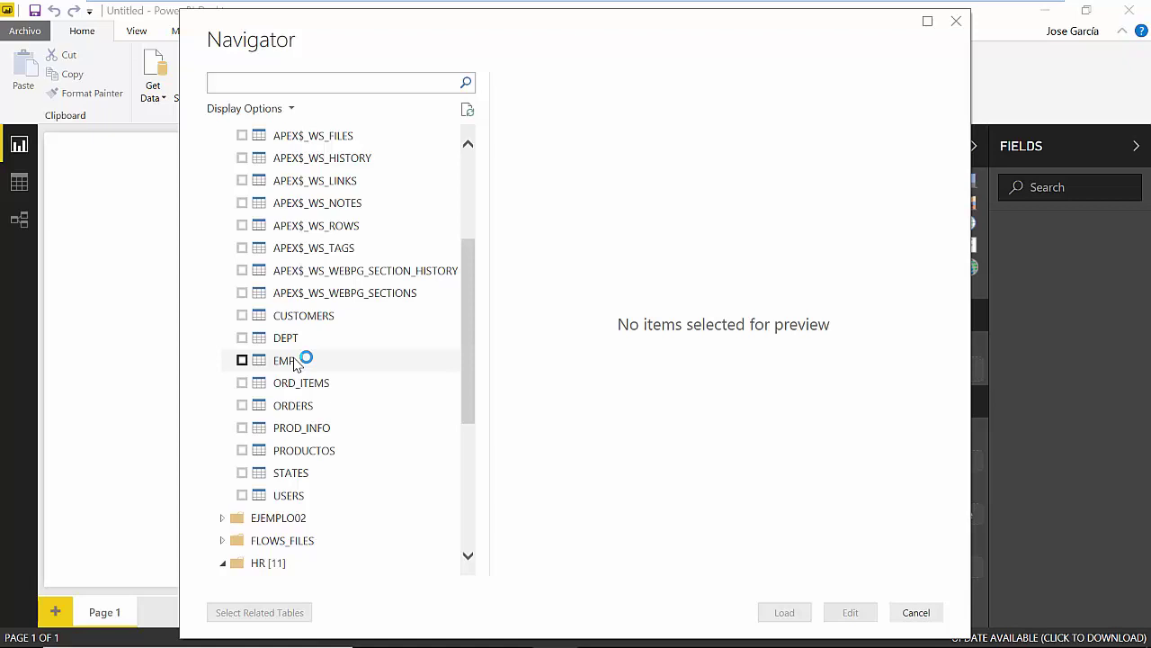
{"action": "scroll", "coordinate": [288, 352], "scroll_direction": "down", "scroll_amount": 3}
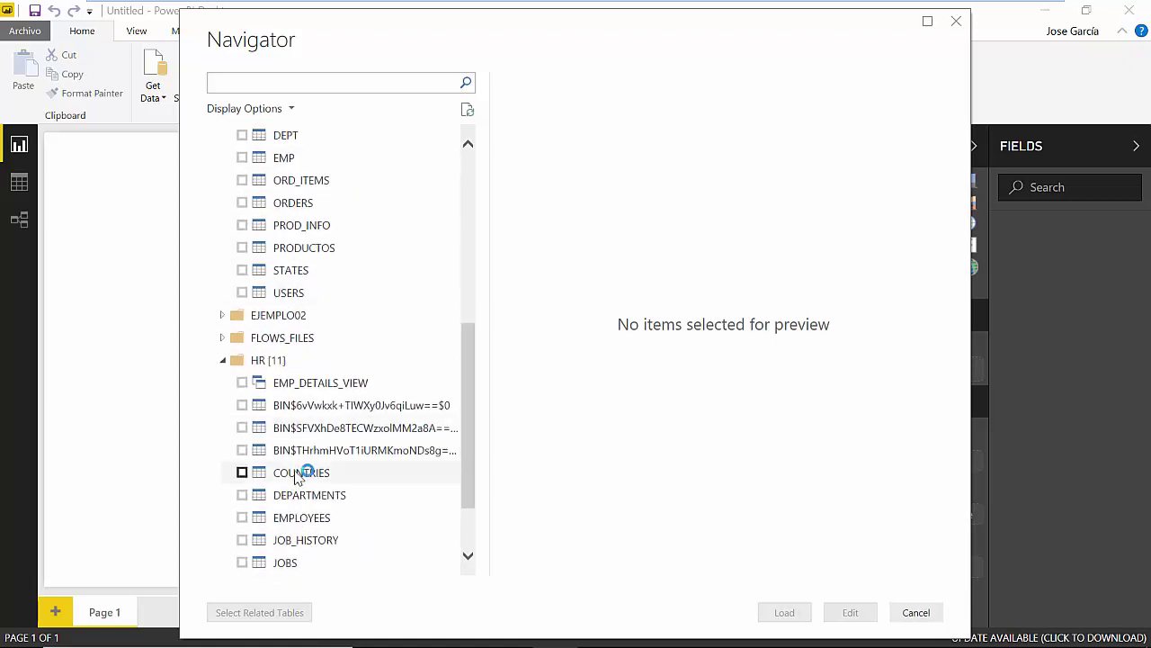
{"action": "scroll", "coordinate": [297, 400], "scroll_direction": "up", "scroll_amount": 1}
{"action": "scroll", "coordinate": [297, 400], "scroll_direction": "up", "scroll_amount": 5}
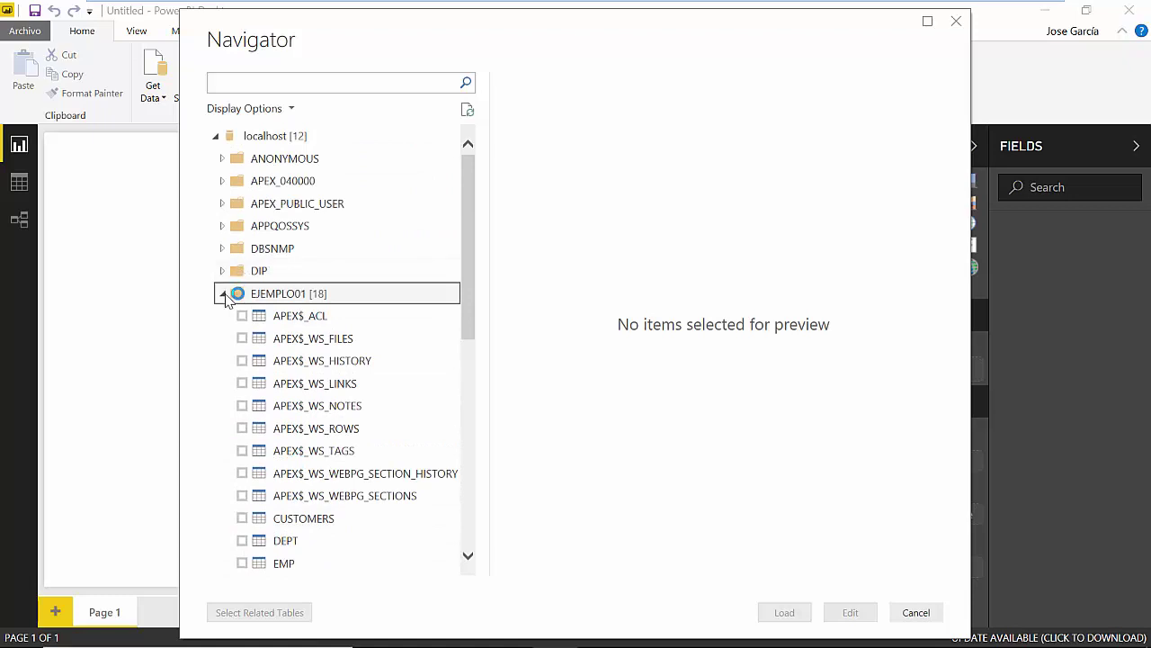
{"action": "left_click", "coordinate": [225, 293]}
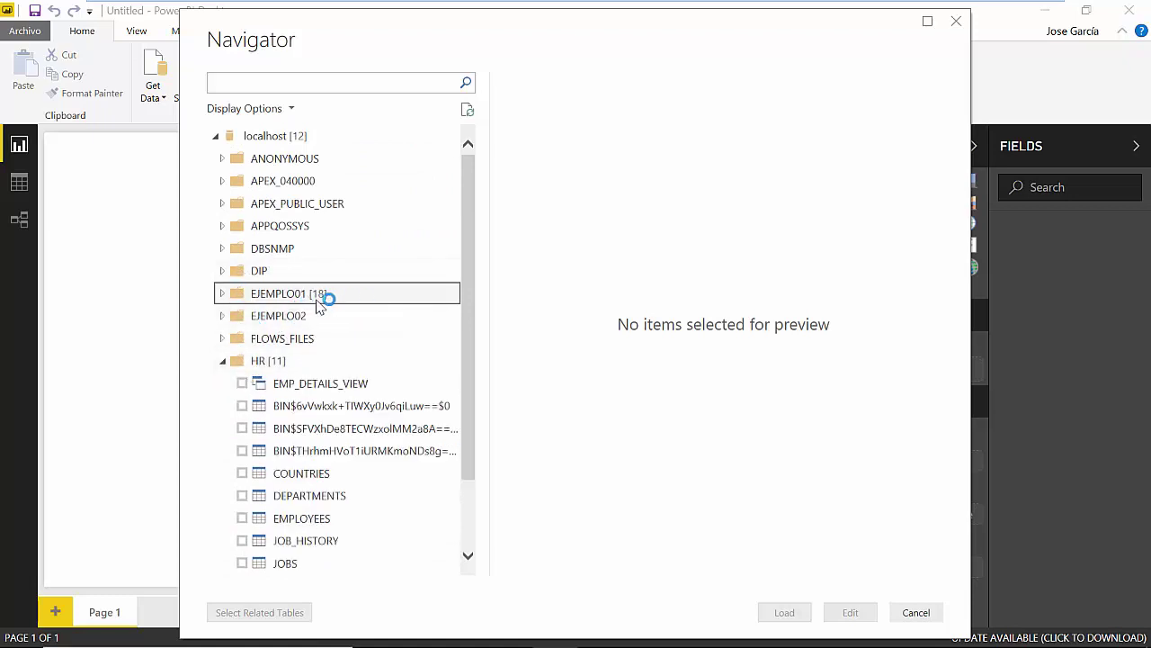
Preview the EMPLOYEES table of the HR schema and look through its data
{"action": "left_click", "coordinate": [226, 368]}
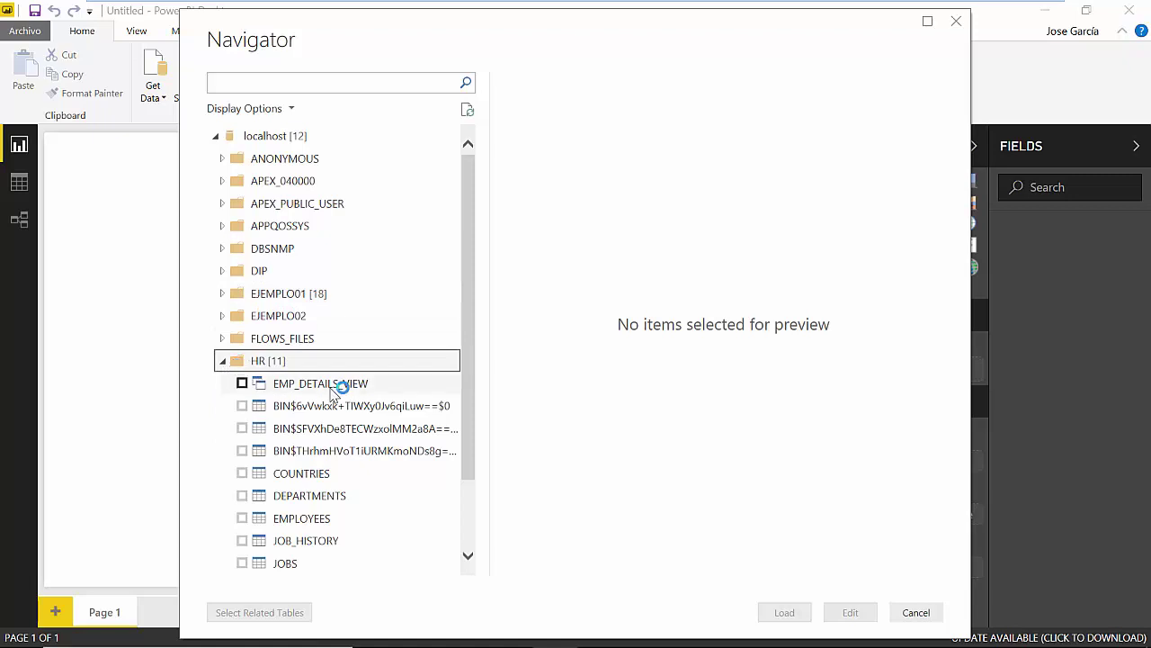
{"action": "scroll", "coordinate": [337, 385], "scroll_direction": "down", "scroll_amount": 2}
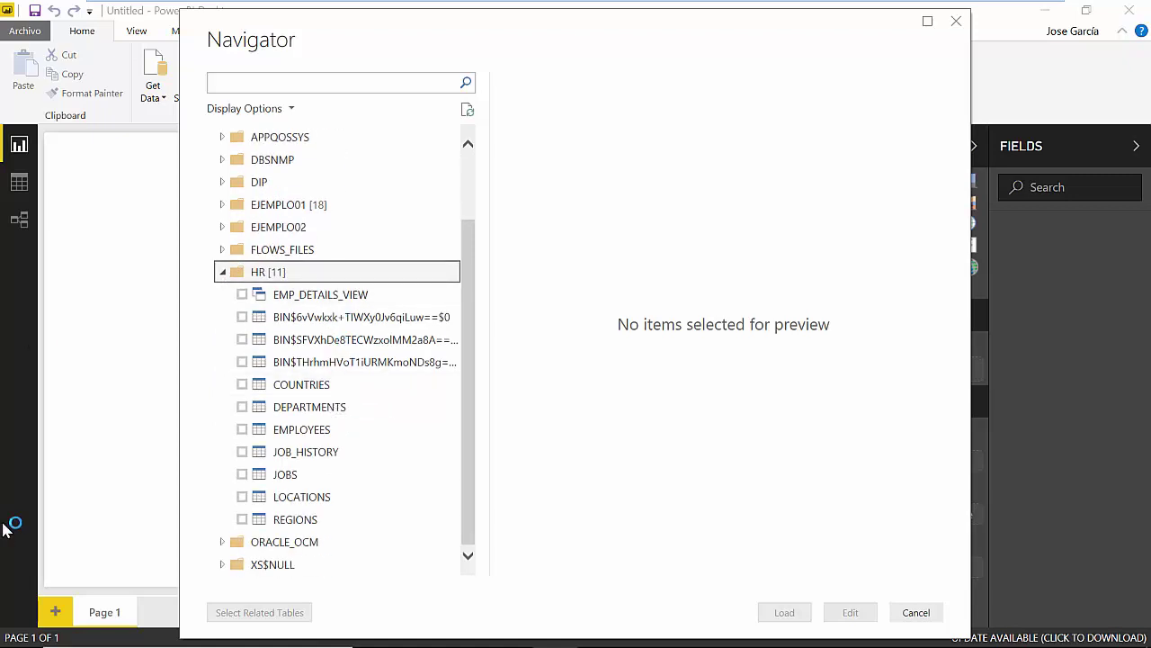
{"action": "left_click", "coordinate": [242, 430]}
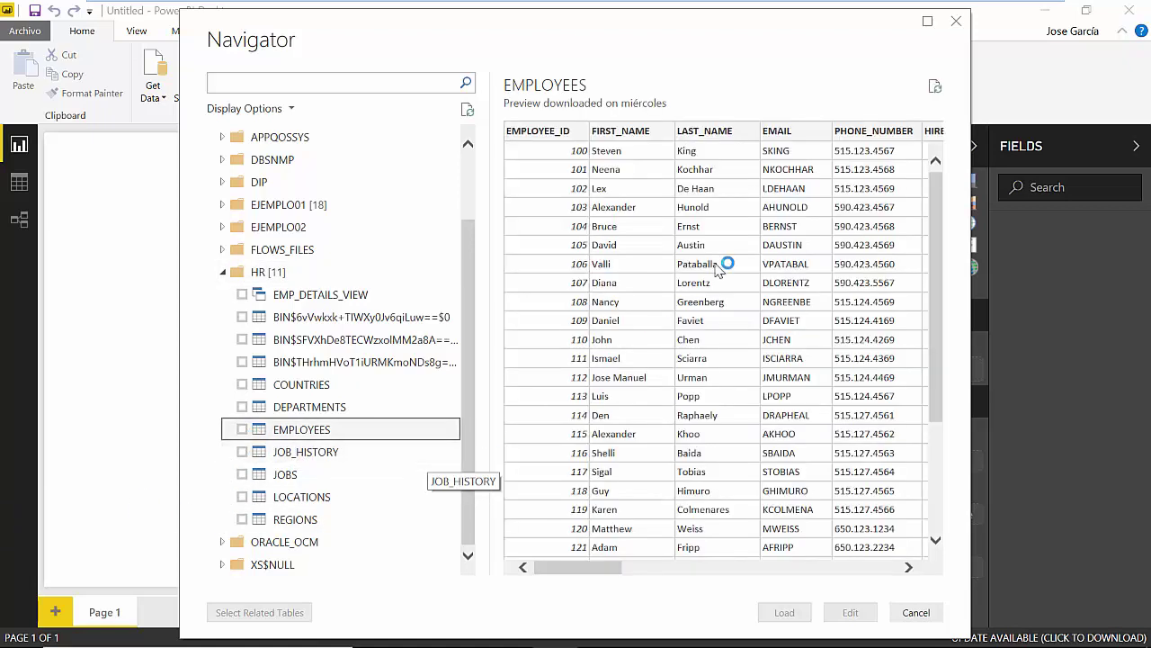
{"action": "left_click_drag", "start_coordinate": [594, 567], "coordinate": [553, 568]}
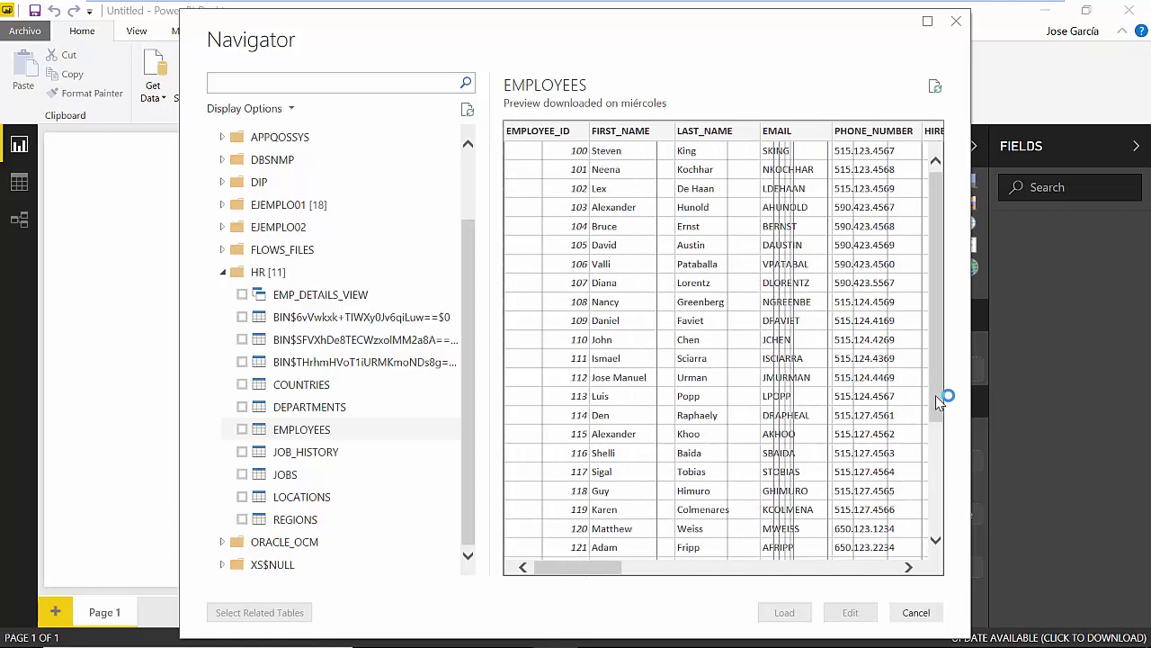
{"action": "left_click_drag", "start_coordinate": [940, 399], "coordinate": [938, 531]}
{"action": "scroll", "coordinate": [939, 365], "scroll_direction": "up", "scroll_amount": 1}
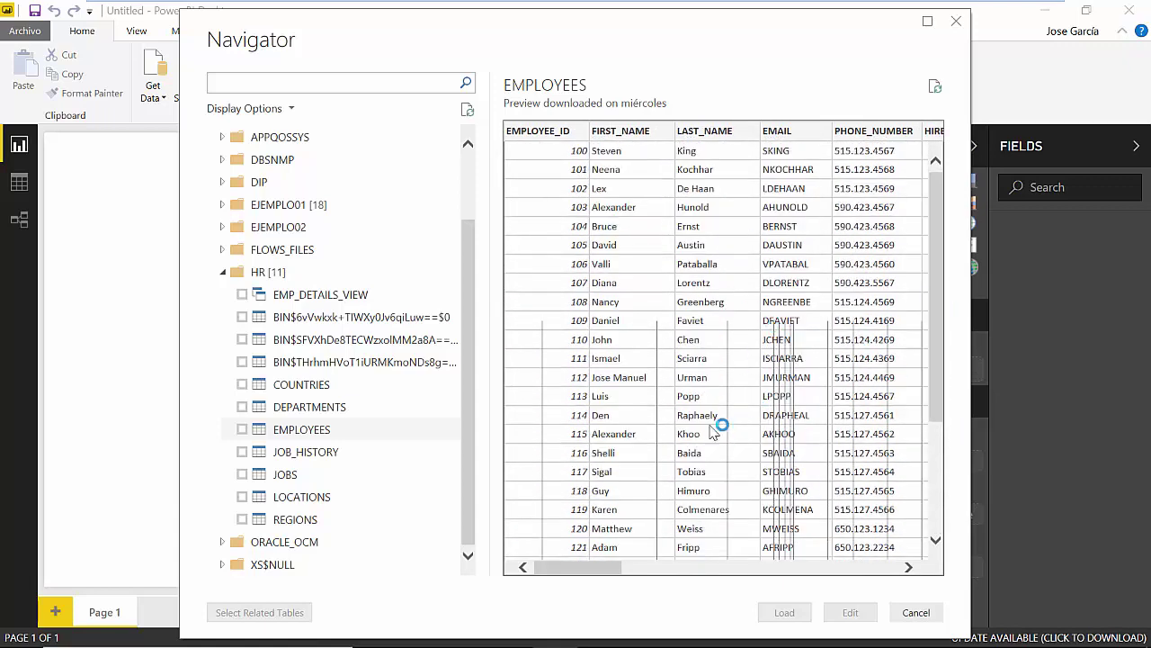
Choose the EMPLOYEES table together with its related tables, and exclude JOB_HISTORY from the selection
{"action": "left_click", "coordinate": [241, 429]}
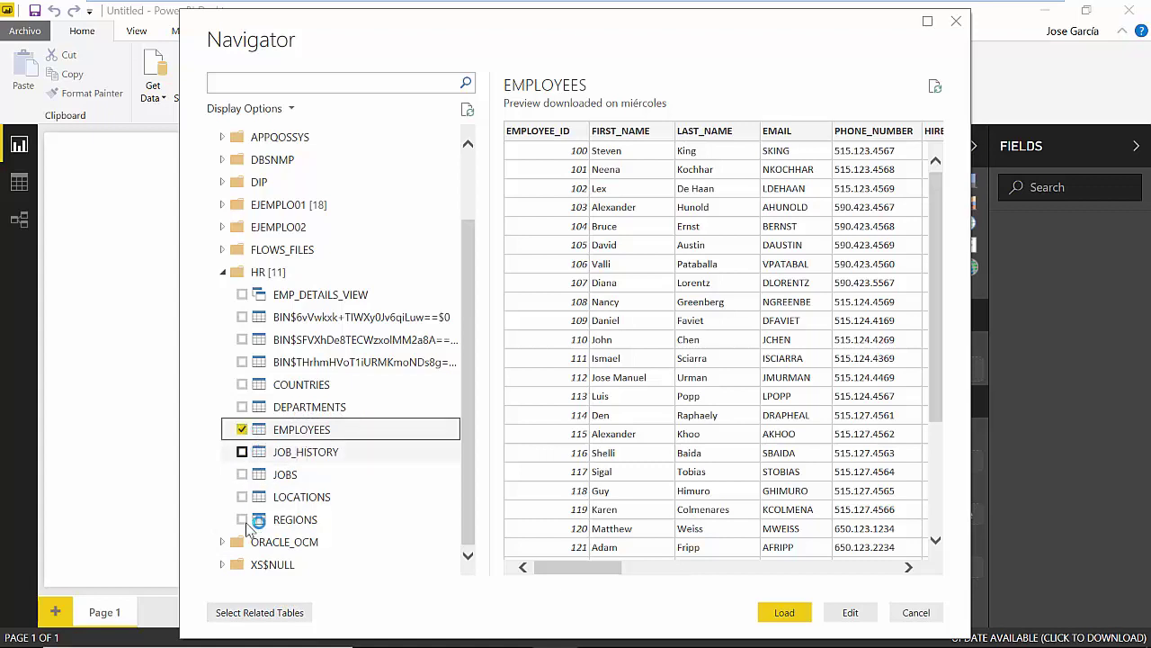
{"action": "left_click", "coordinate": [267, 621]}
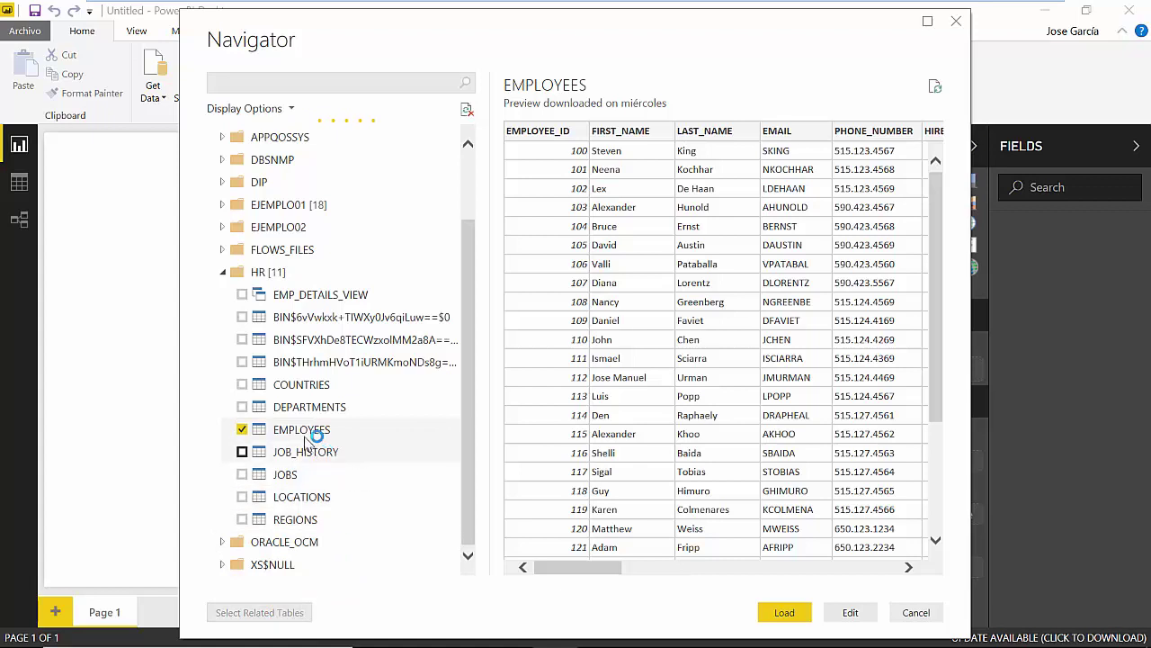
{"action": "mouse_move", "coordinate": [110, 644]}
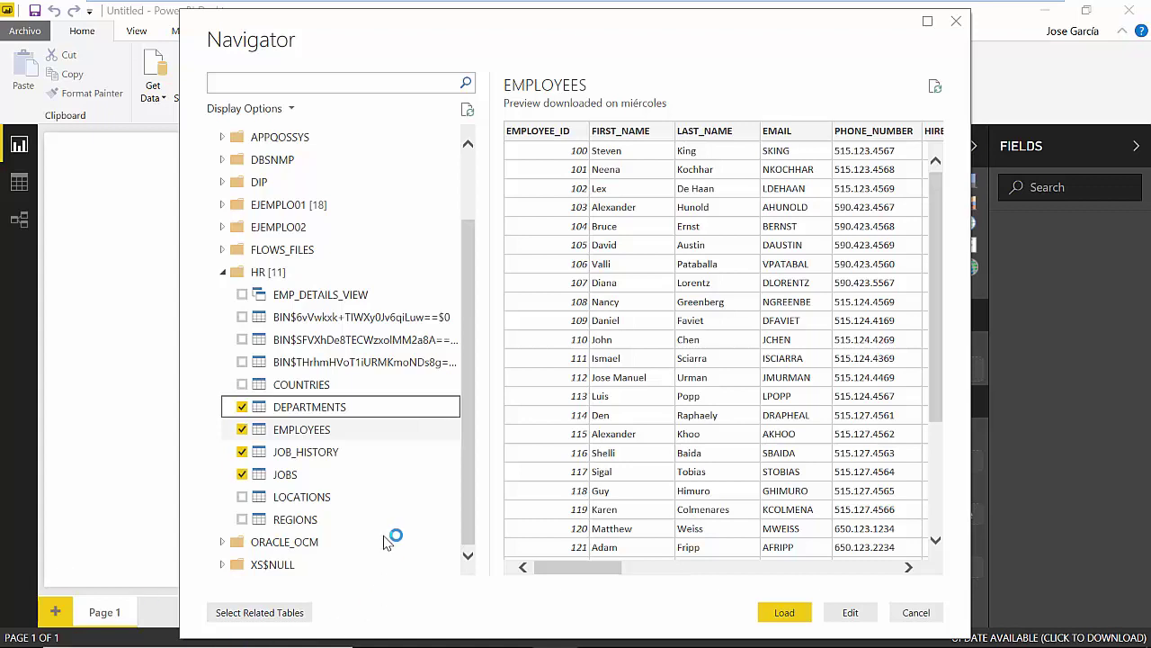
{"action": "left_click", "coordinate": [243, 453]}
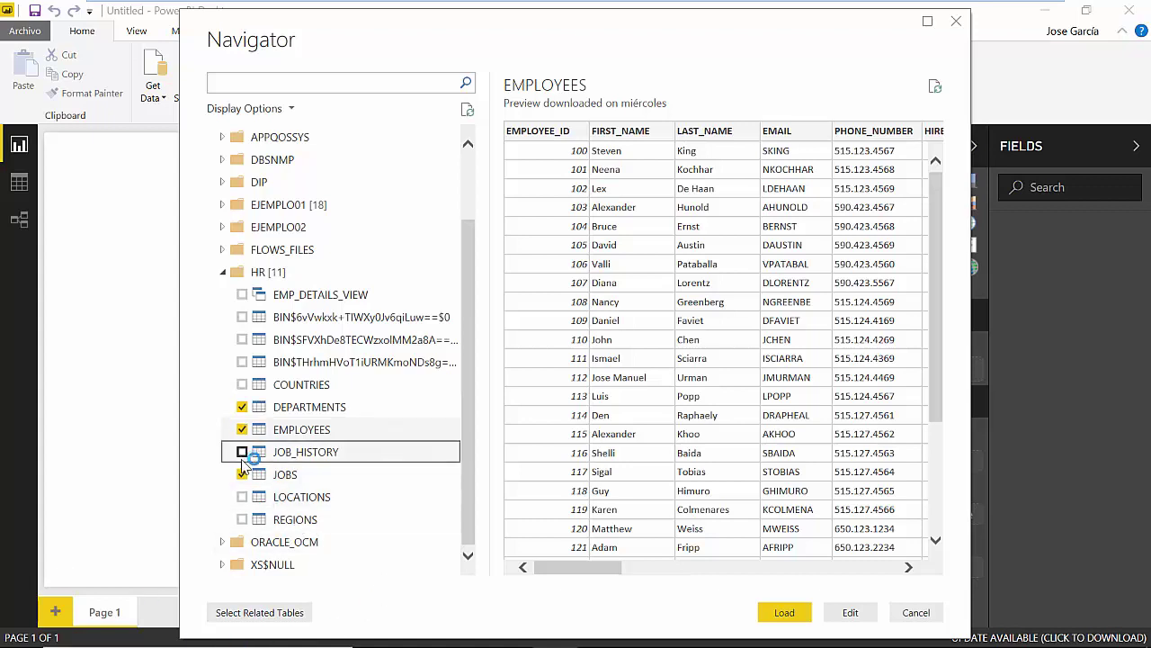
Put JOB_HISTORY back in the selection and add the tables related to DEPARTMENTS
{"action": "left_click", "coordinate": [243, 453]}
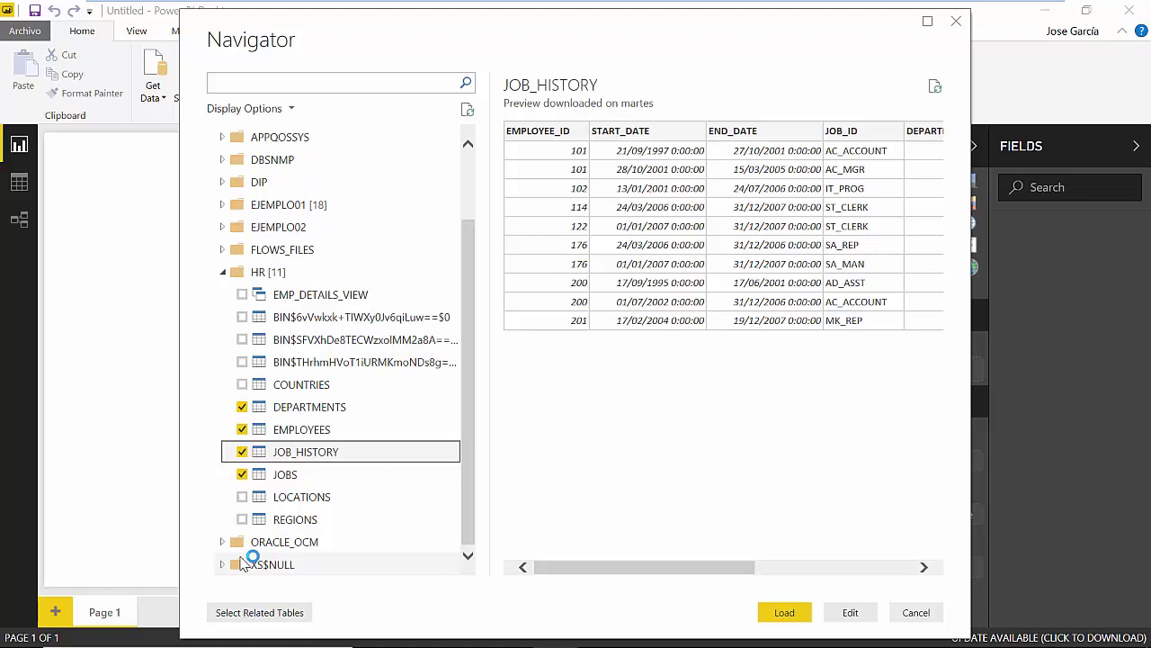
{"action": "left_click", "coordinate": [306, 410]}
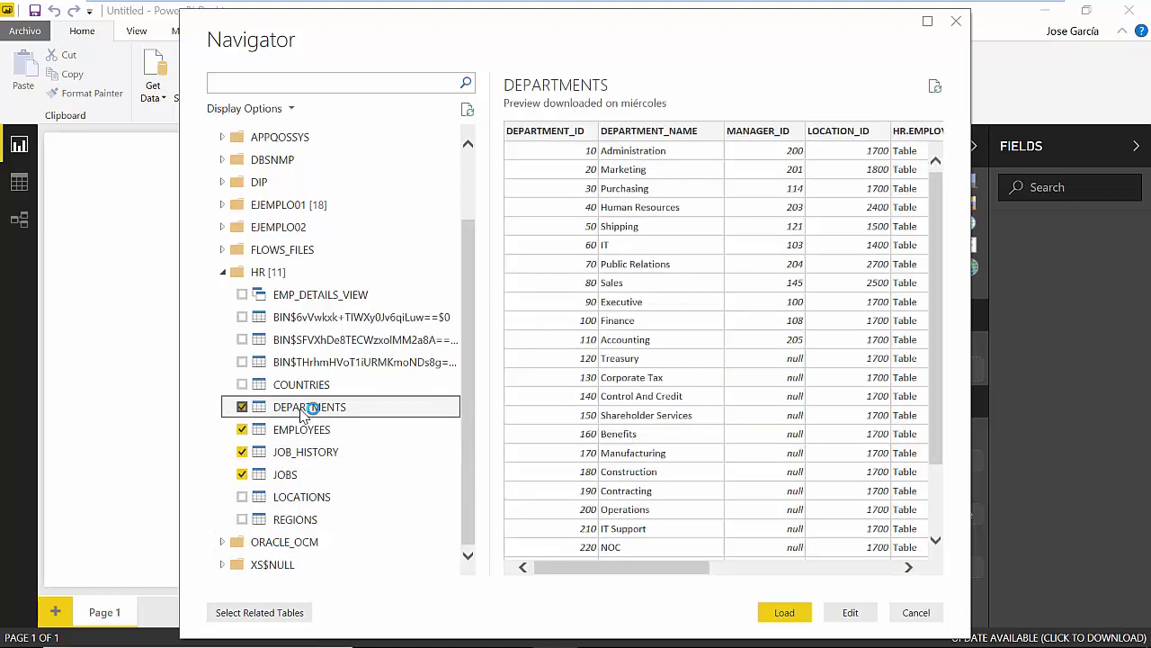
{"action": "left_click", "coordinate": [296, 612]}
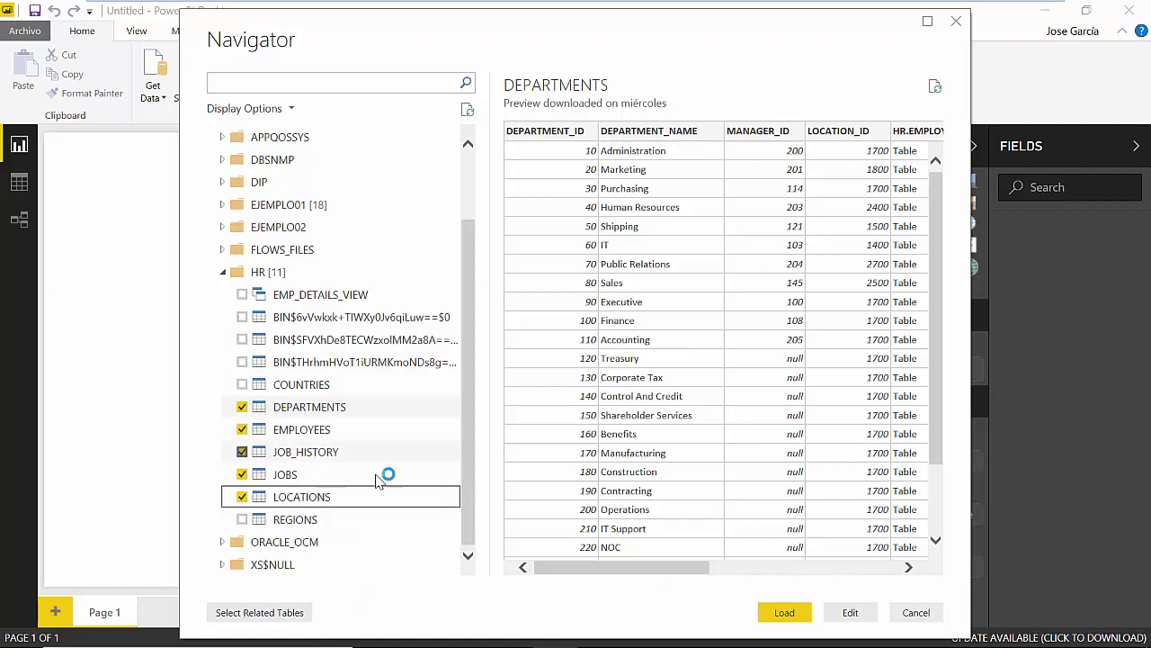
Open the selected tables for editing in the Query Editor and refresh the LOCATIONS preview
{"action": "left_click", "coordinate": [845, 612]}
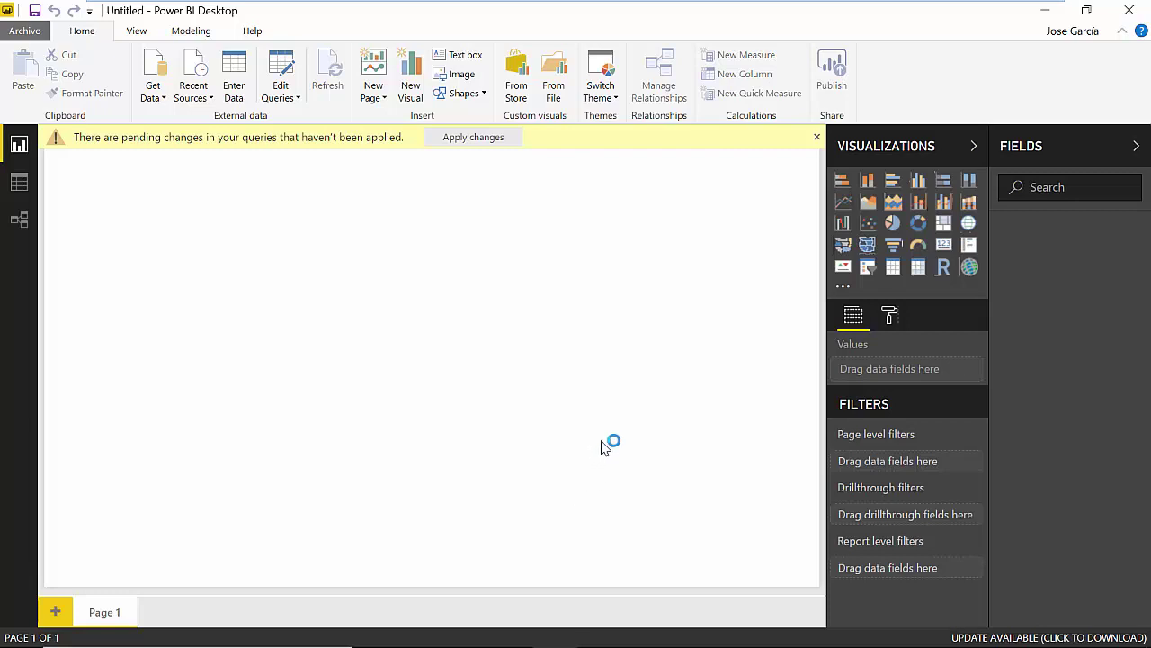
{"action": "key", "text": "alt+Tab"}
{"action": "left_click", "coordinate": [619, 398]}
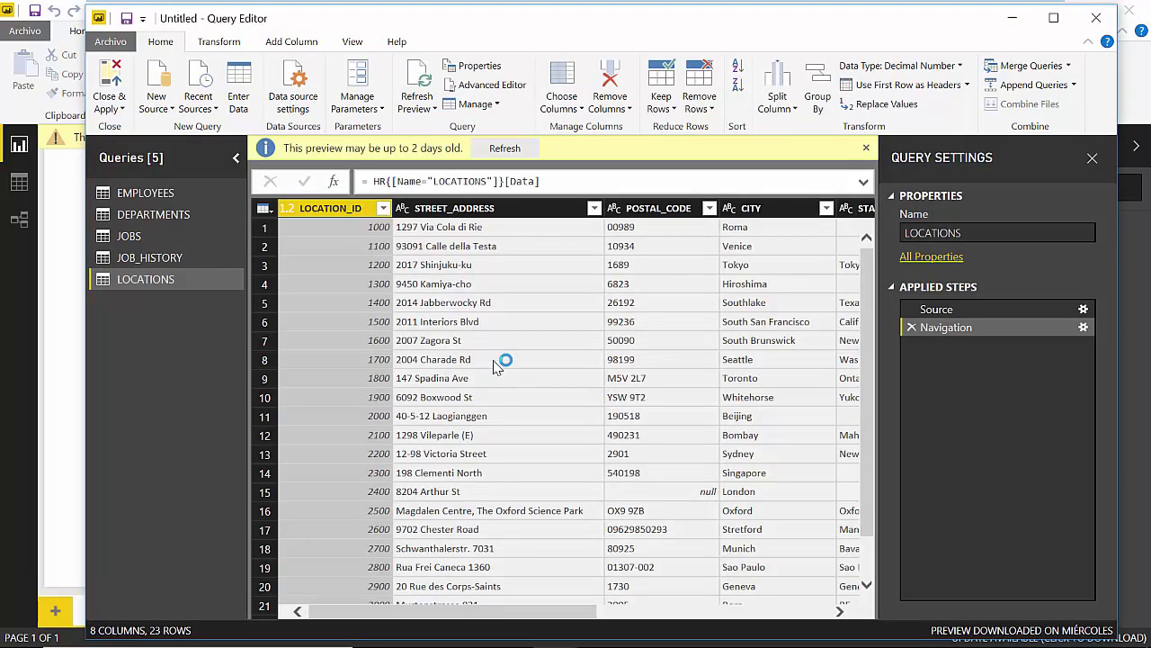
{"action": "left_click", "coordinate": [505, 148]}
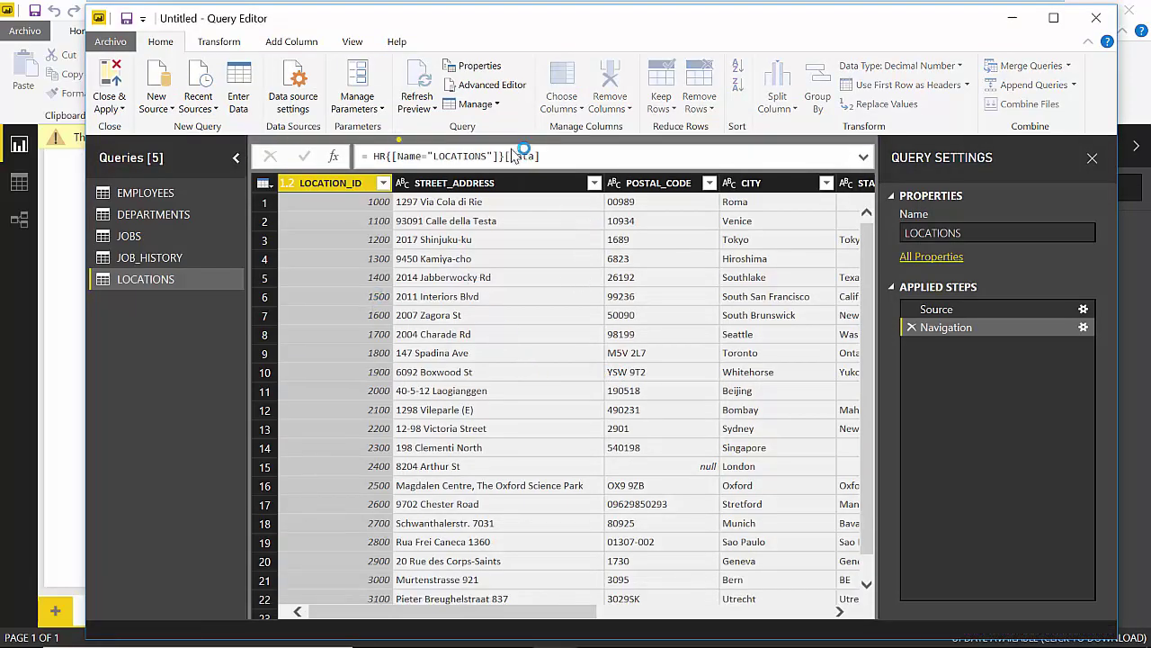
Review the EMPLOYEES, DEPARTMENTS and JOBS queries, refreshing the DEPARTMENTS preview, and place JOB_HISTORY last in the query list
{"action": "left_click", "coordinate": [174, 191]}
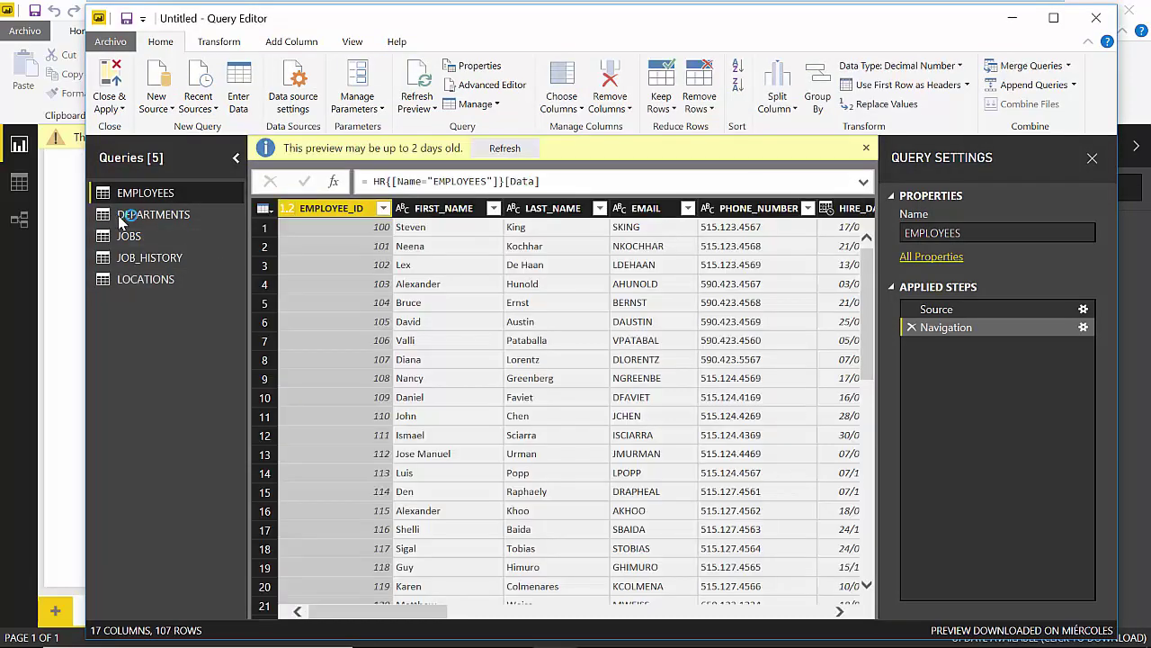
{"action": "left_click", "coordinate": [184, 220]}
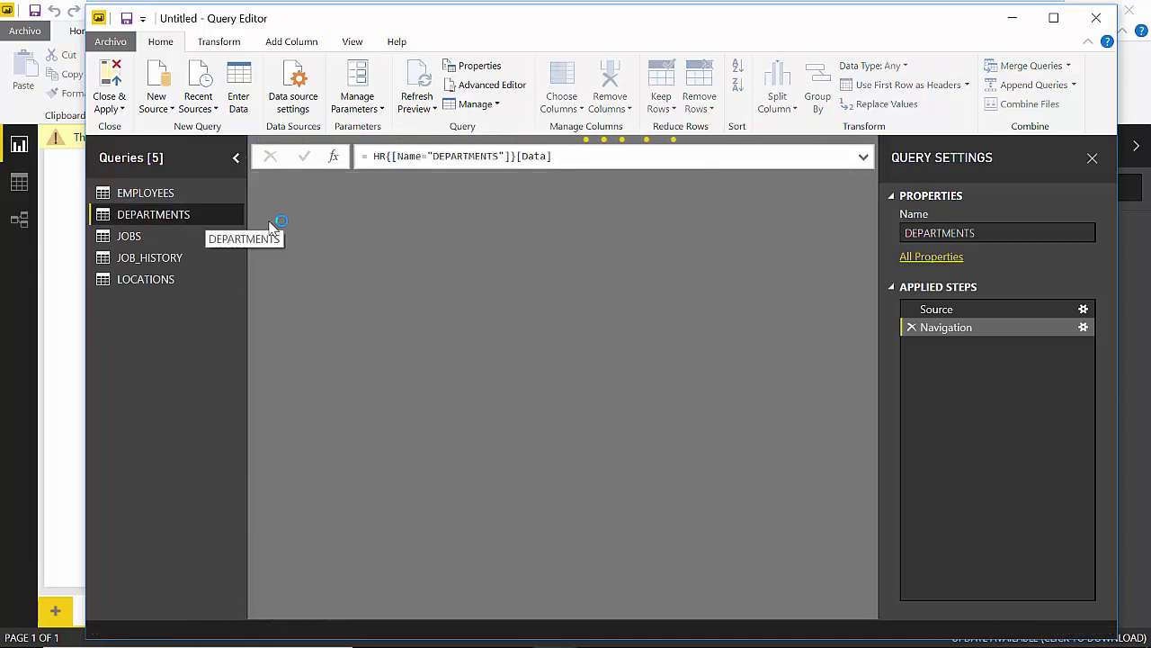
{"action": "left_click", "coordinate": [151, 237]}
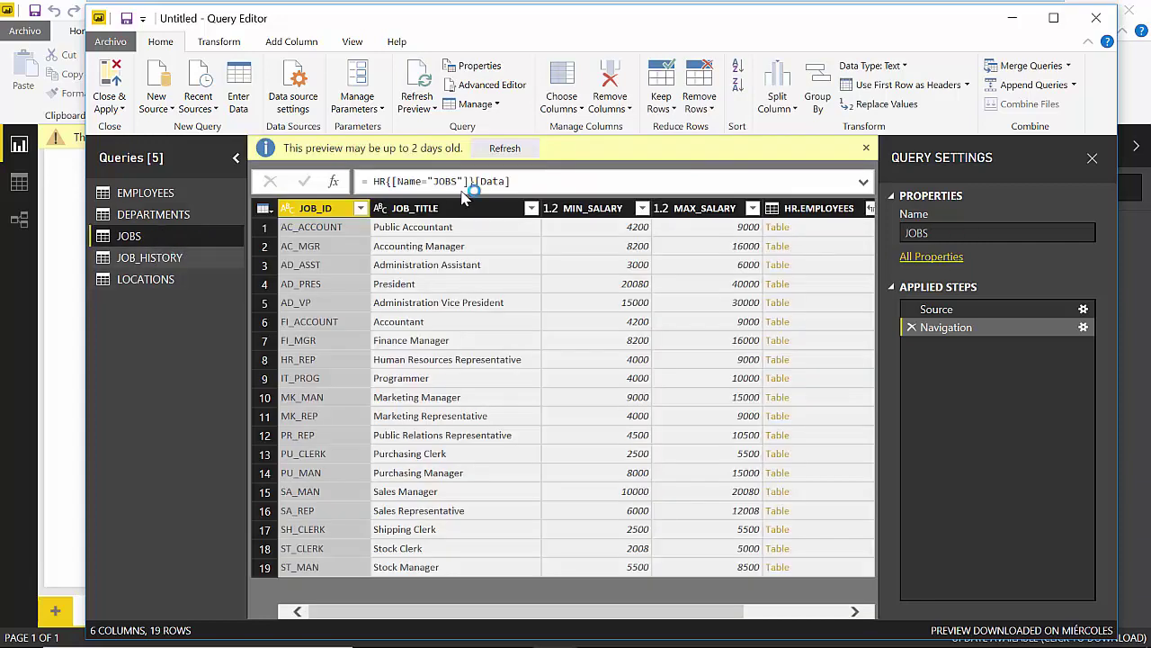
{"action": "left_click", "coordinate": [184, 215]}
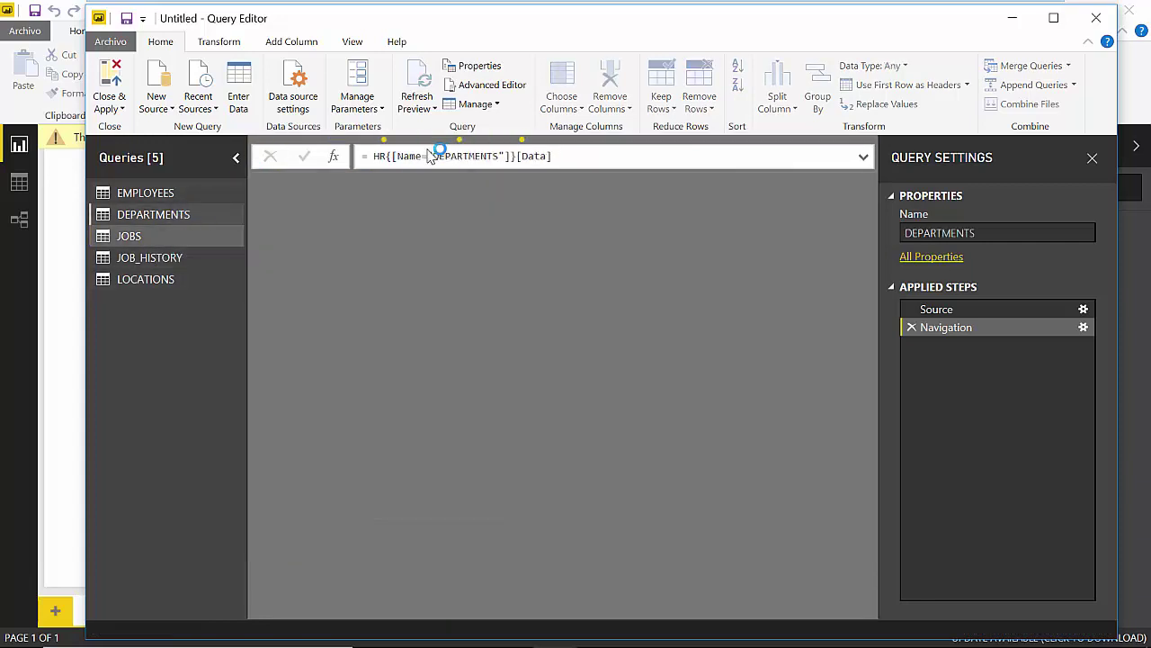
{"action": "left_click", "coordinate": [502, 148]}
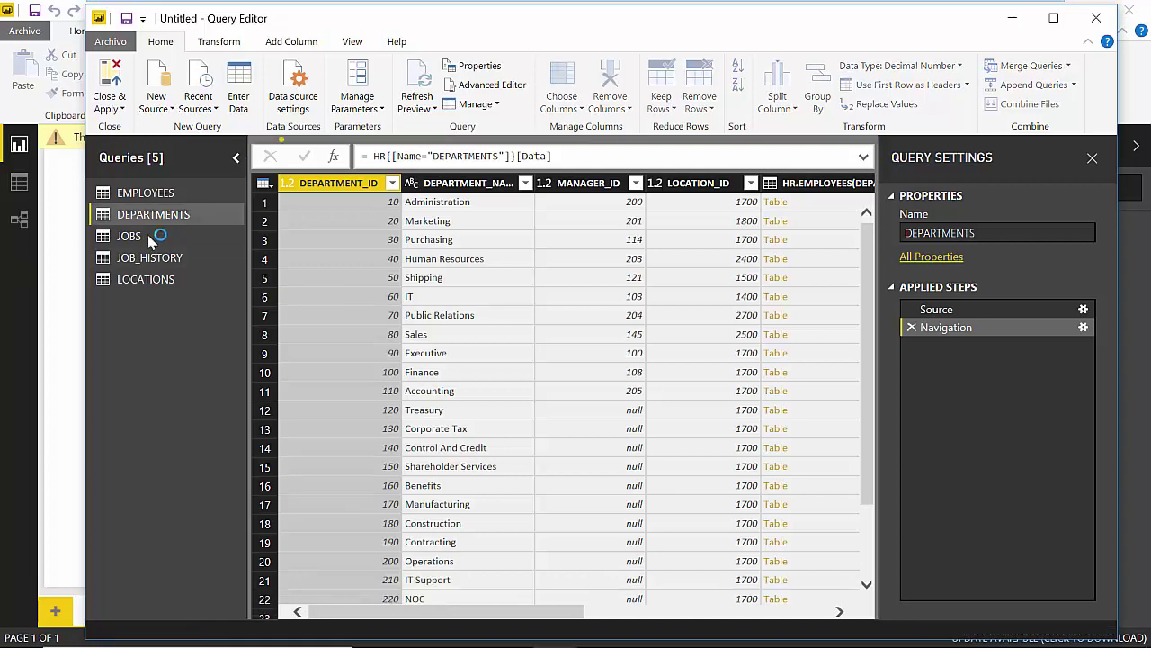
{"action": "left_click", "coordinate": [164, 261]}
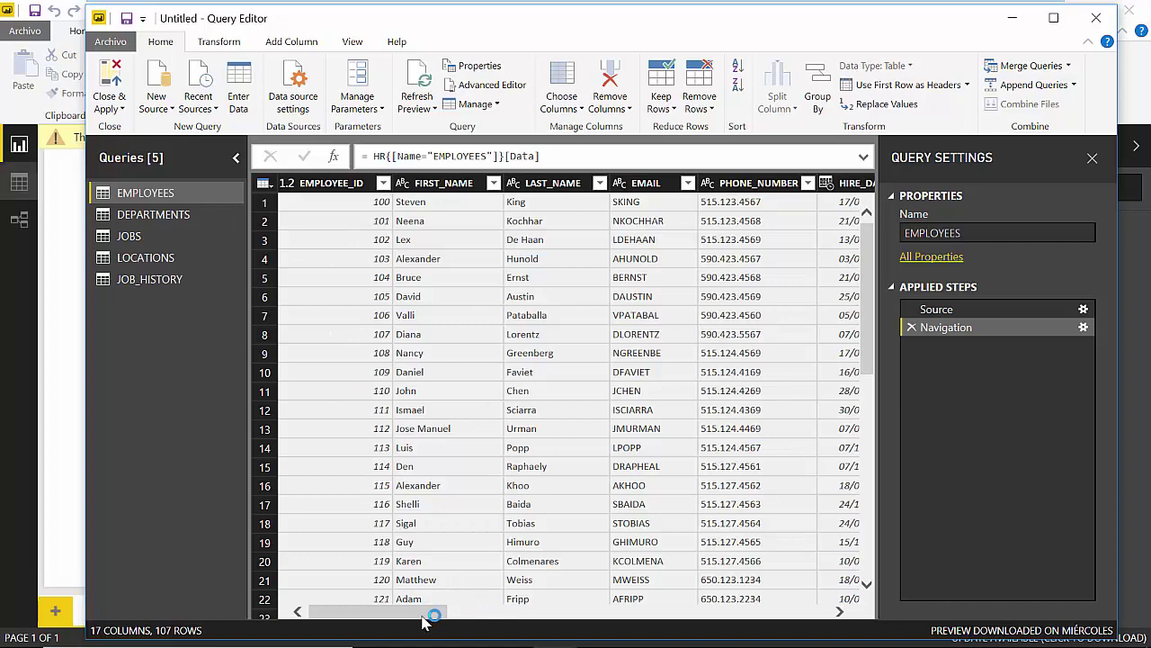
Examine the related department record linked to the first EMPLOYEES row through the HR.DEPARTMENTS(DEPARTMENT_ID) column
{"action": "left_click_drag", "start_coordinate": [432, 611], "coordinate": [677, 641]}
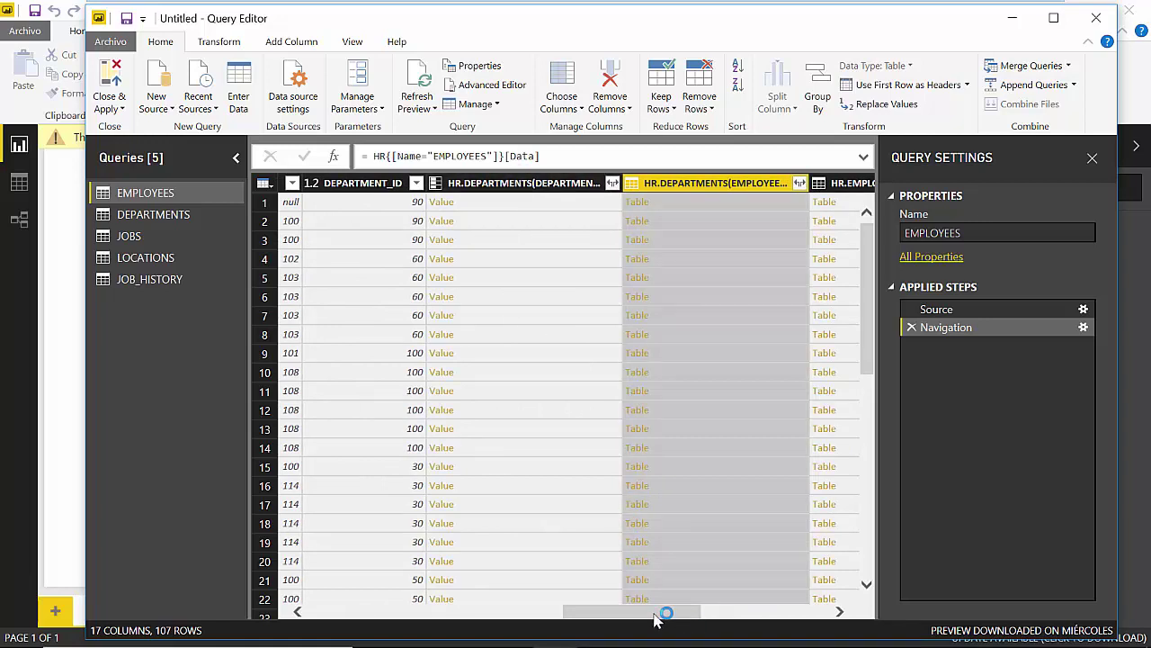
{"action": "left_click_drag", "start_coordinate": [663, 612], "coordinate": [684, 612]}
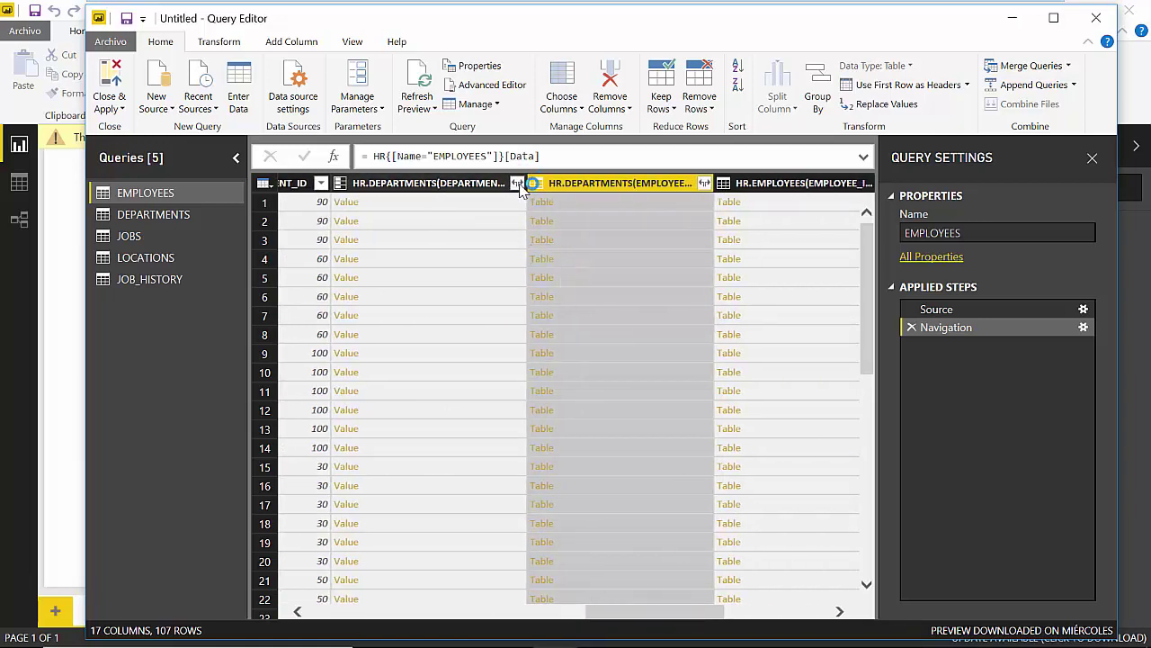
{"action": "left_click", "coordinate": [367, 203]}
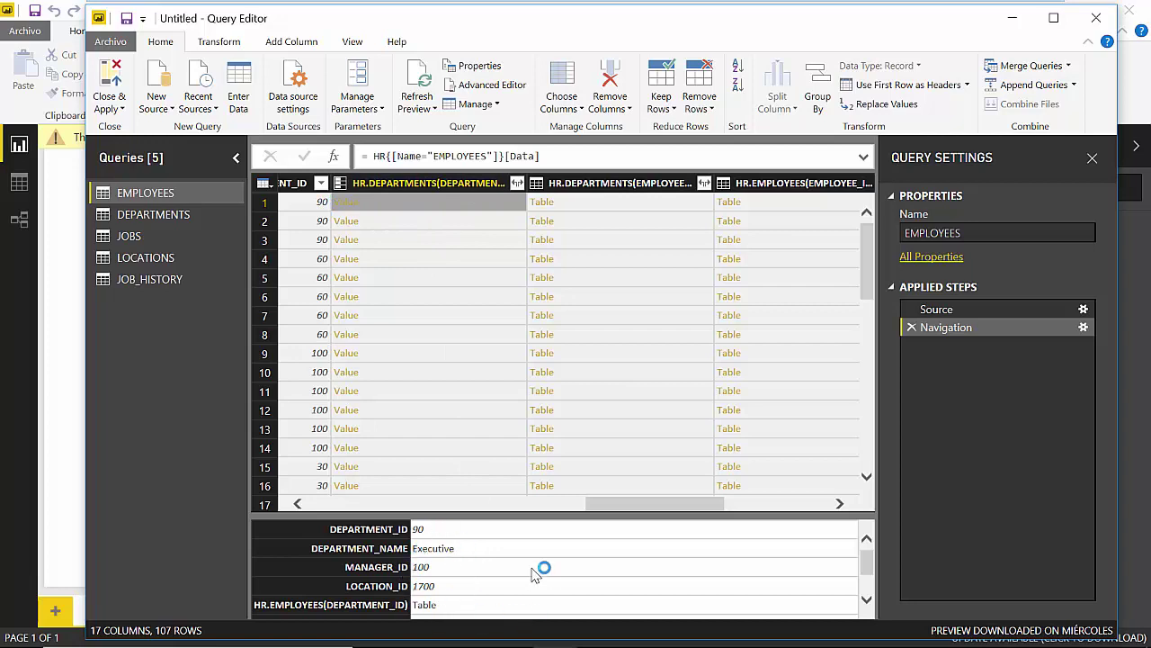
{"action": "left_click", "coordinate": [867, 599]}
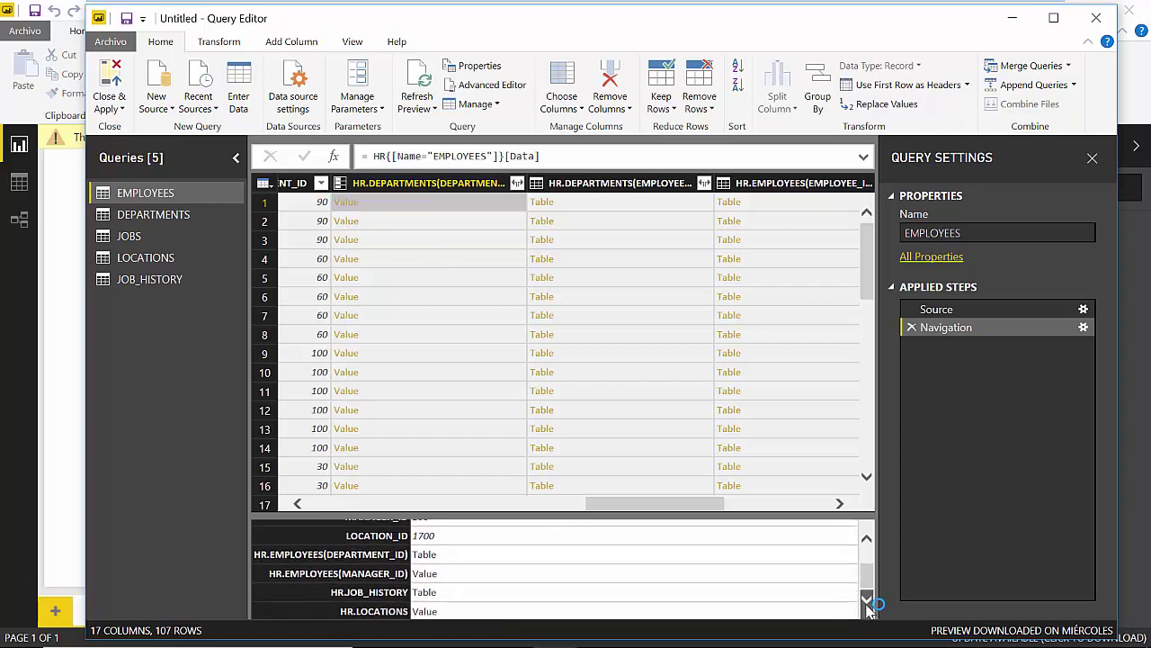
{"action": "left_click_drag", "start_coordinate": [869, 581], "coordinate": [877, 544]}
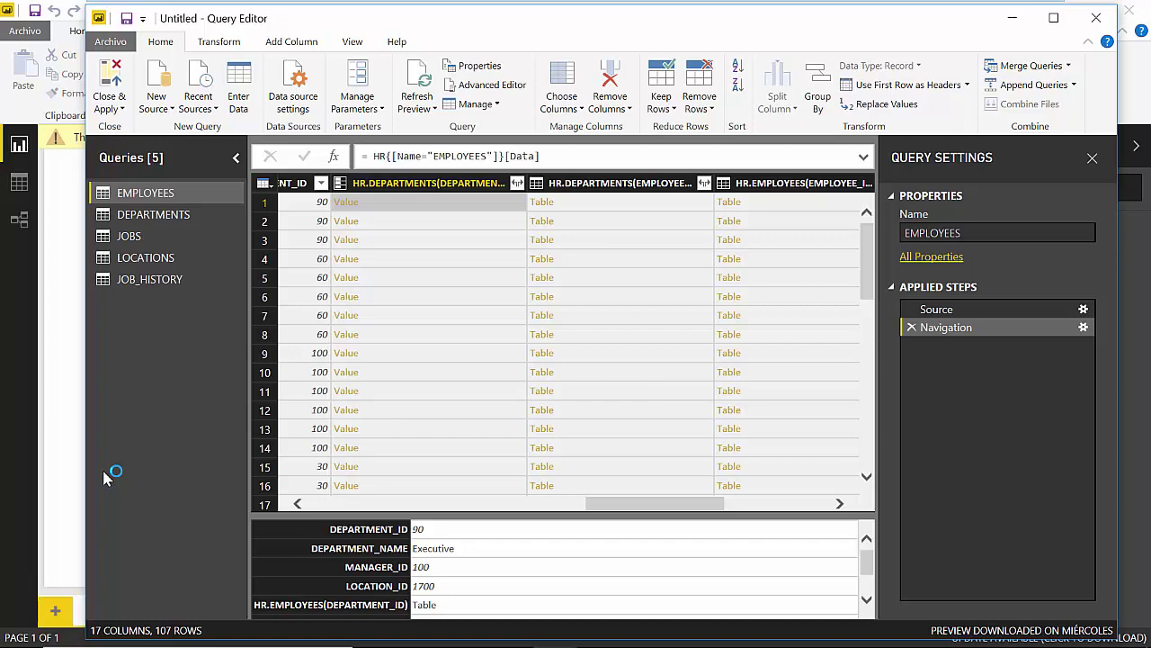
Expand HR.DEPARTMENTS(DEPARTMENT_ID) in EMPLOYEES to only DEPARTMENT_NAME, MANAGER_ID and LOCATION_ID, keeping the original column name as prefix
{"action": "left_click", "coordinate": [518, 183]}
{"action": "left_click", "coordinate": [517, 183]}
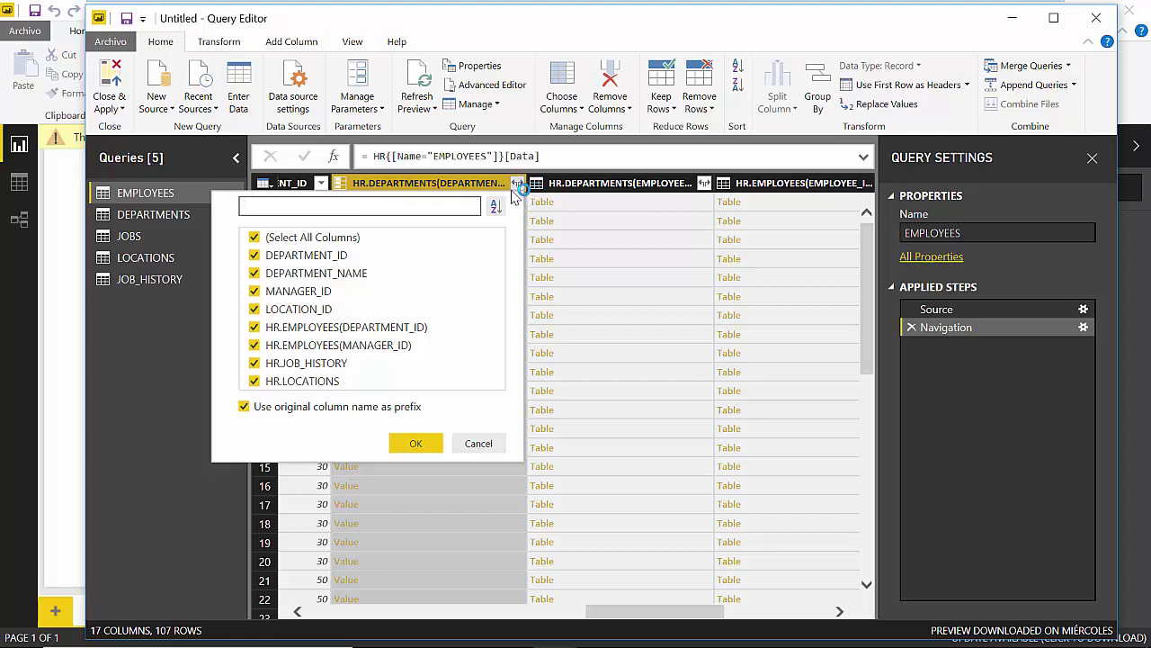
{"action": "left_click", "coordinate": [255, 237]}
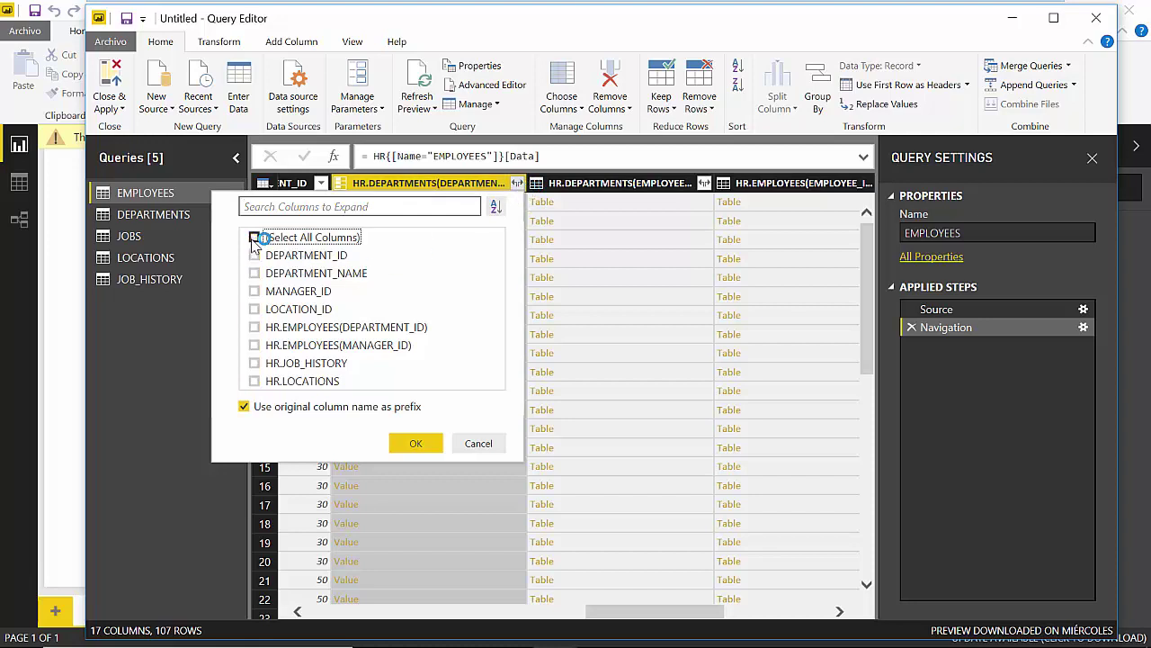
{"action": "left_click", "coordinate": [255, 255]}
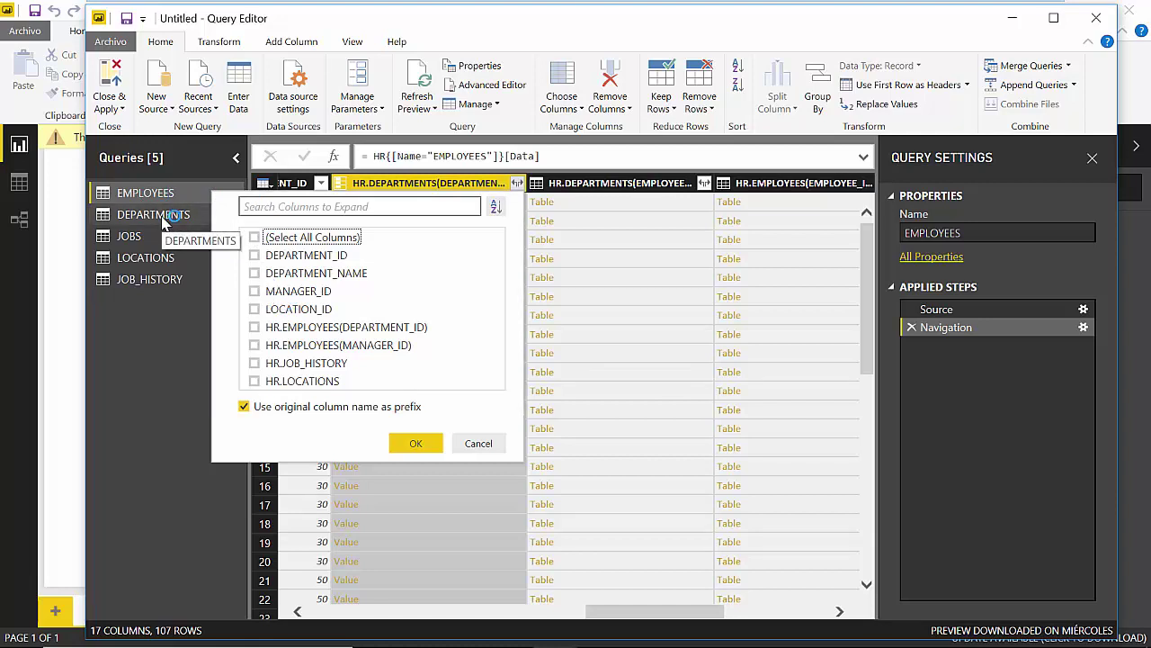
{"action": "left_click", "coordinate": [256, 274]}
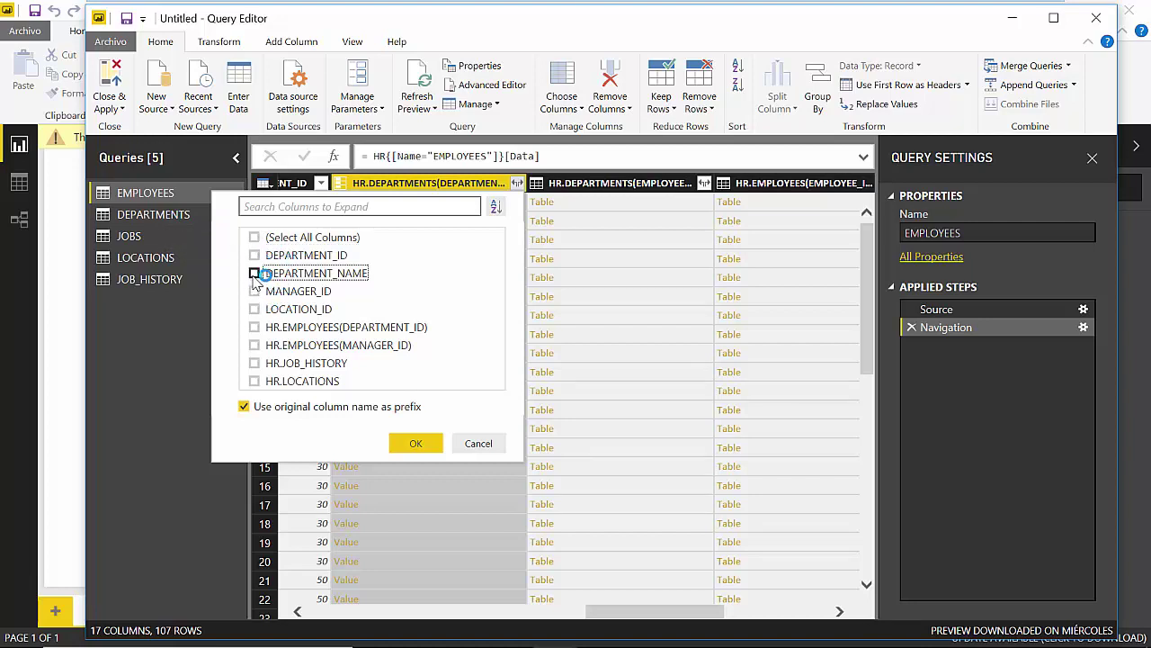
{"action": "left_click", "coordinate": [255, 309]}
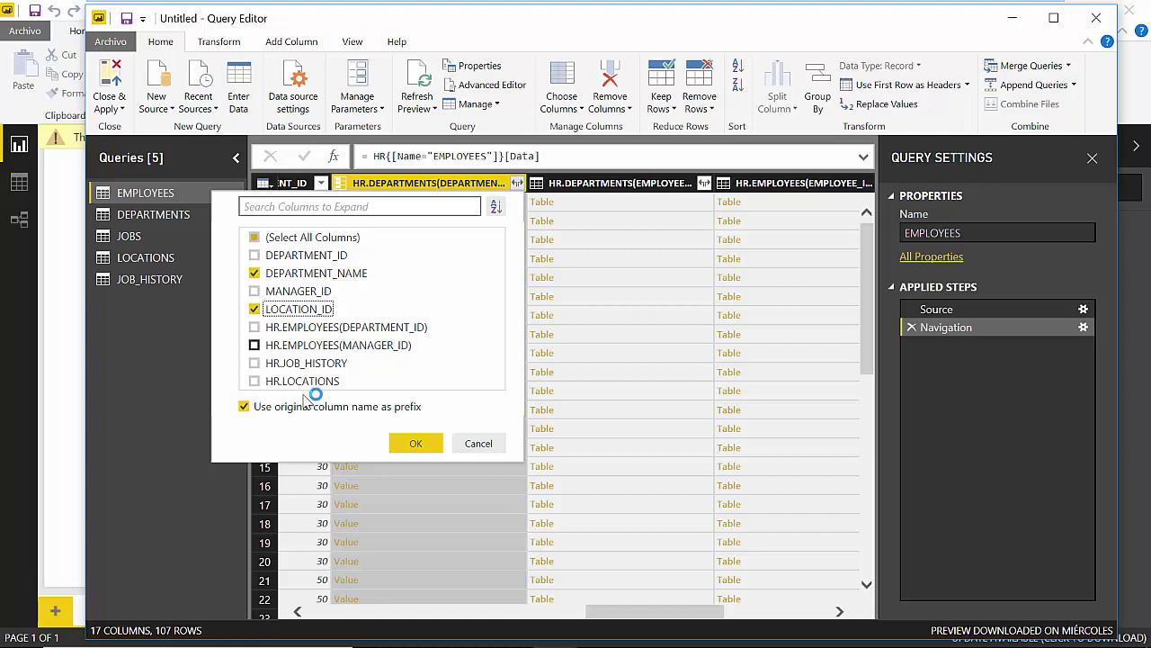
{"action": "left_click", "coordinate": [255, 290]}
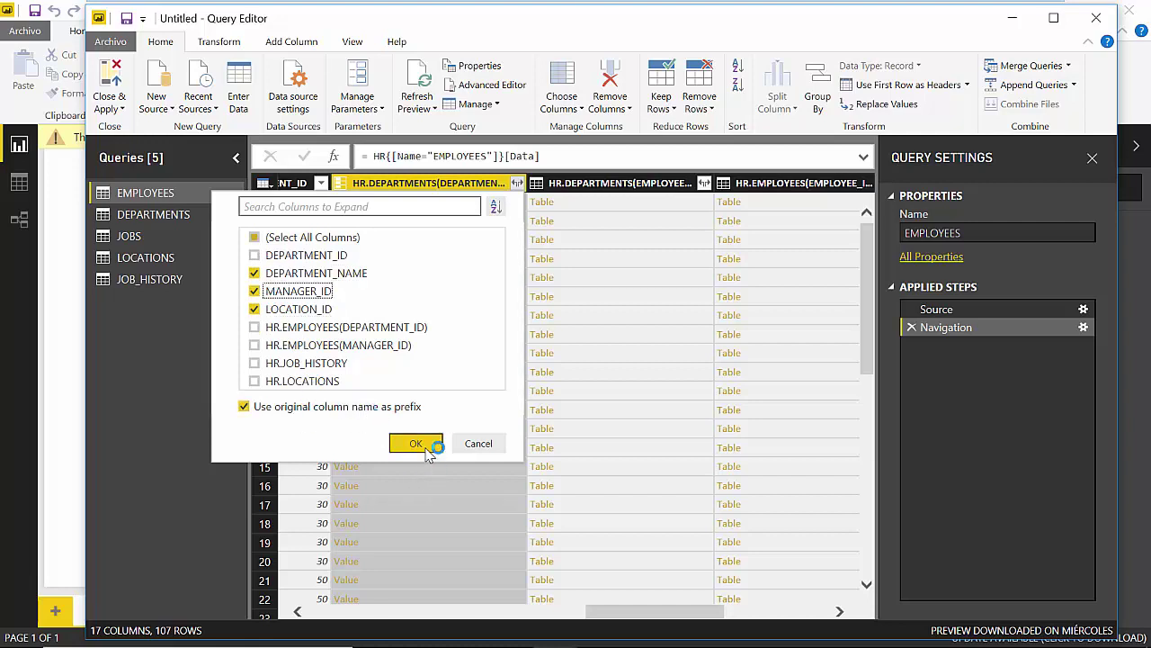
{"action": "left_click", "coordinate": [416, 443]}
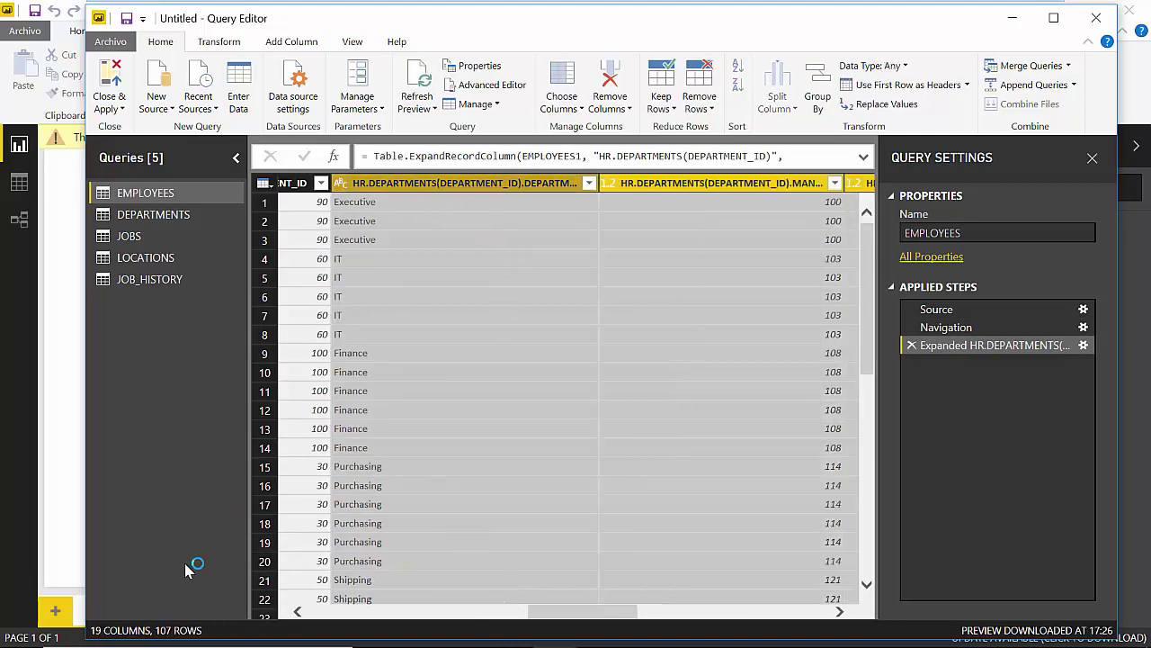
Look through the EMPLOYEES columns, comparing the original fields with the expanded department name, manager and location columns
{"action": "left_click", "coordinate": [367, 219]}
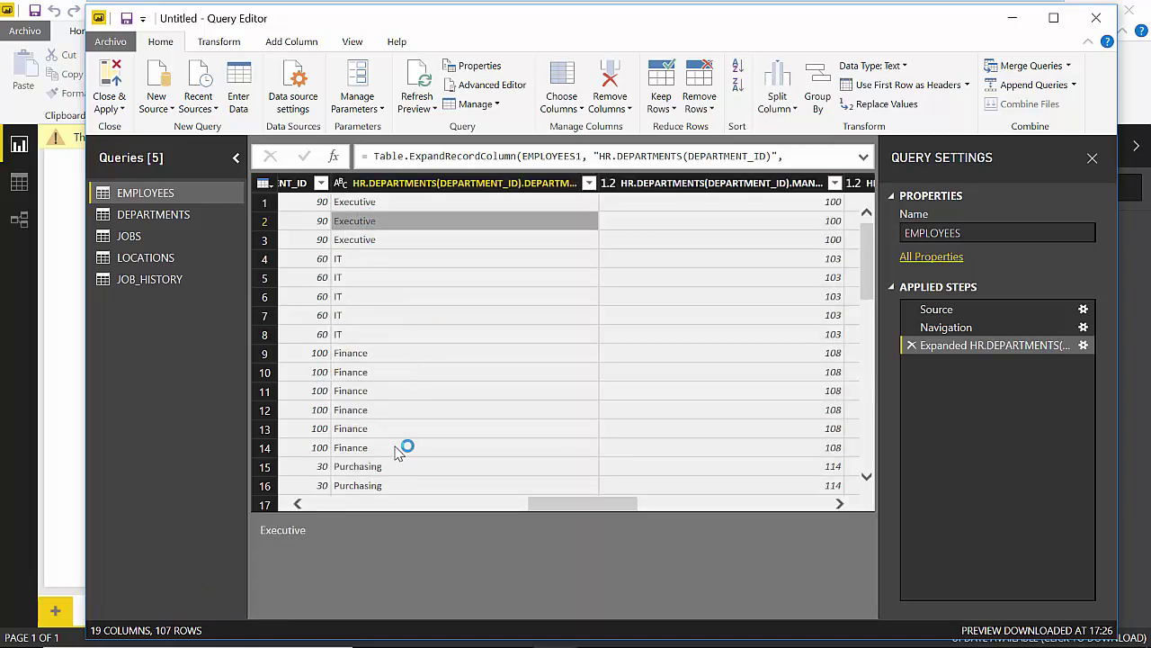
{"action": "left_click", "coordinate": [357, 501]}
{"action": "left_click", "coordinate": [358, 501]}
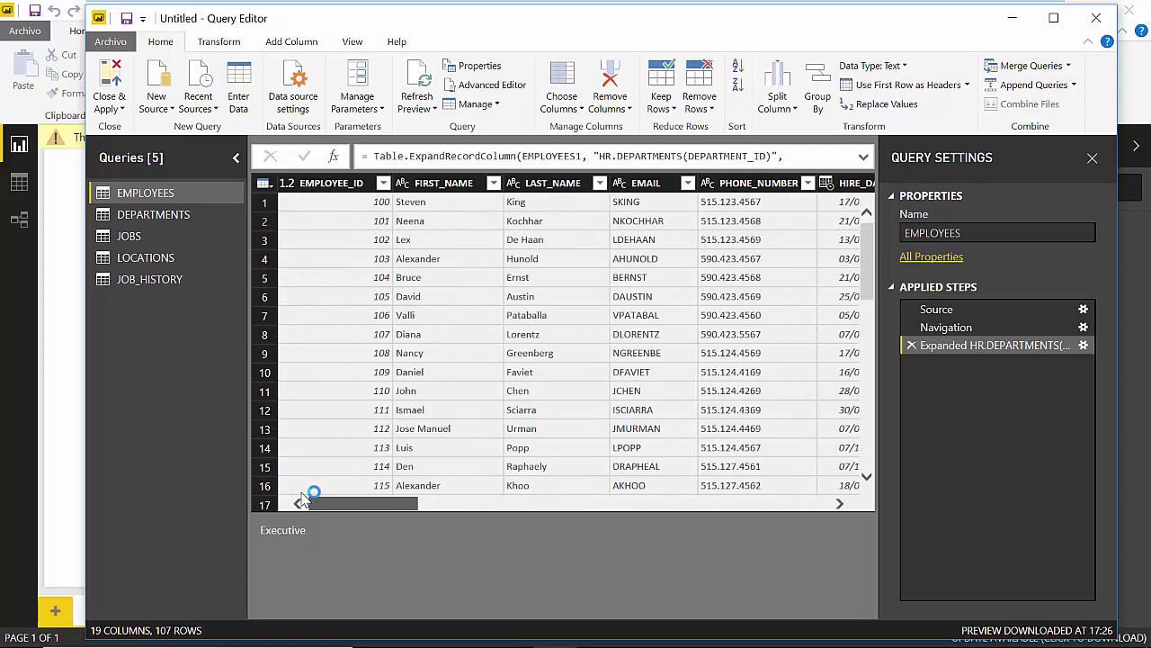
{"action": "left_click_drag", "start_coordinate": [360, 501], "coordinate": [612, 499]}
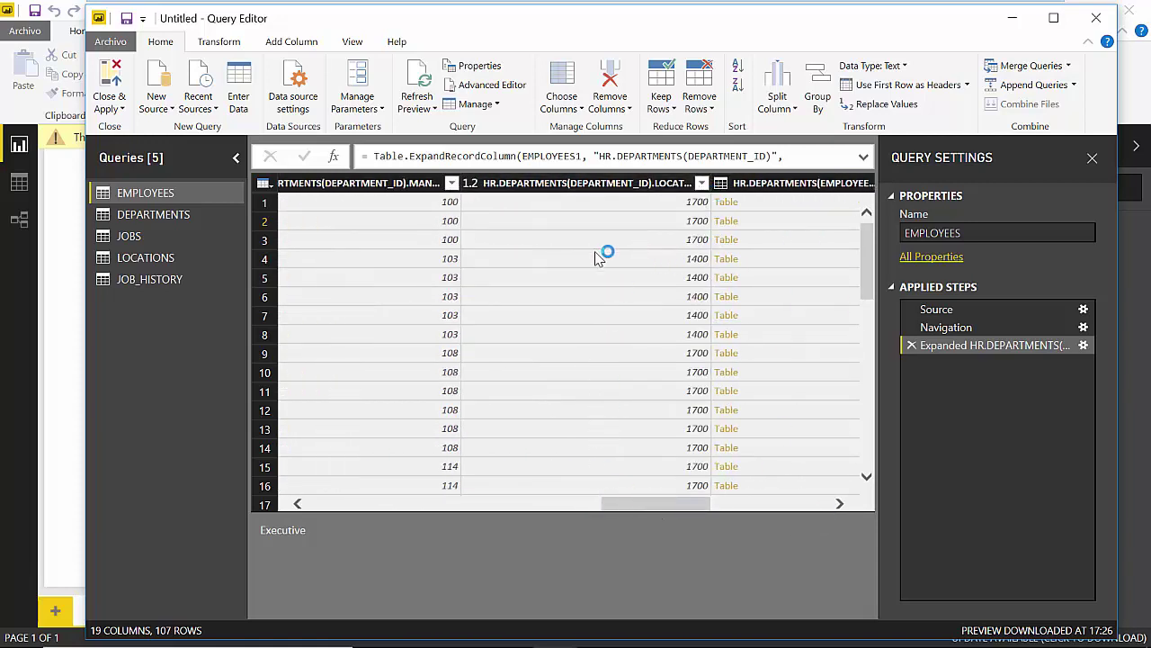
{"action": "left_click_drag", "start_coordinate": [679, 513], "coordinate": [661, 504]}
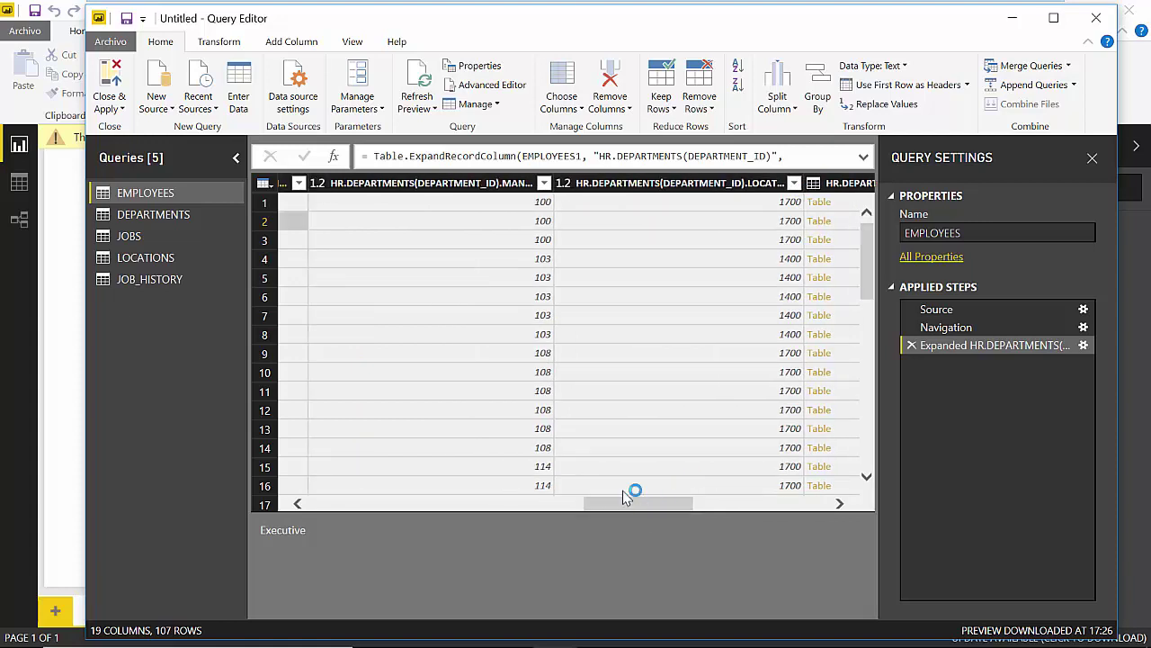
Rename the expanded HR.DEPARTMENTS(DEPARTMENT_ID).MANAGER_ID column in EMPLOYEES to DEPARTMENTS.MANAGER_ID
{"action": "left_click", "coordinate": [436, 185]}
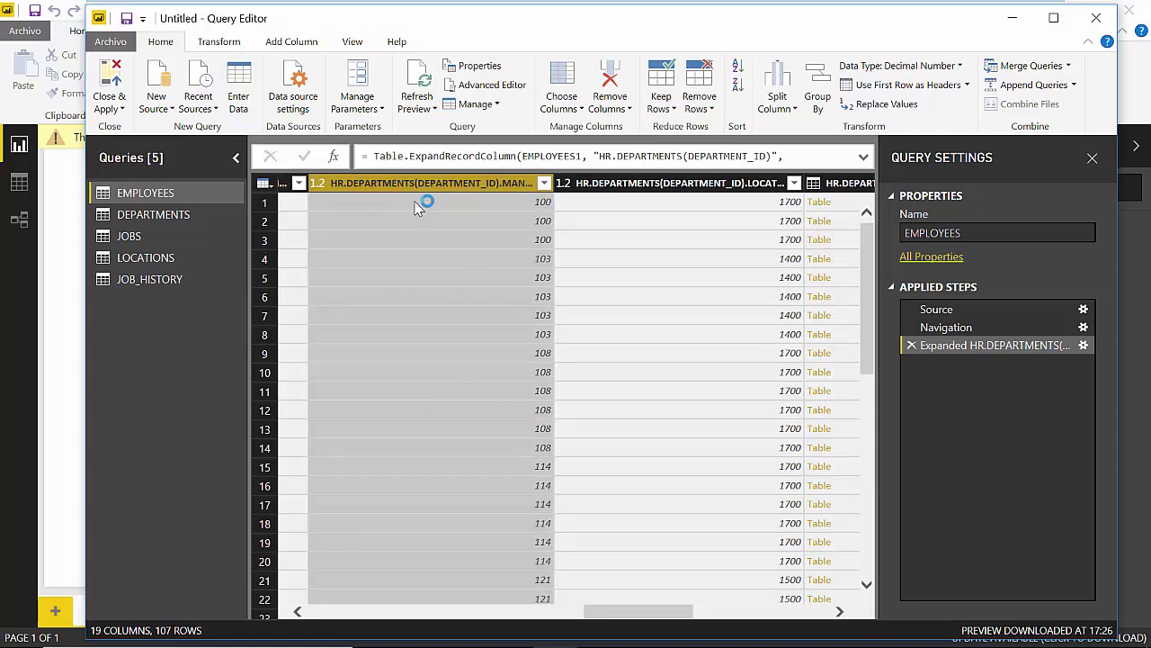
{"action": "key", "text": "F2"}
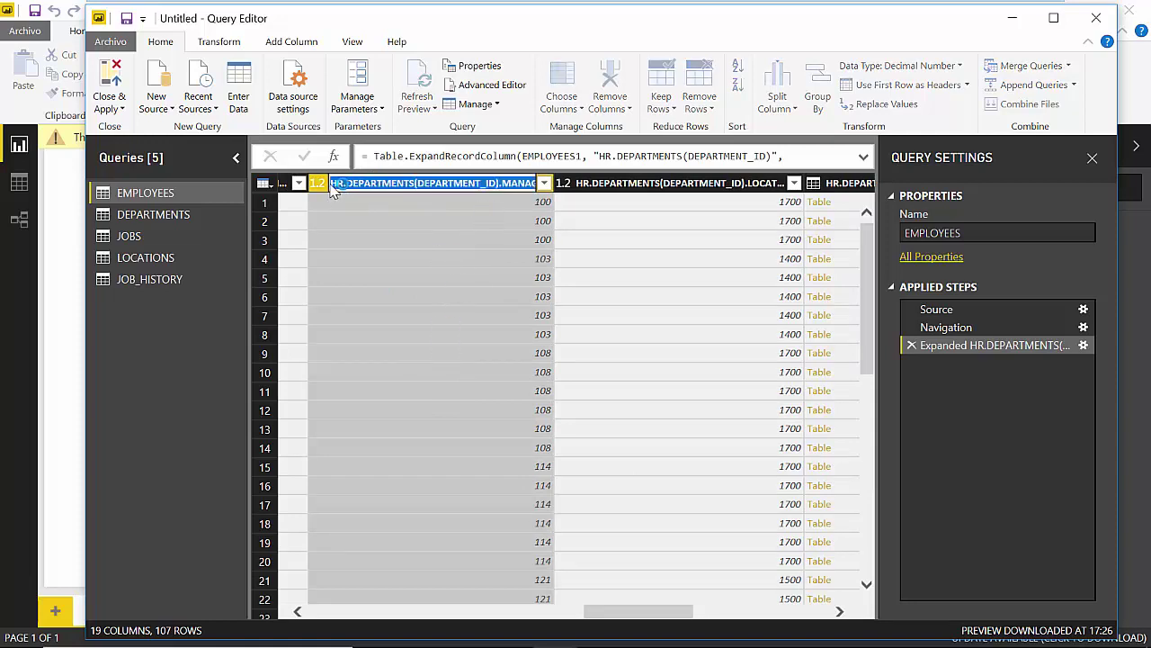
{"action": "left_click_drag", "start_coordinate": [332, 189], "coordinate": [497, 205]}
{"action": "left_click", "coordinate": [517, 186]}
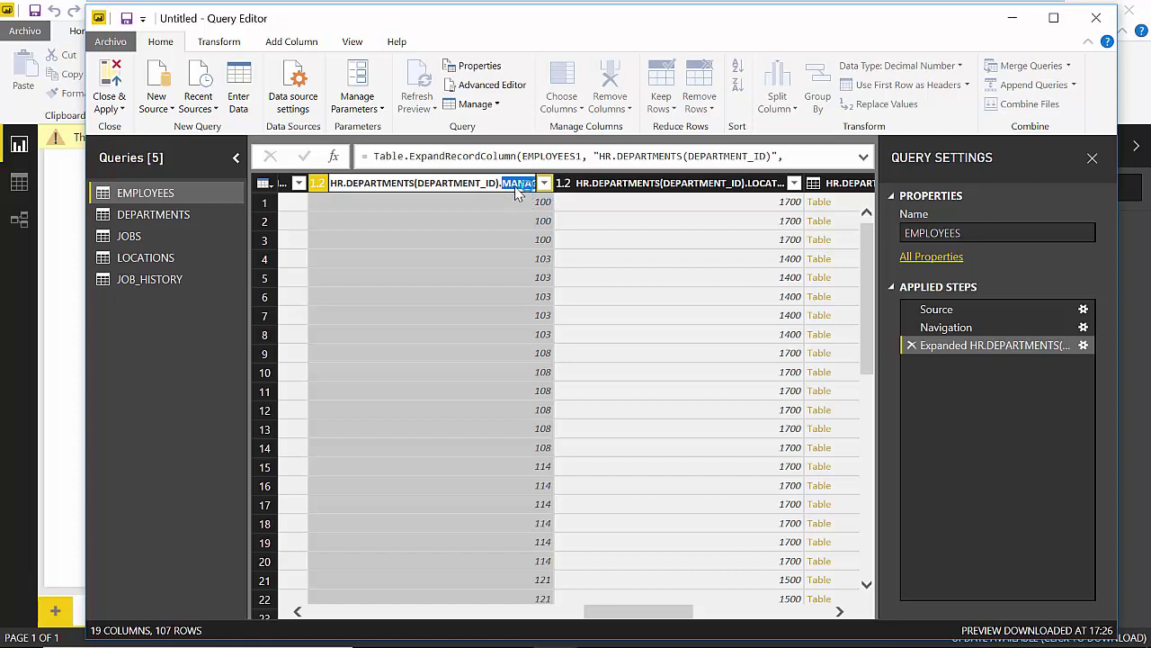
{"action": "left_click", "coordinate": [360, 186]}
{"action": "left_click_drag", "start_coordinate": [501, 185], "coordinate": [329, 185]}
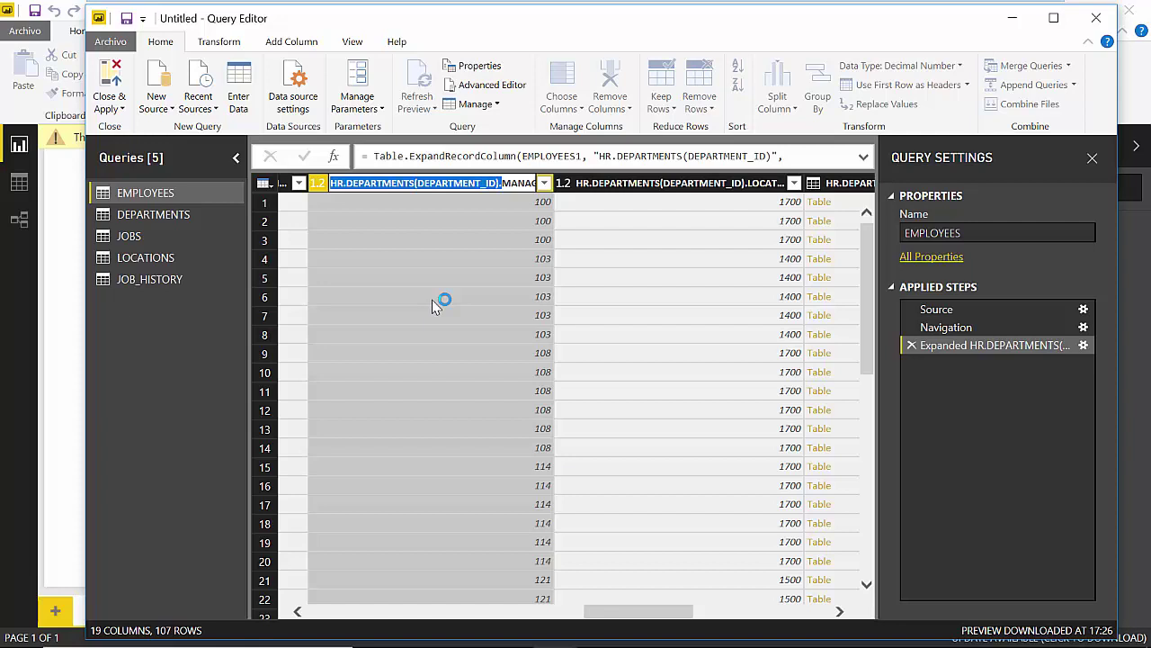
{"action": "left_click", "coordinate": [419, 184]}
{"action": "left_click", "coordinate": [499, 184]}
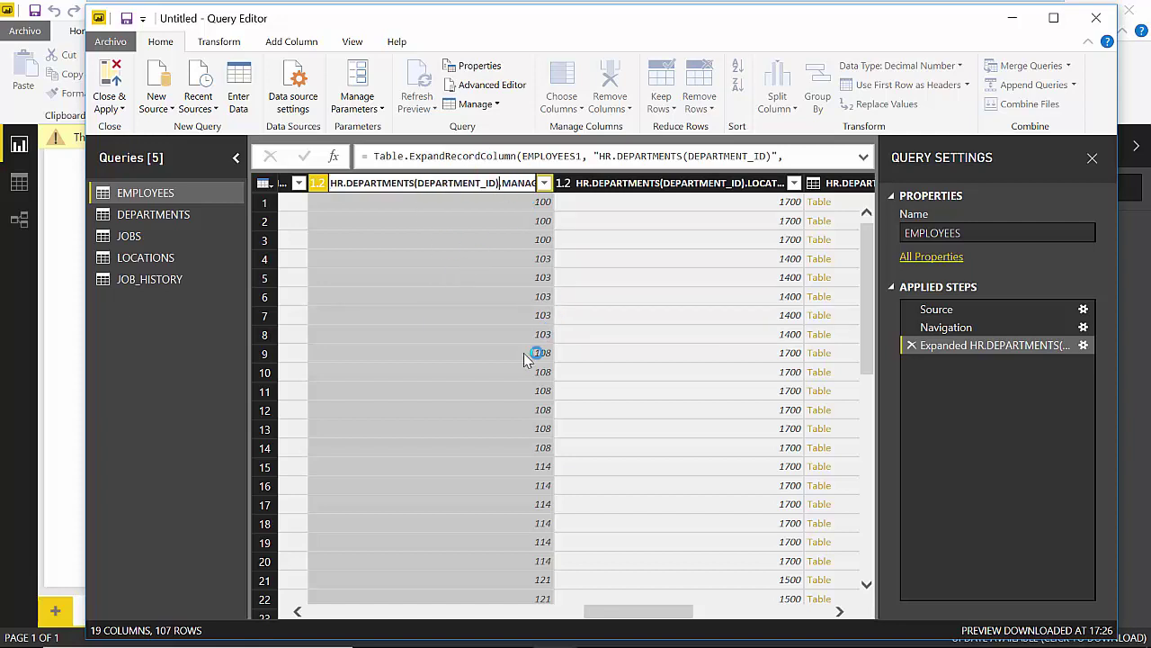
{"action": "key", "text": "BackSpace"}
{"action": "key", "text": "BackSpace"}
{"action": "key", "text": "BackSpace"}
{"action": "key", "text": "BackSpace"}
{"action": "key", "text": "BackSpace"}
{"action": "key", "text": "BackSpace"}
{"action": "key", "text": "BackSpace"}
{"action": "key", "text": "BackSpace"}
{"action": "key", "text": "BackSpace"}
{"action": "key", "text": "BackSpace"}
{"action": "key", "text": "BackSpace"}
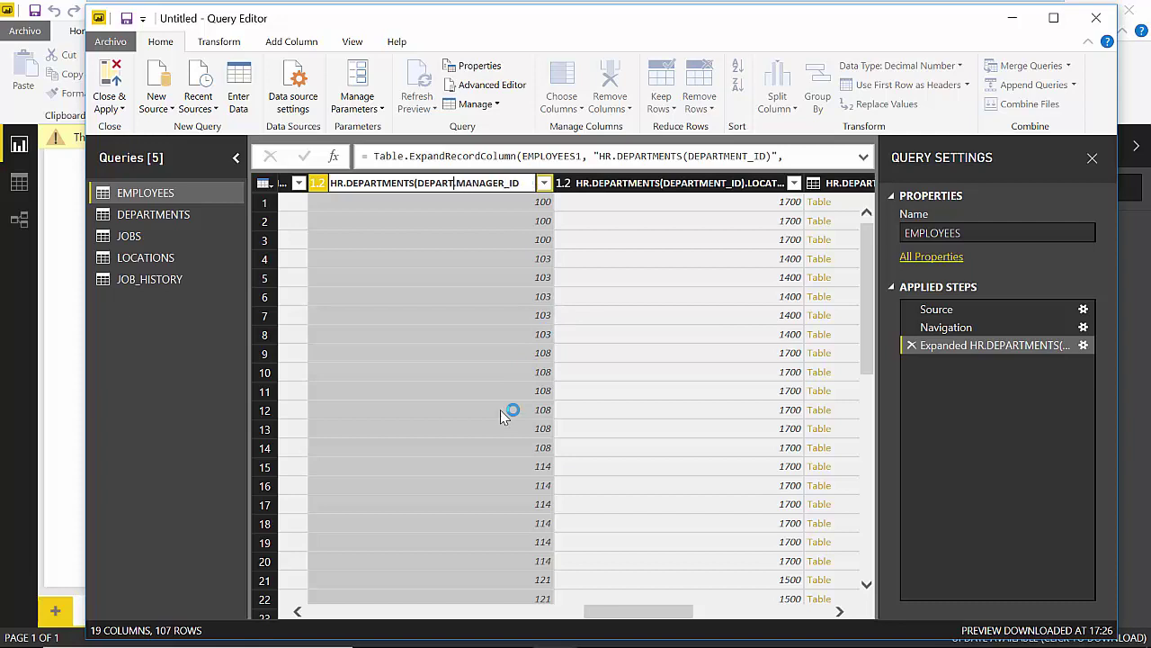
{"action": "key", "text": "BackSpace"}
{"action": "key", "text": "BackSpace"}
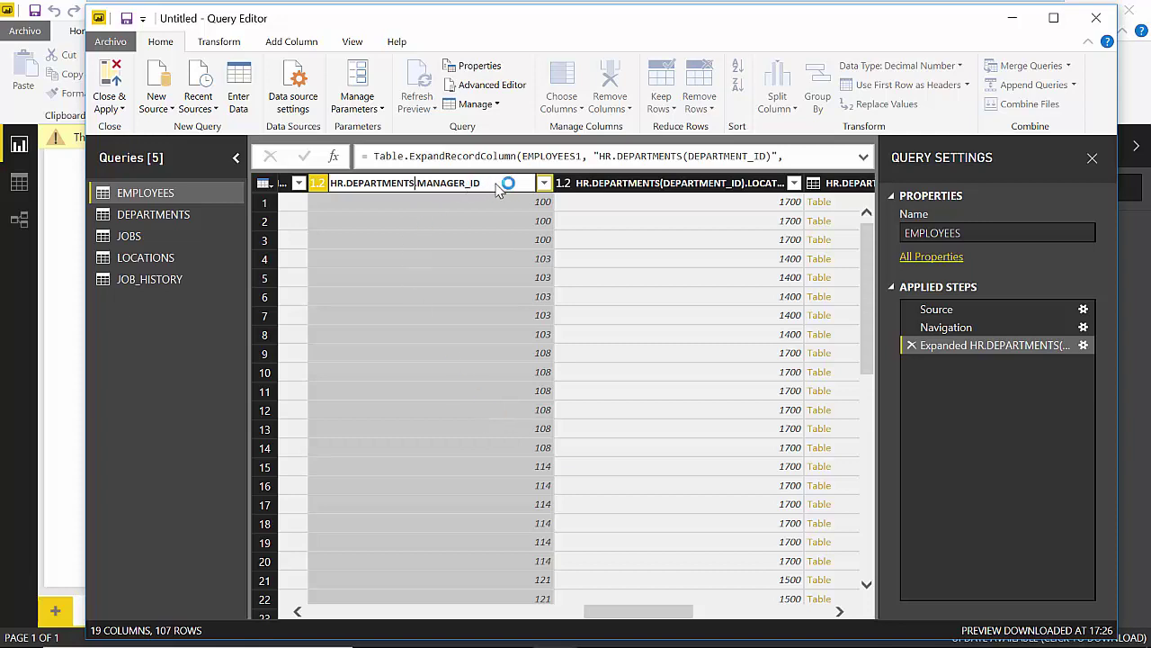
{"action": "key", "text": "BackSpace"}
{"action": "key", "text": "BackSpace"}
{"action": "key", "text": "BackSpace"}
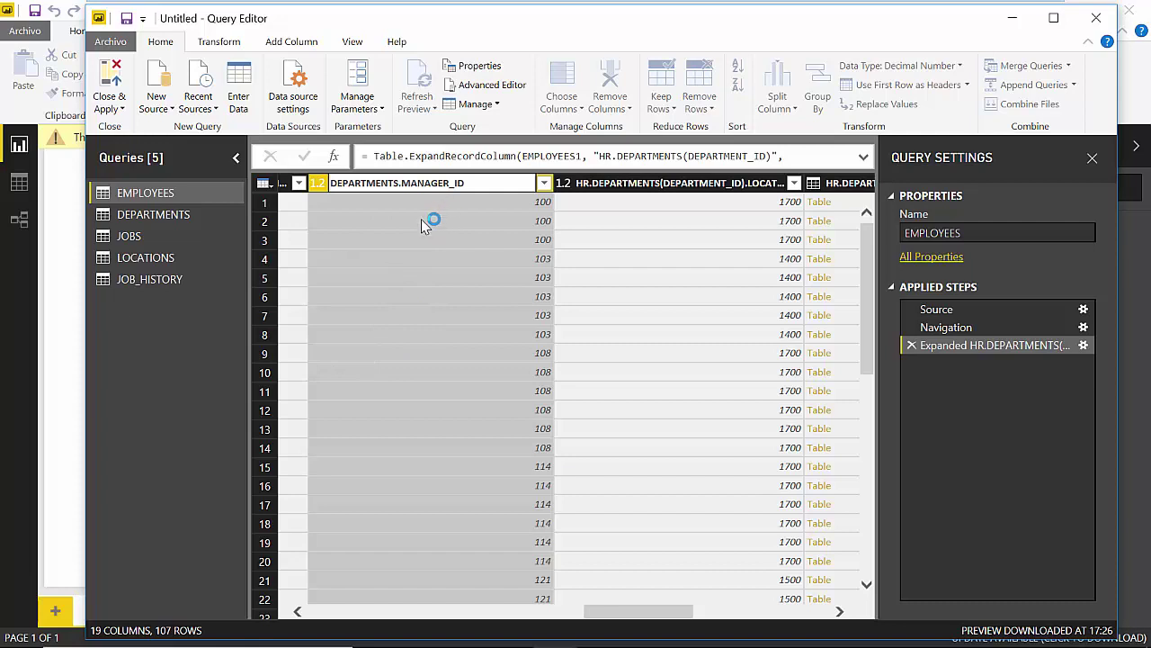
{"action": "key", "text": "Return"}
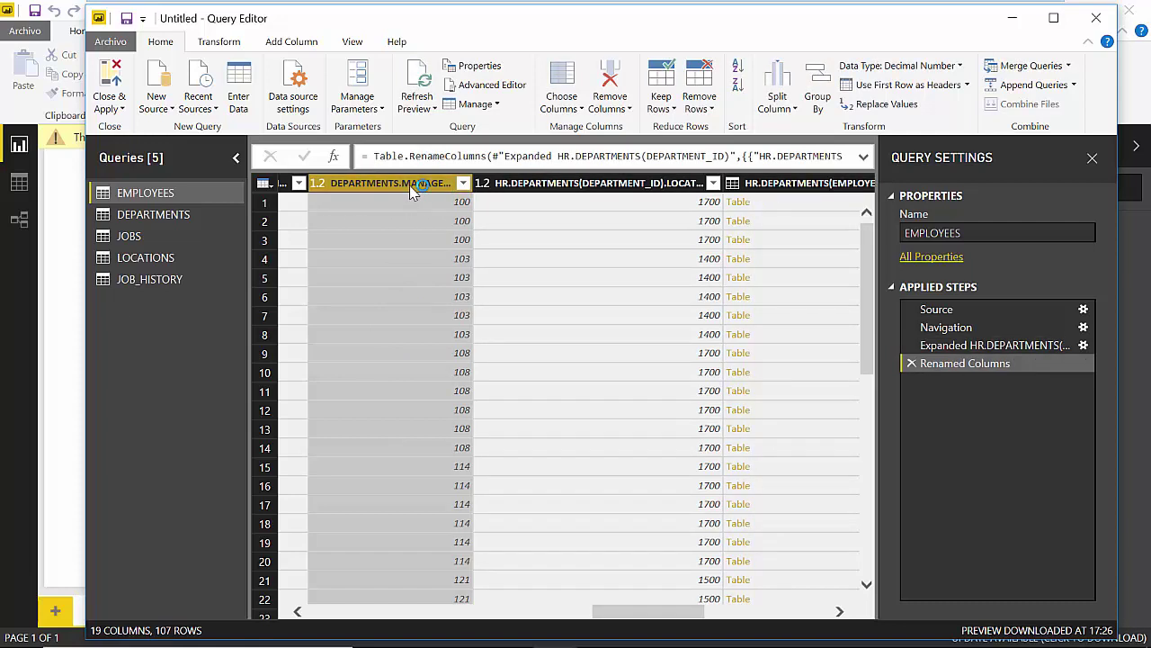
Rename the expanded HR.DEPARTMENTS(DEPARTMENT_ID).LOCATION_ID column in EMPLOYEES to DEPARTMENTS.LOCATION_ID
{"action": "left_click", "coordinate": [463, 184]}
{"action": "left_click", "coordinate": [463, 184]}
{"action": "left_click", "coordinate": [576, 259]}
{"action": "left_click", "coordinate": [598, 184]}
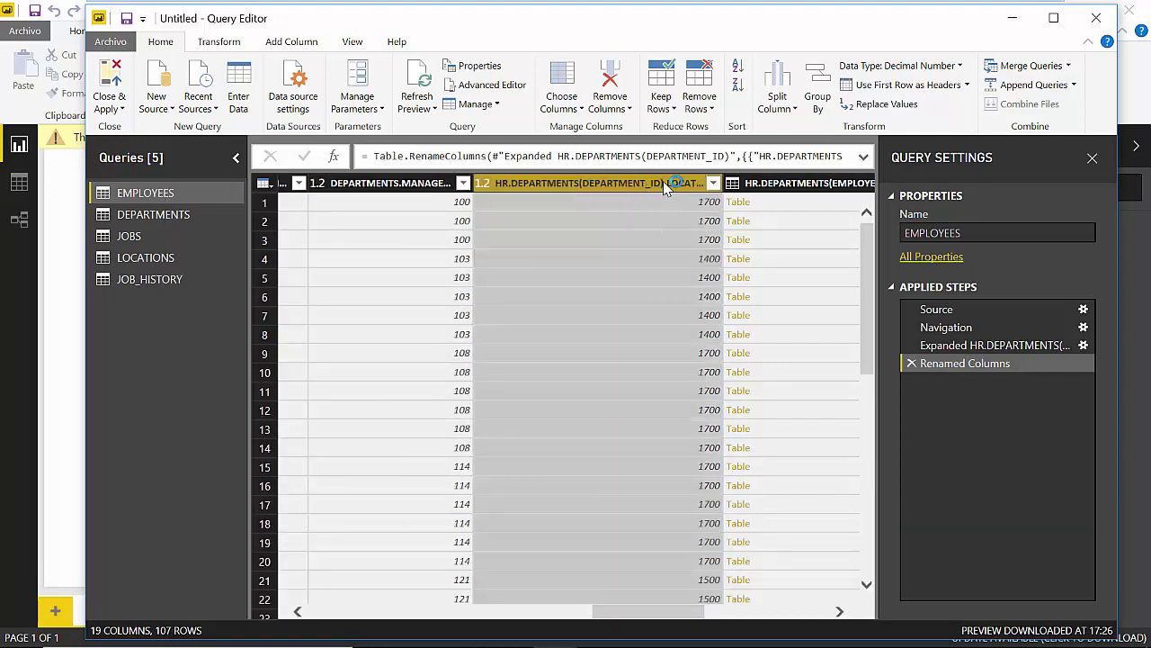
{"action": "right_click", "coordinate": [666, 184]}
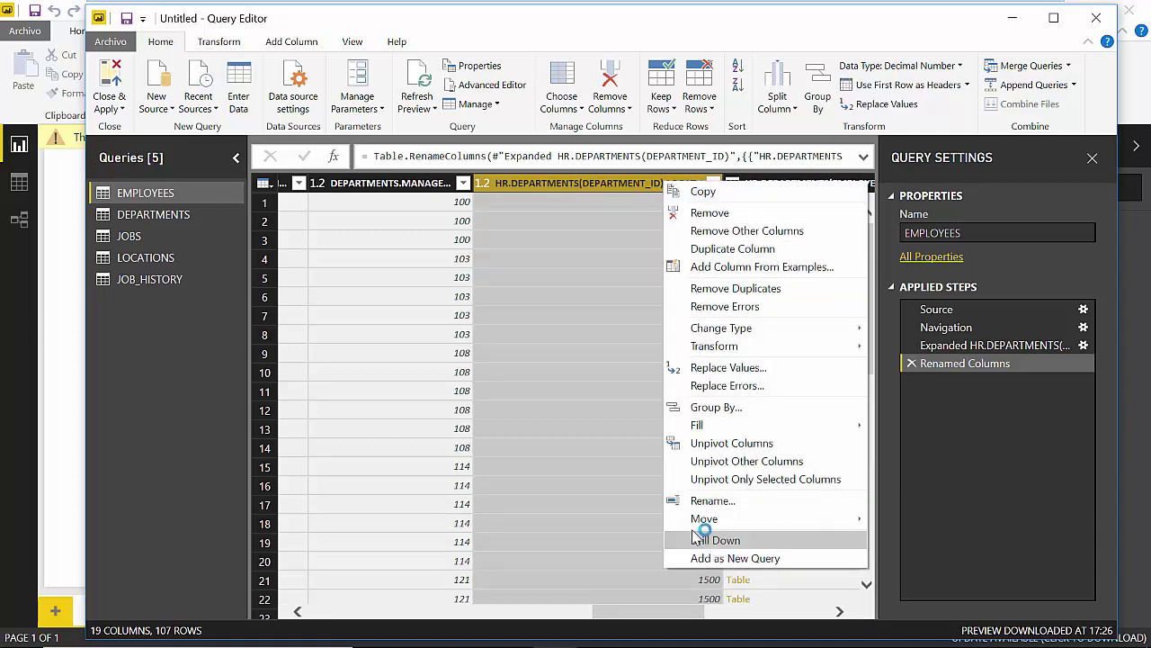
{"action": "left_click", "coordinate": [688, 457]}
{"action": "left_click", "coordinate": [666, 184]}
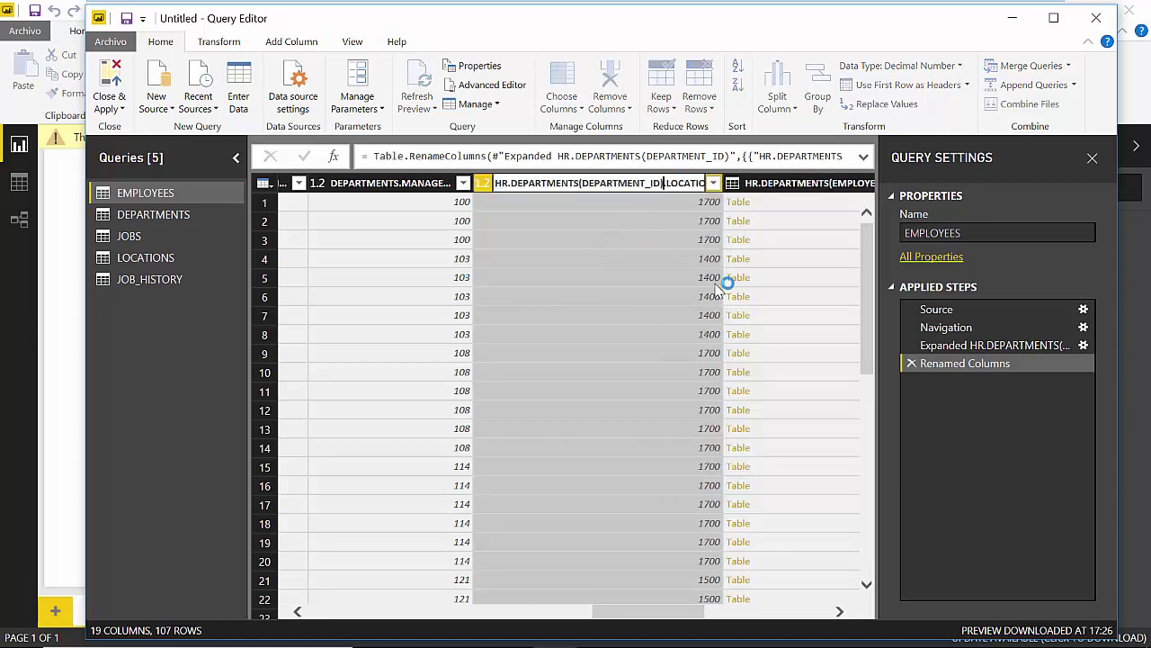
{"action": "key", "text": "BackSpace"}
{"action": "key", "text": "BackSpace"}
{"action": "key", "text": "BackSpace"}
{"action": "key", "text": "BackSpace"}
{"action": "key", "text": "BackSpace"}
{"action": "key", "text": "BackSpace"}
{"action": "key", "text": "BackSpace"}
{"action": "key", "text": "BackSpace"}
{"action": "key", "text": "BackSpace"}
{"action": "key", "text": "BackSpace"}
{"action": "key", "text": "BackSpace"}
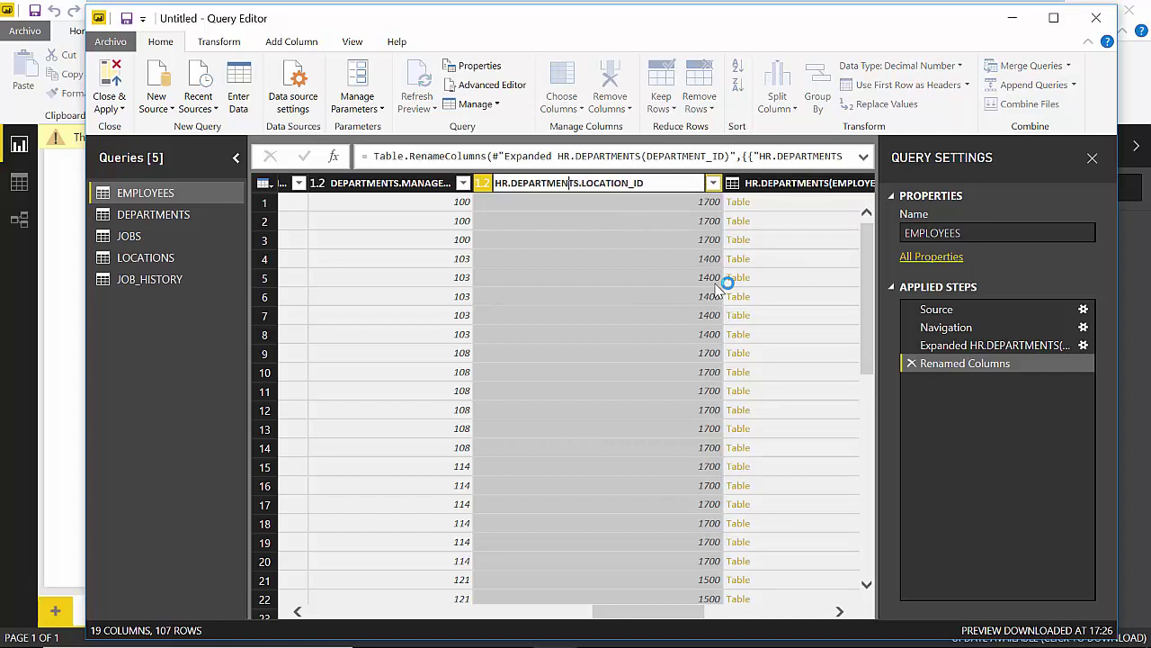
{"action": "key", "text": "BackSpace"}
{"action": "key", "text": "BackSpace"}
{"action": "key", "text": "BackSpace"}
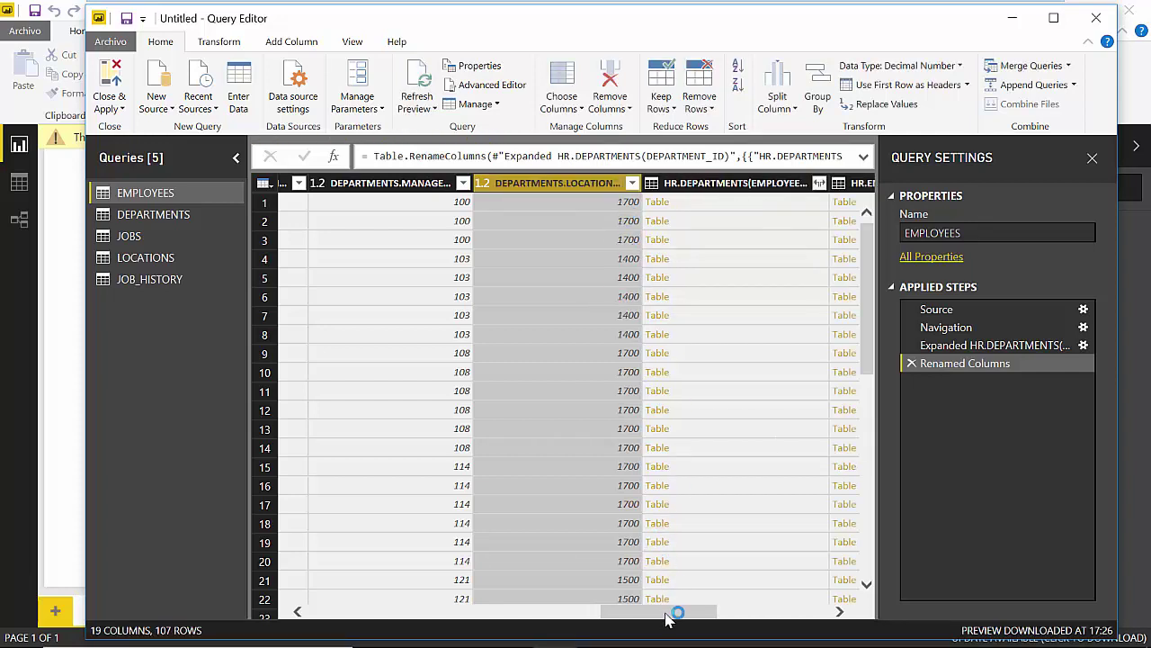
Select only DEPARTMENT_NAME in the expansion options of HR.DEPARTMENTS(EMPLOYEE_ID) and compare the Expand and Aggregate choices
{"action": "left_click_drag", "start_coordinate": [673, 612], "coordinate": [722, 612]}
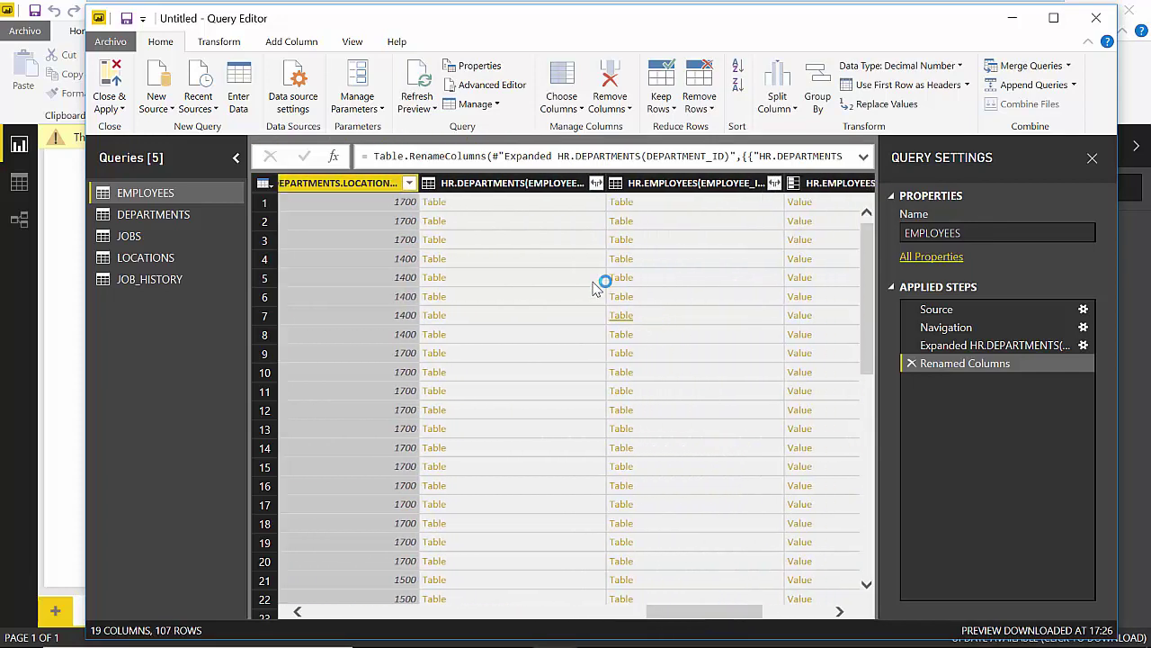
{"action": "left_click", "coordinate": [598, 183]}
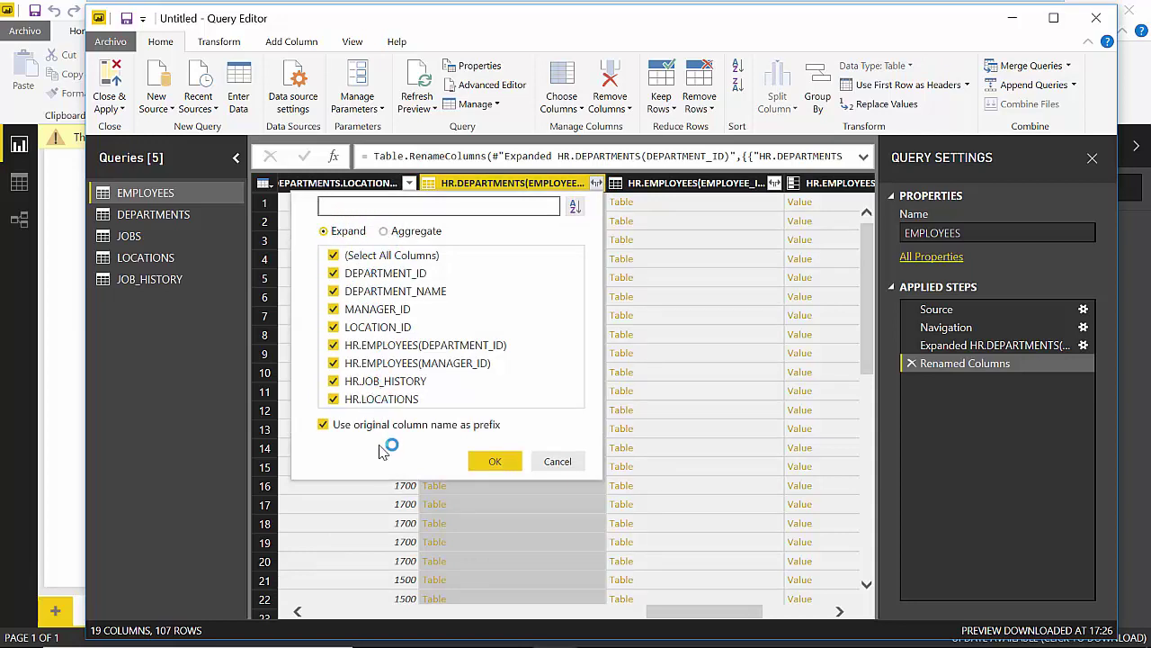
{"action": "left_click", "coordinate": [417, 232]}
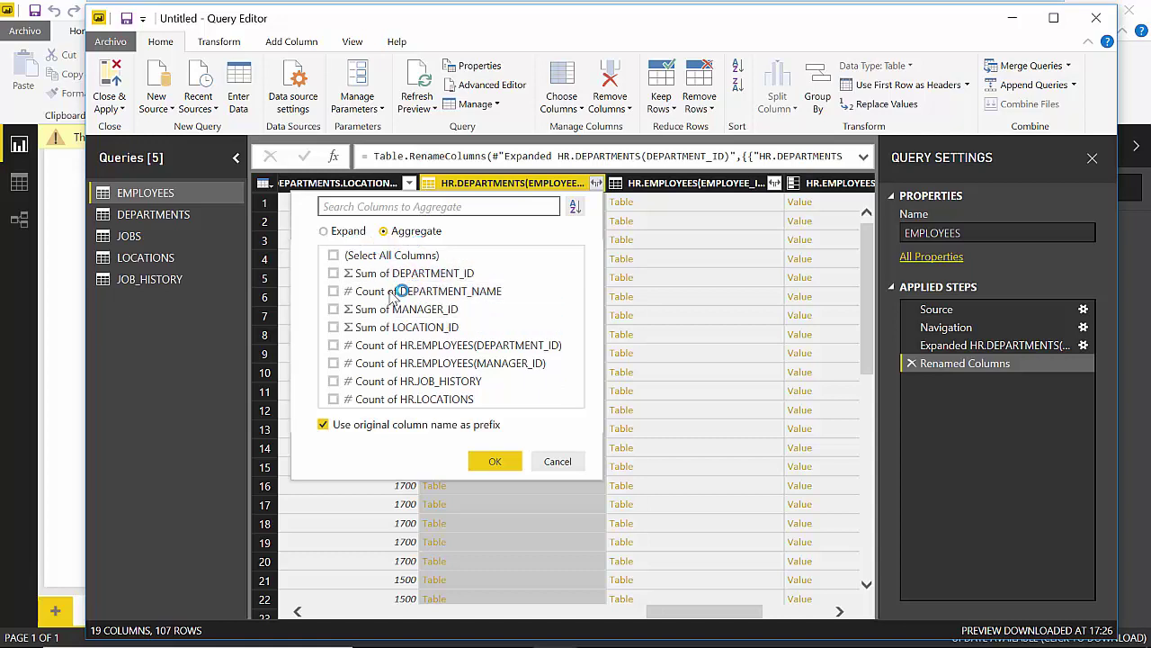
{"action": "left_click", "coordinate": [334, 290]}
{"action": "left_click", "coordinate": [344, 231]}
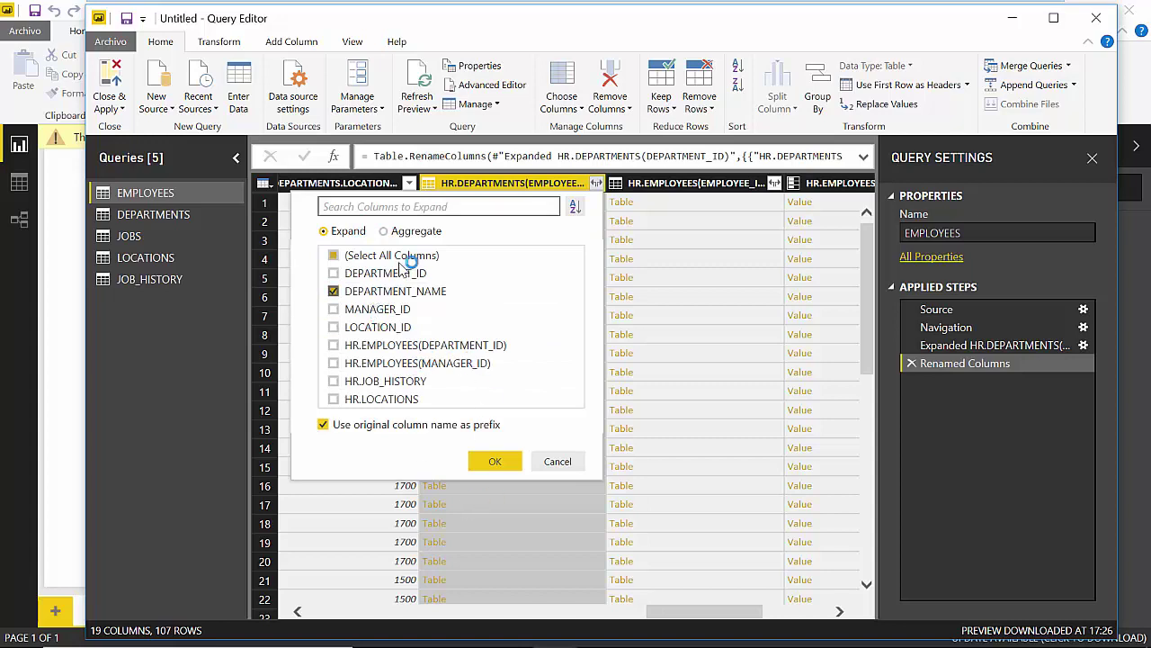
{"action": "left_click", "coordinate": [418, 233]}
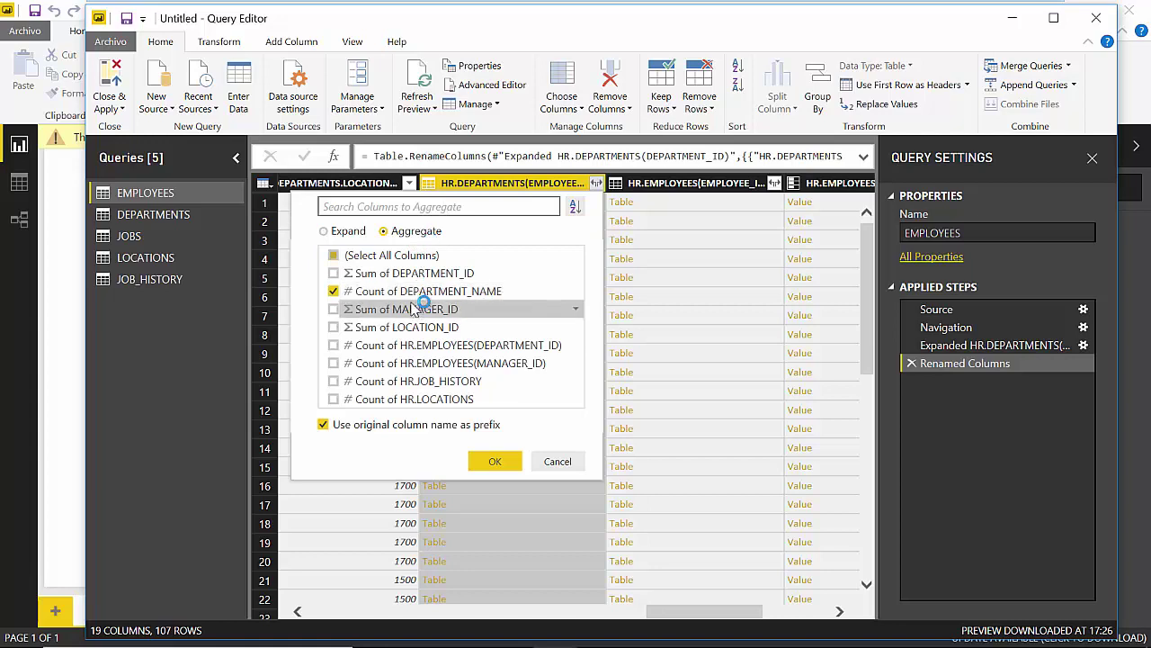
{"action": "left_click", "coordinate": [453, 295]}
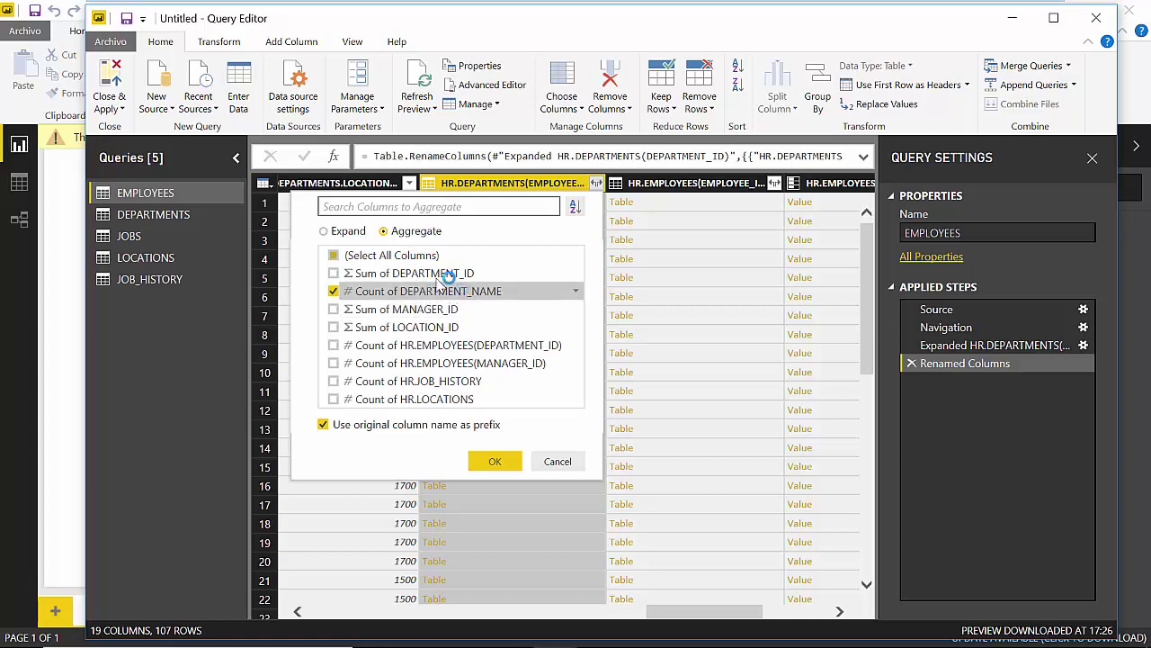
{"action": "left_click", "coordinate": [356, 240]}
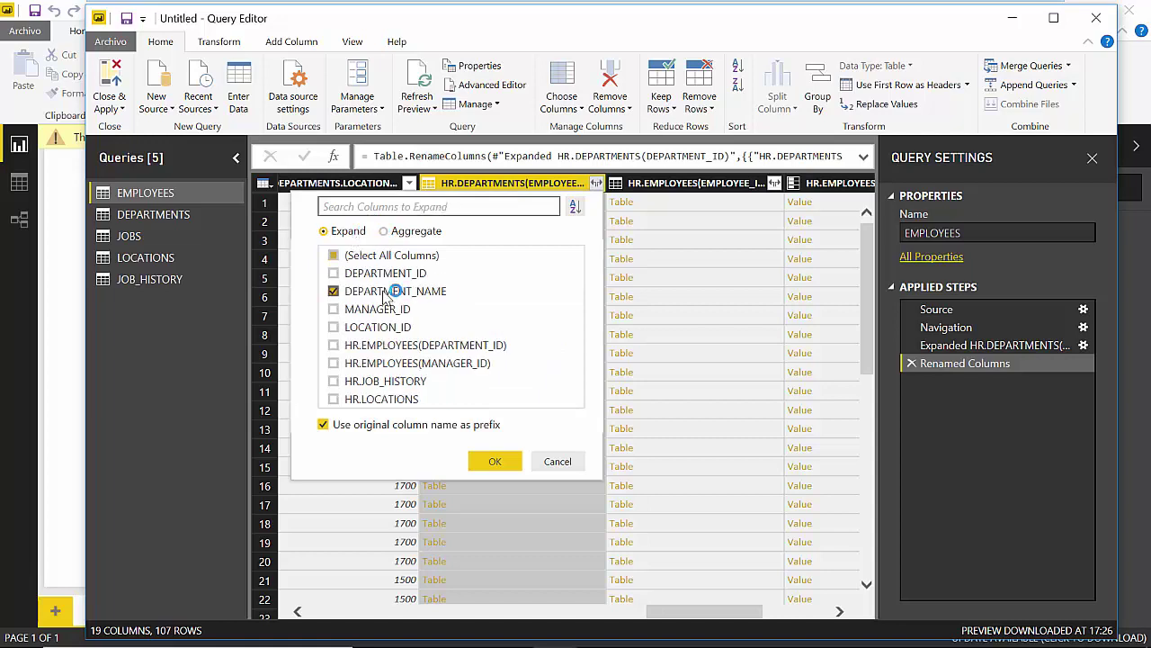
{"action": "left_click", "coordinate": [424, 236]}
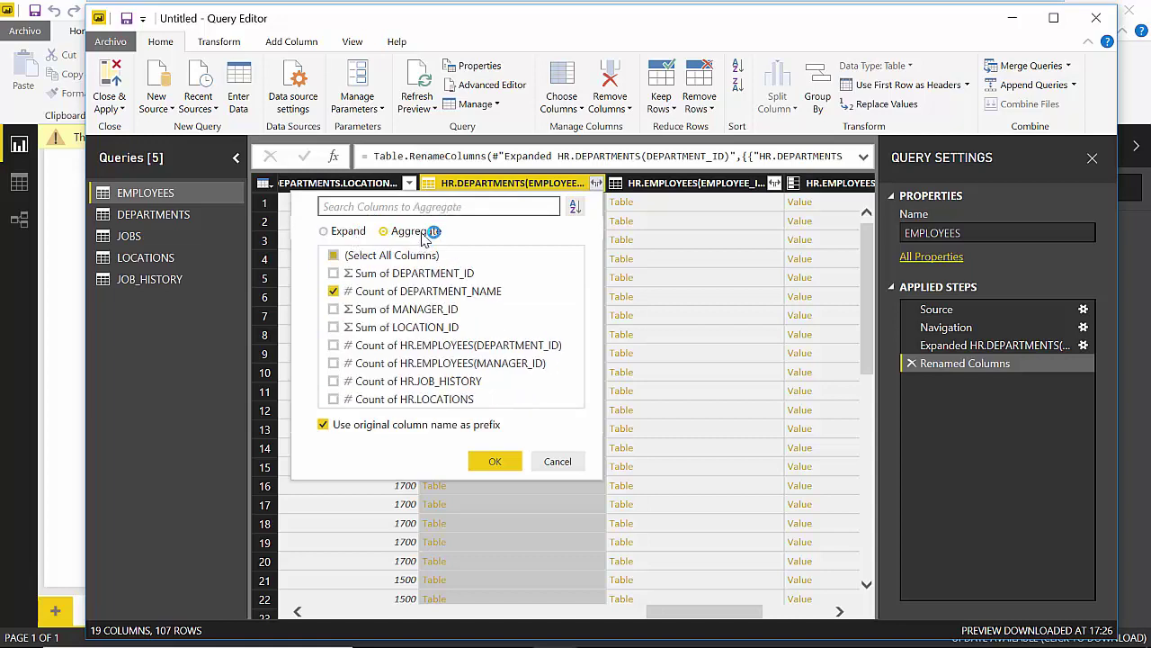
{"action": "left_click", "coordinate": [331, 231]}
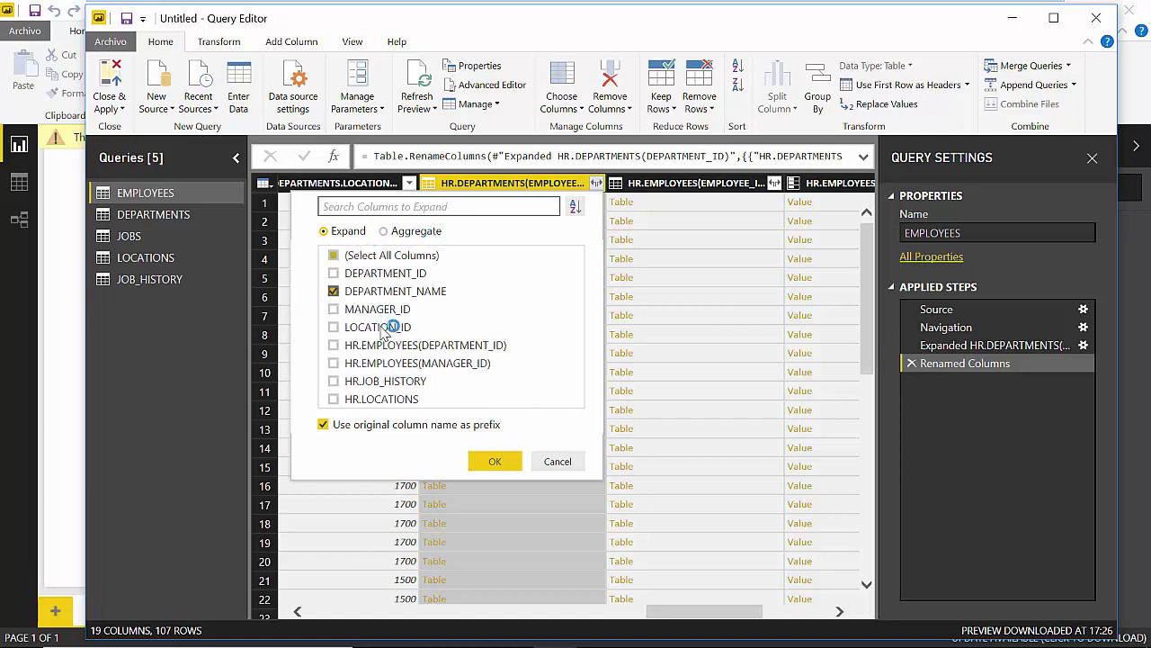
{"action": "left_click", "coordinate": [421, 234]}
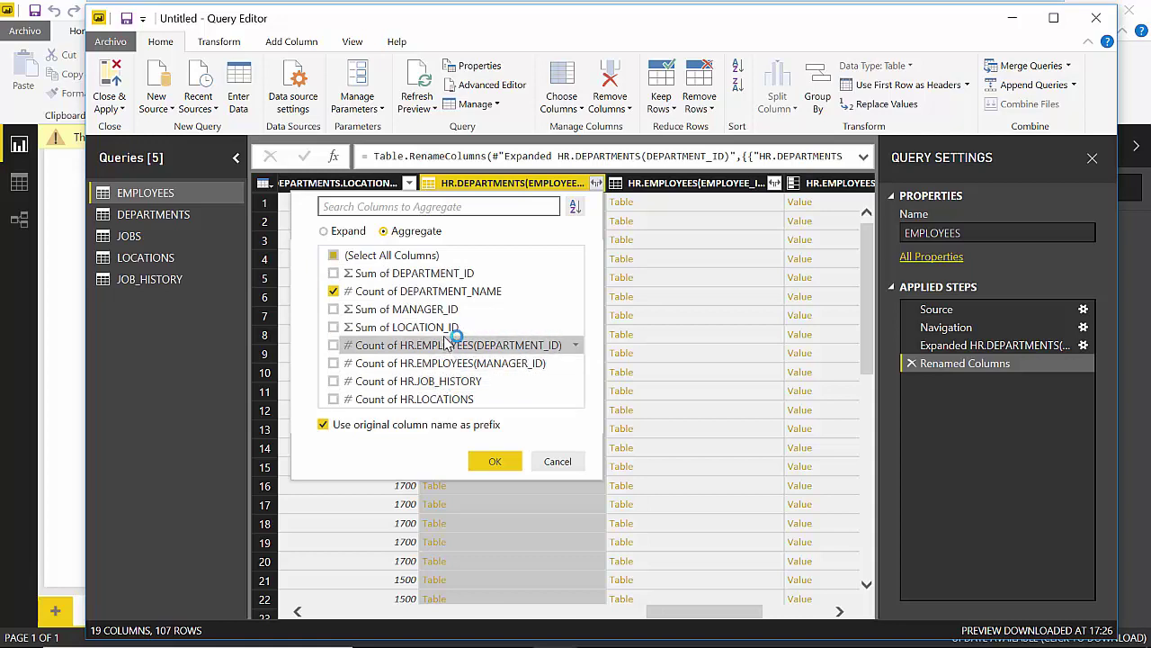
Expand HR.DEPARTMENTS(EMPLOYEE_ID) with LOCATION_ID added to the selected DEPARTMENT_NAME, keeping the original column name as prefix
{"action": "left_click", "coordinate": [336, 232]}
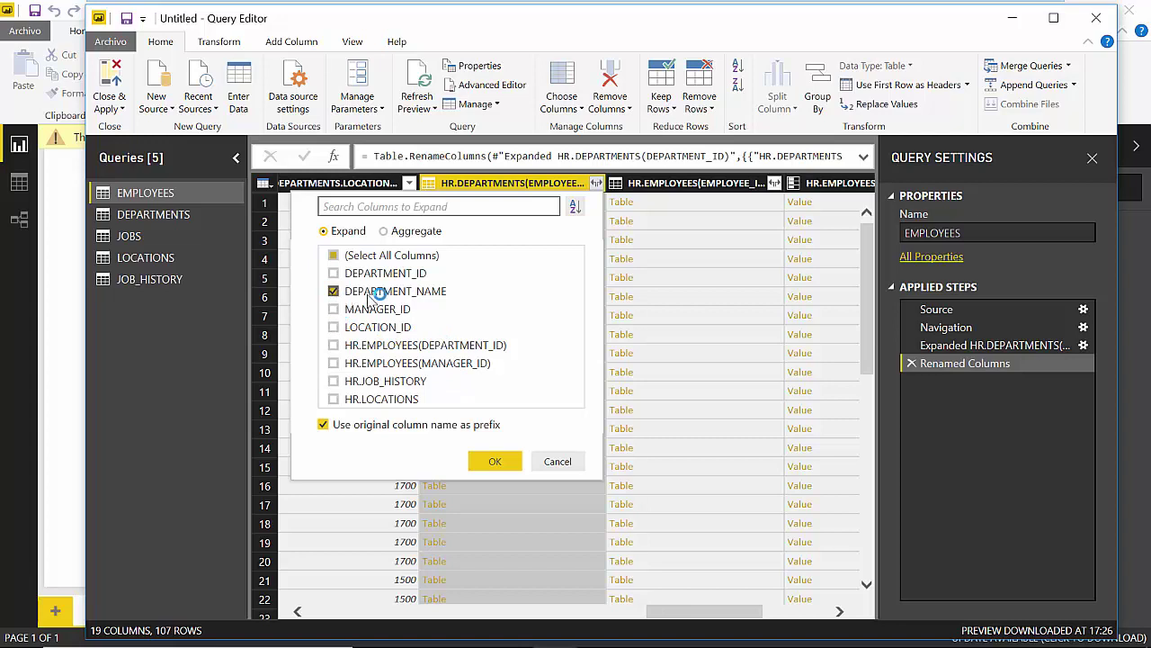
{"action": "left_click", "coordinate": [334, 328]}
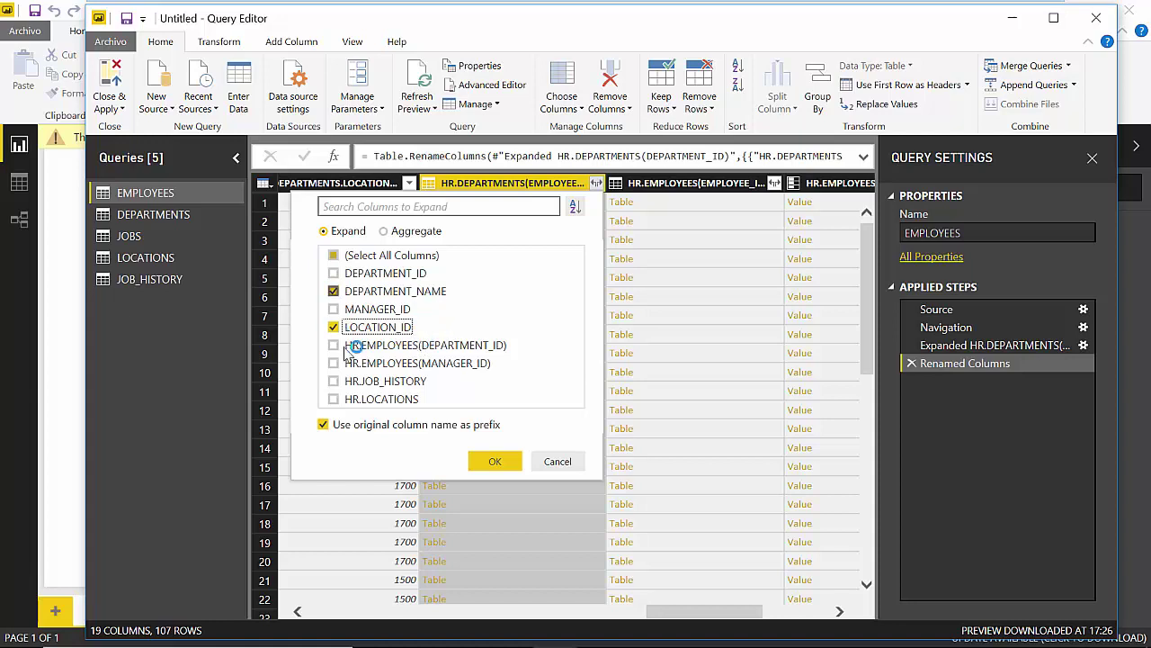
{"action": "left_click", "coordinate": [500, 461]}
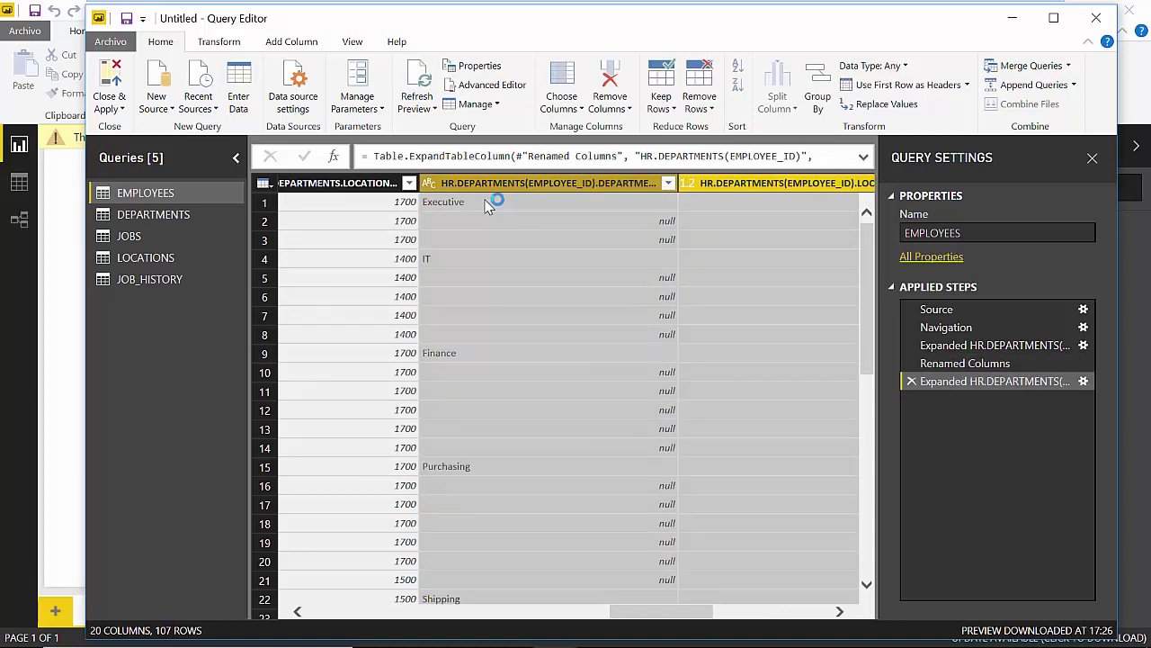
Examine the department name and location values expanded from HR.DEPARTMENTS(EMPLOYEE_ID) against the DEPARTMENTS manager and location columns
{"action": "left_click", "coordinate": [486, 205]}
{"action": "left_click", "coordinate": [483, 240]}
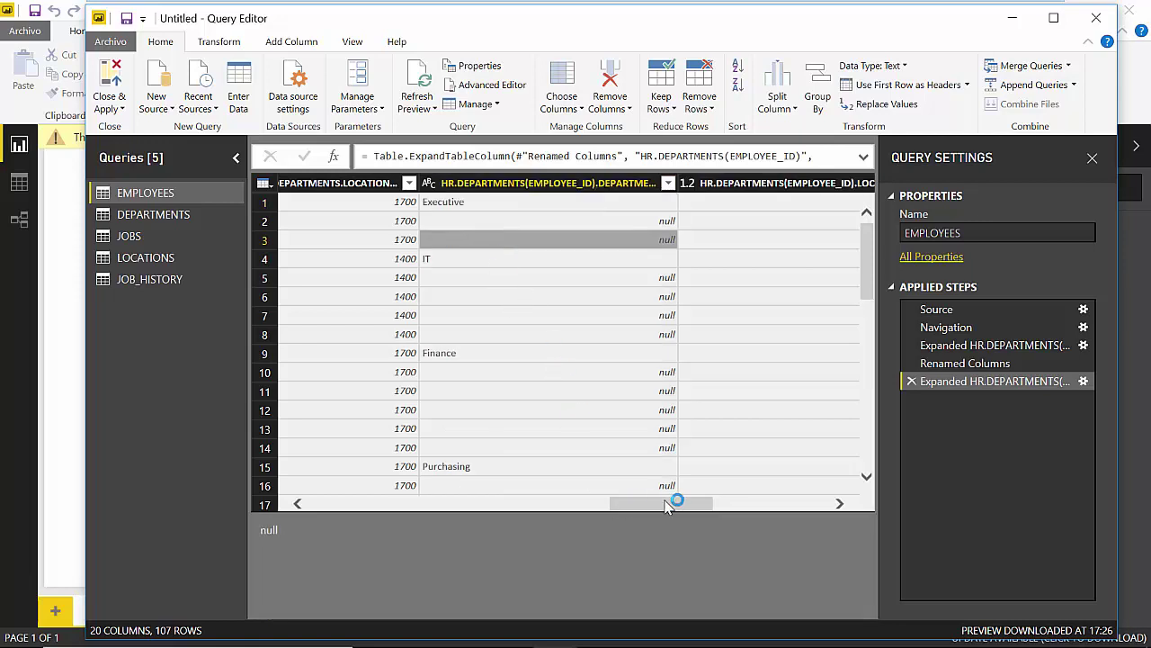
{"action": "left_click_drag", "start_coordinate": [666, 507], "coordinate": [720, 504]}
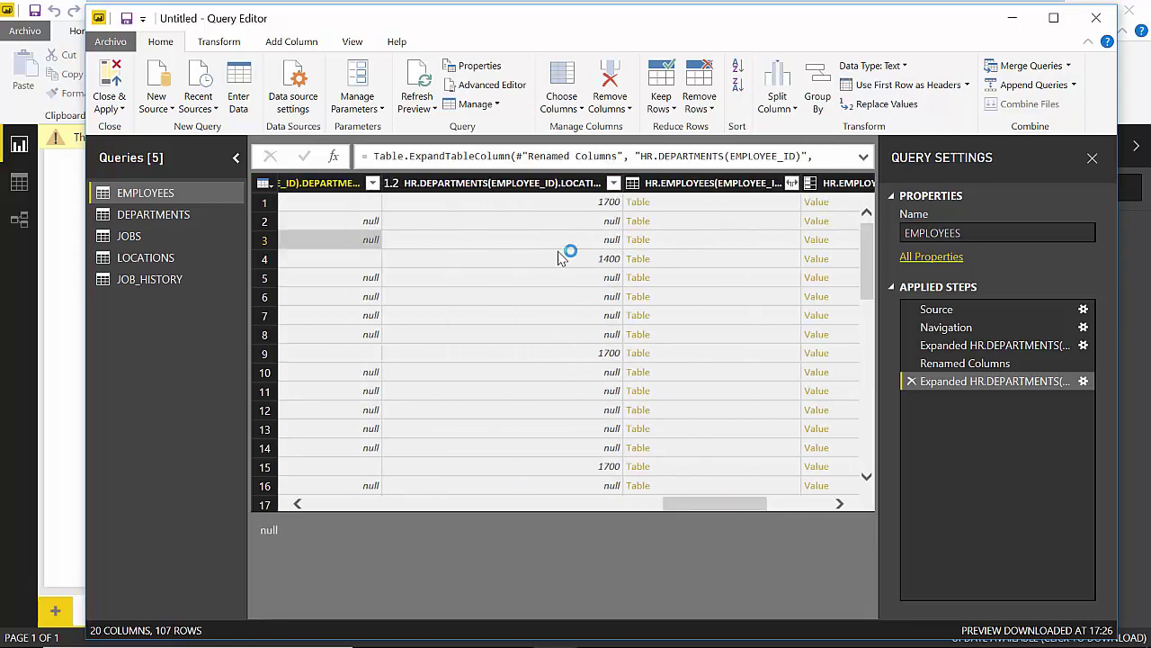
{"action": "left_click", "coordinate": [544, 222]}
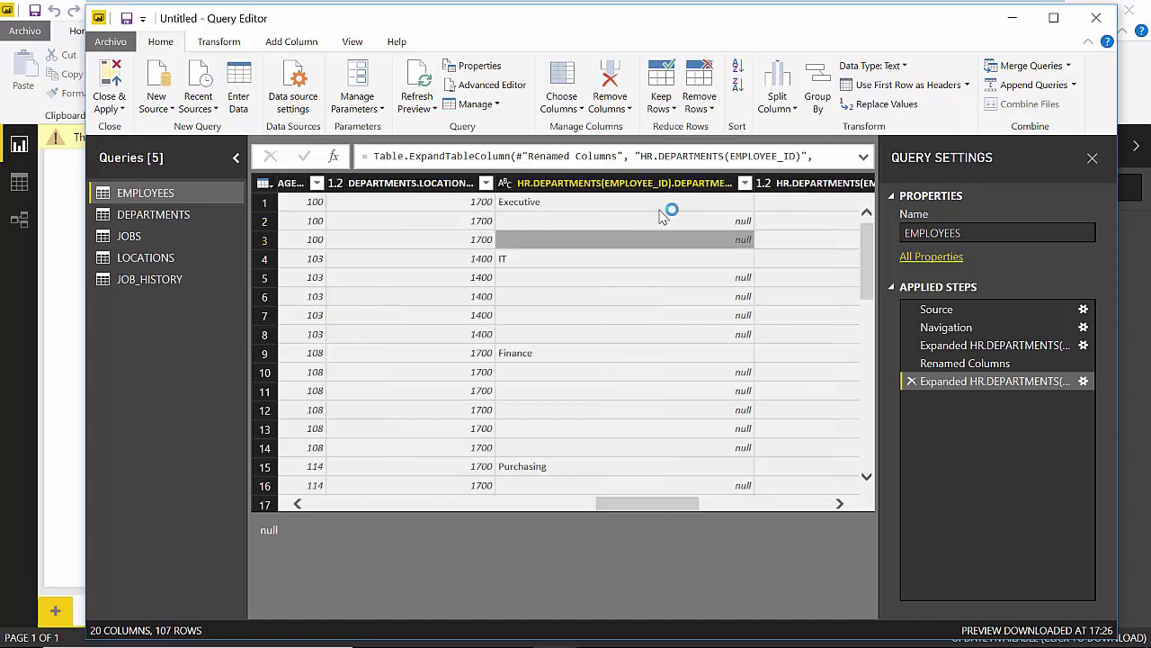
{"action": "left_click", "coordinate": [626, 184]}
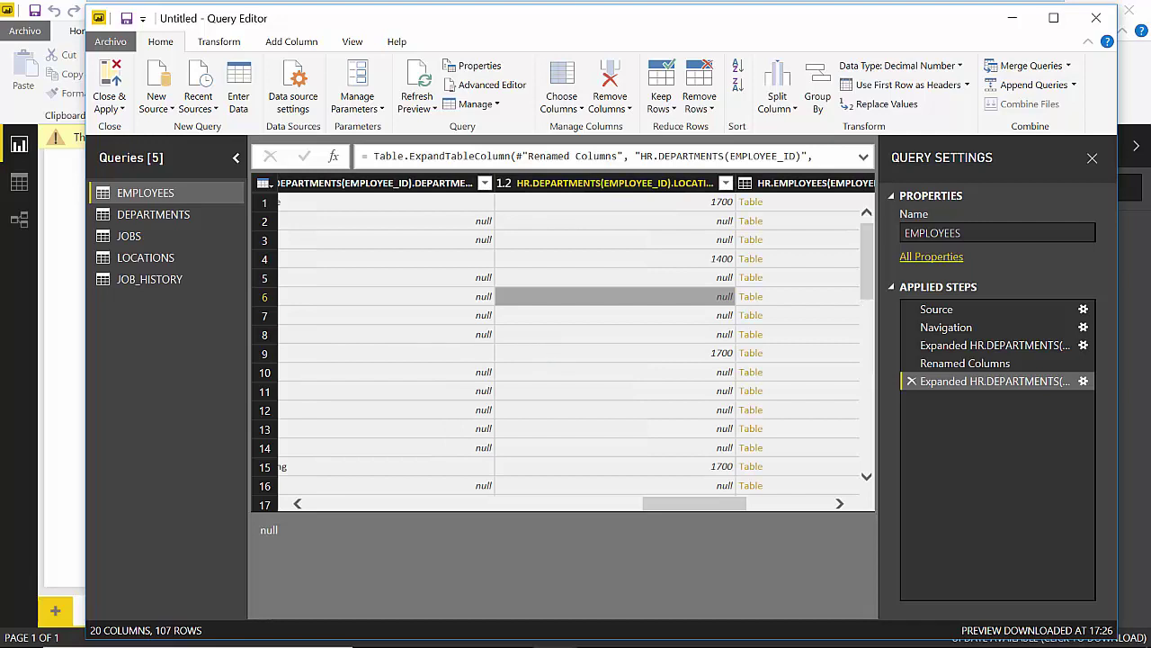
{"action": "left_click", "coordinate": [418, 501]}
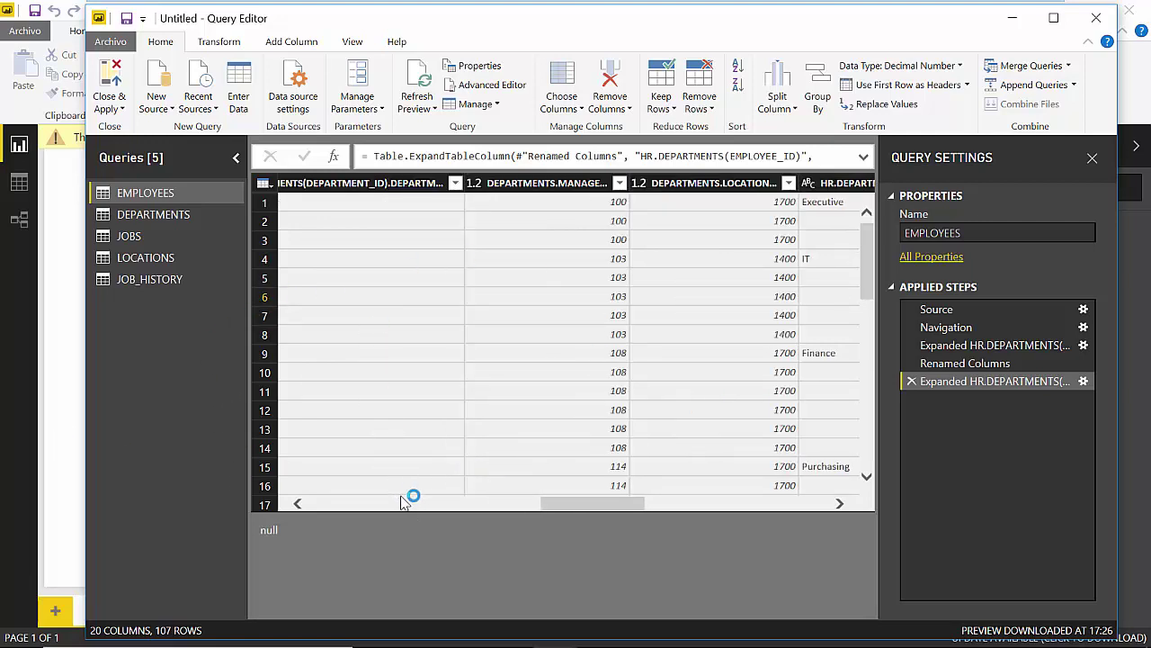
{"action": "left_click_drag", "start_coordinate": [581, 507], "coordinate": [701, 503]}
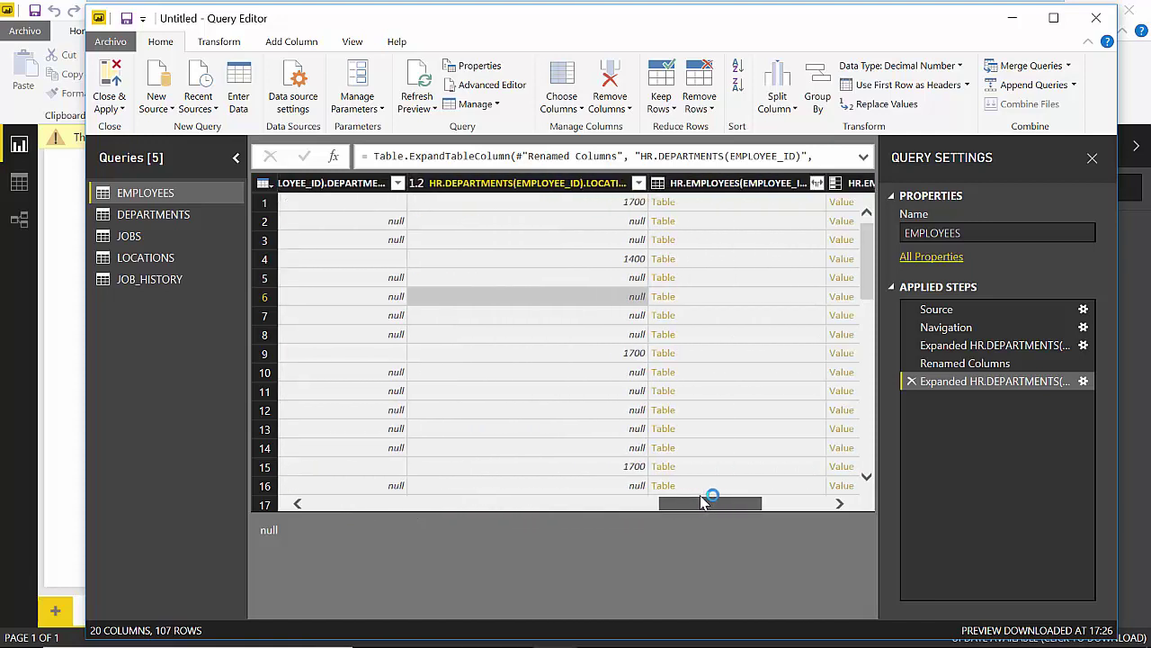
Delete the DEPARTMENTS query from the query list and confirm the deletion
{"action": "left_click", "coordinate": [165, 220]}
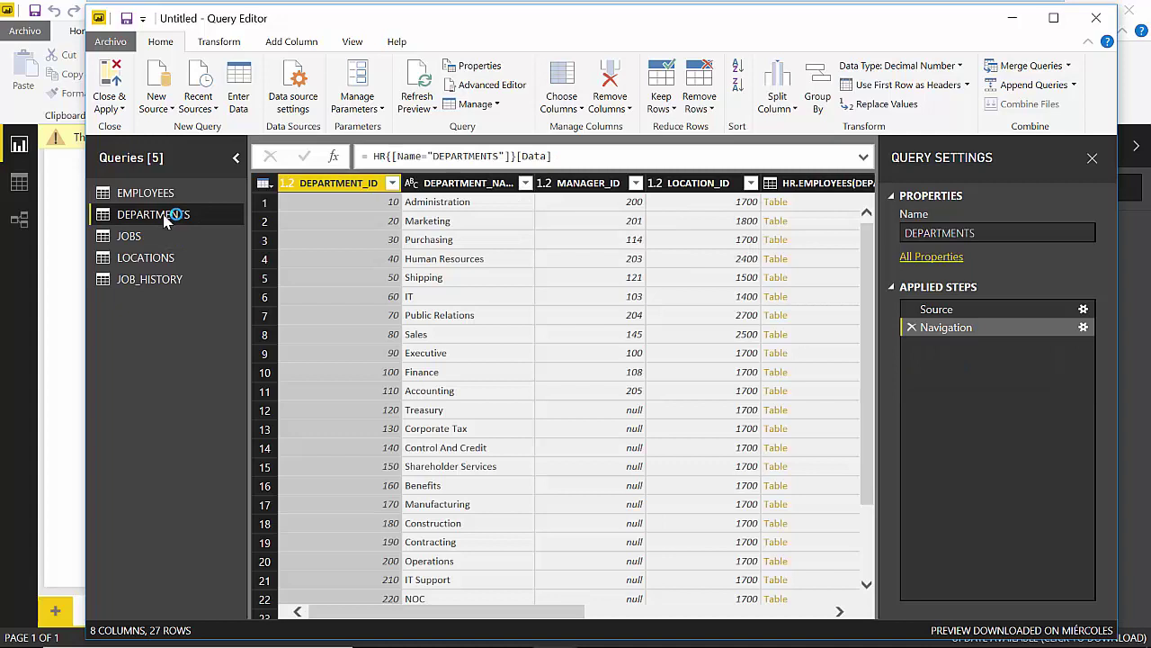
{"action": "right_click", "coordinate": [165, 216]}
{"action": "left_click", "coordinate": [214, 263]}
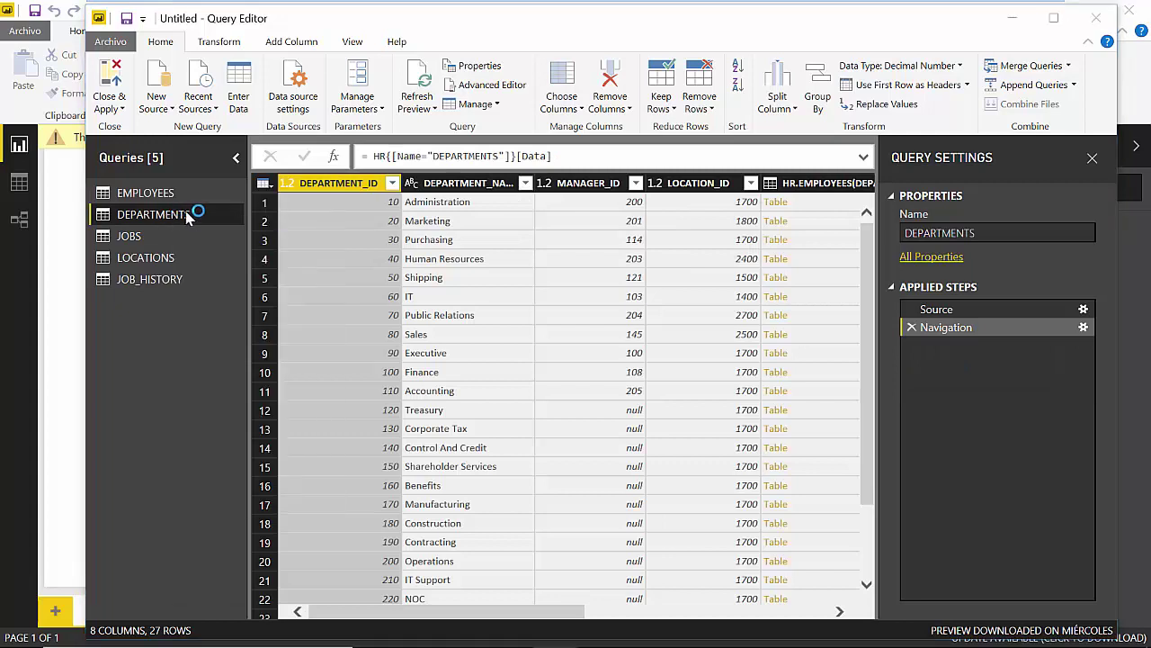
{"action": "left_click", "coordinate": [683, 363]}
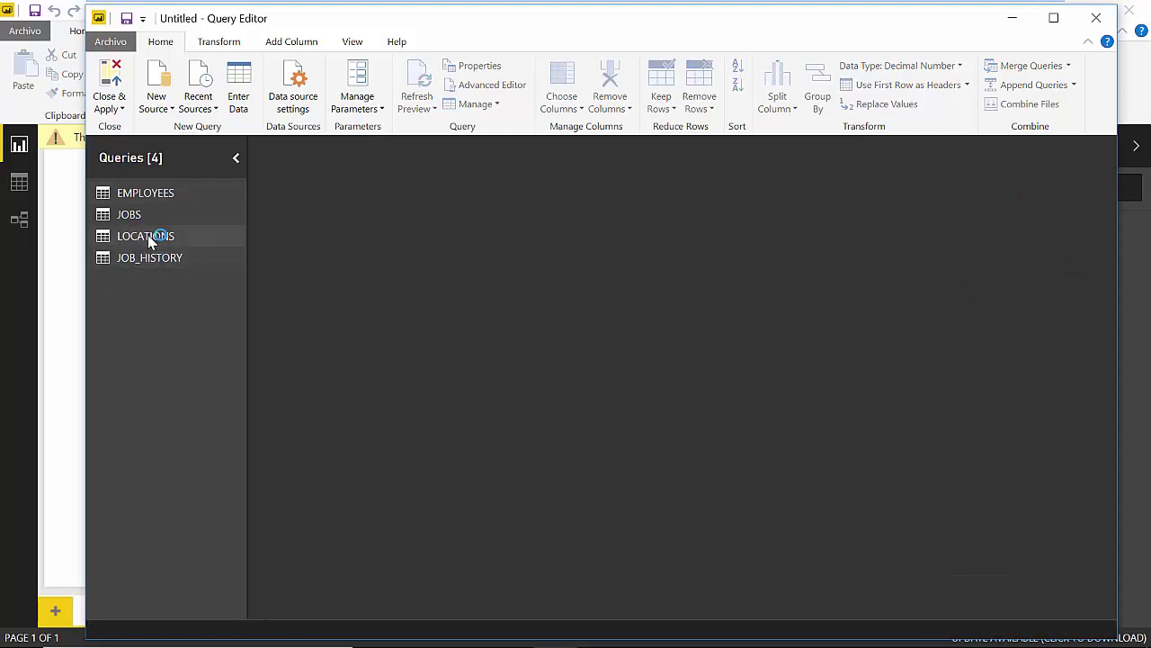
Review the columns of the EMPLOYEES query and of LOCATIONS, including the related HR.COUNTRIES and HR.DEPARTMENTS columns
{"action": "left_click", "coordinate": [162, 198]}
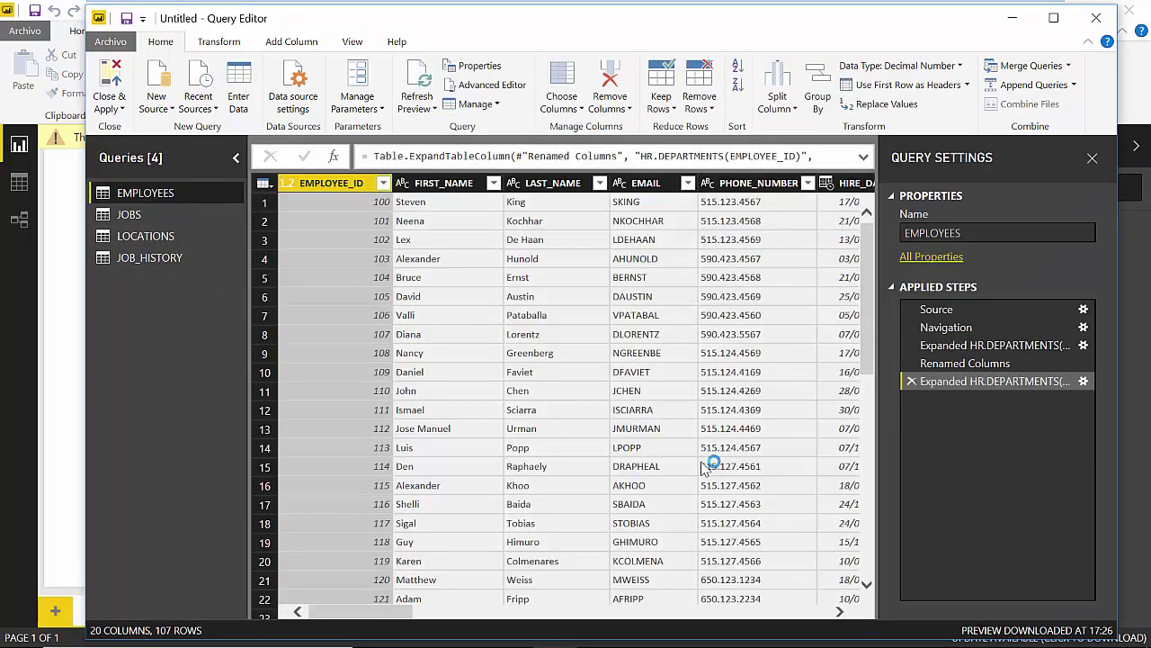
{"action": "left_click", "coordinate": [692, 612]}
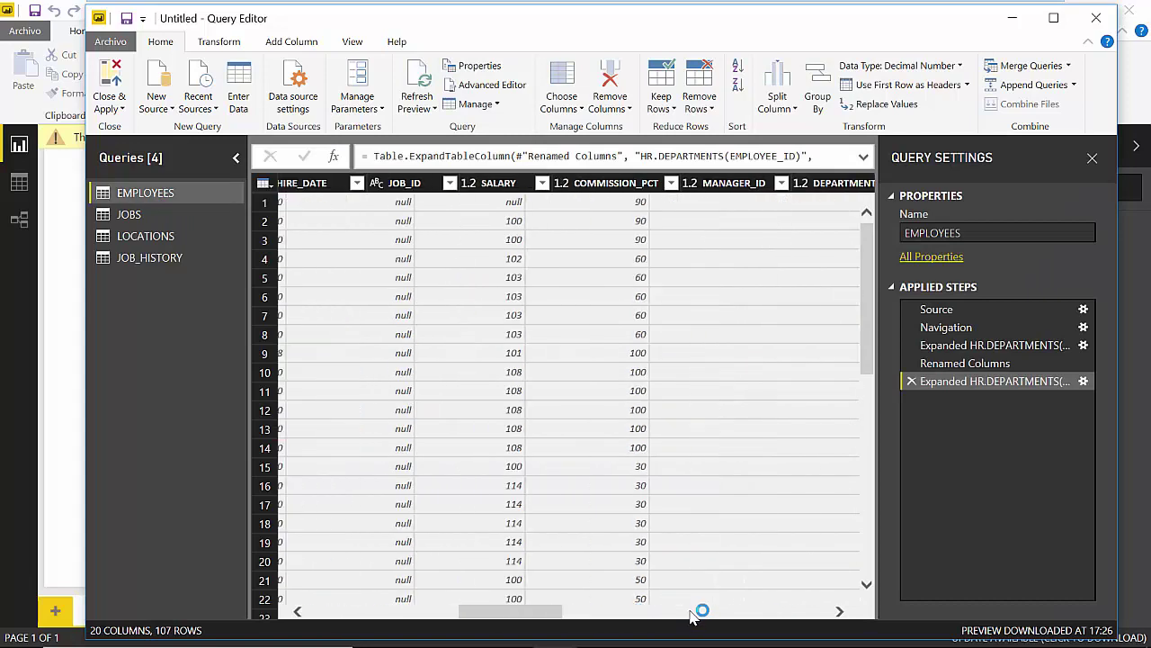
{"action": "left_click_drag", "start_coordinate": [693, 616], "coordinate": [223, 373]}
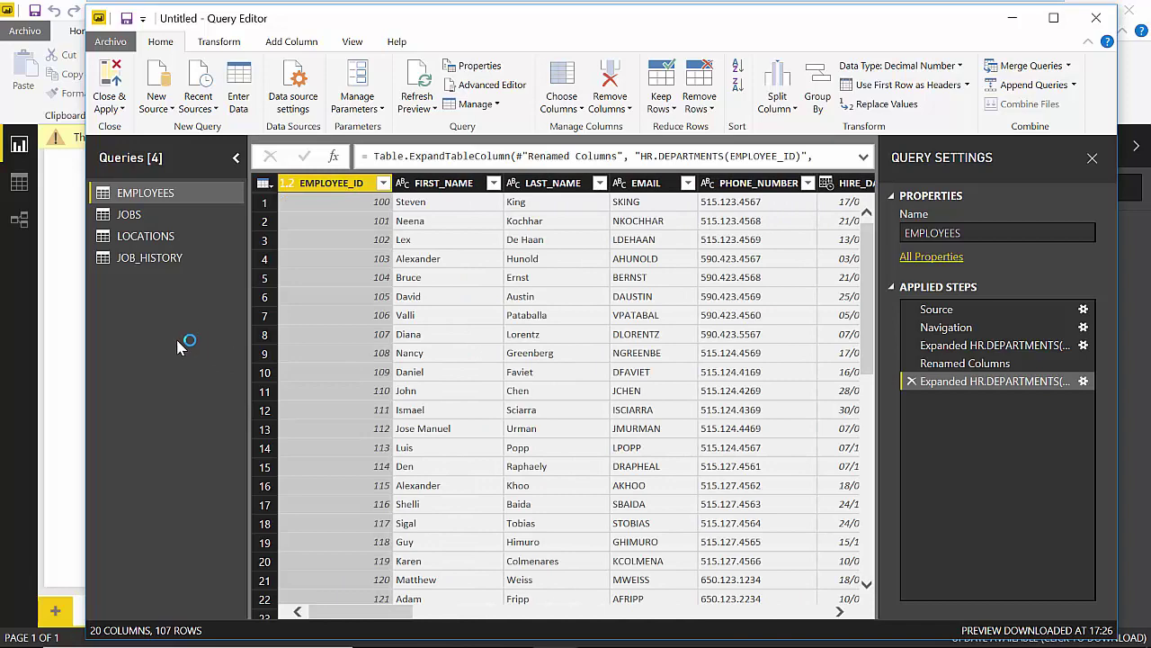
{"action": "left_click", "coordinate": [160, 238]}
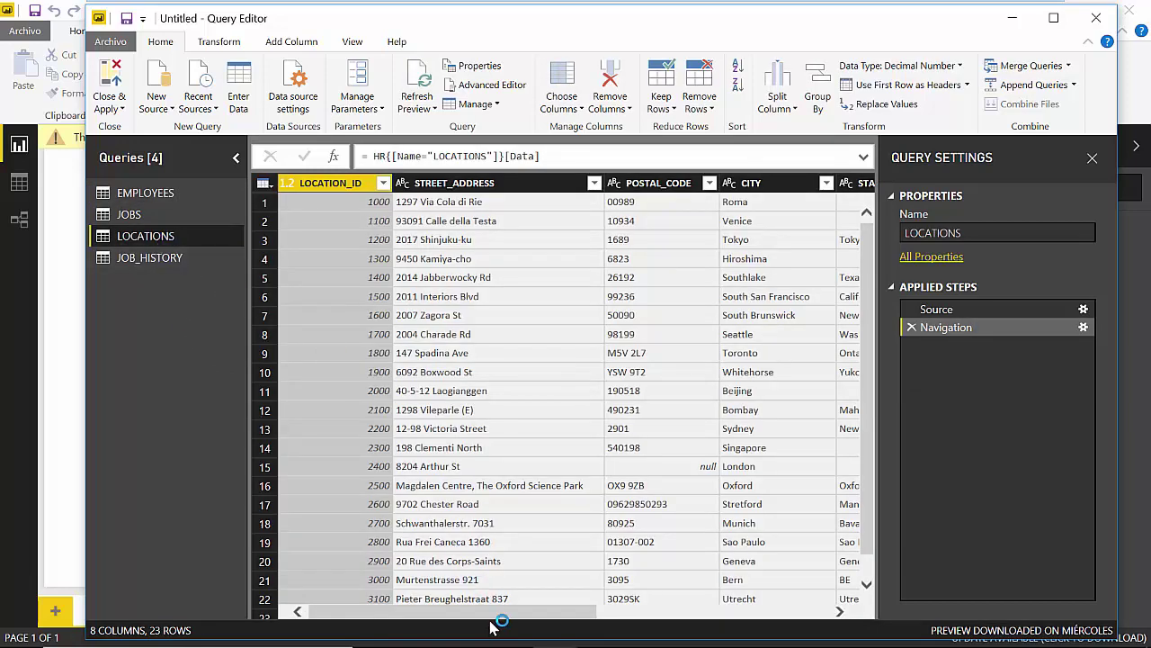
{"action": "mouse_move", "coordinate": [494, 612]}
{"action": "left_mouse_down"}
{"action": "mouse_move", "coordinate": [545, 609]}
{"action": "mouse_move", "coordinate": [479, 612]}
{"action": "left_mouse_up"}
{"action": "left_click", "coordinate": [486, 241]}
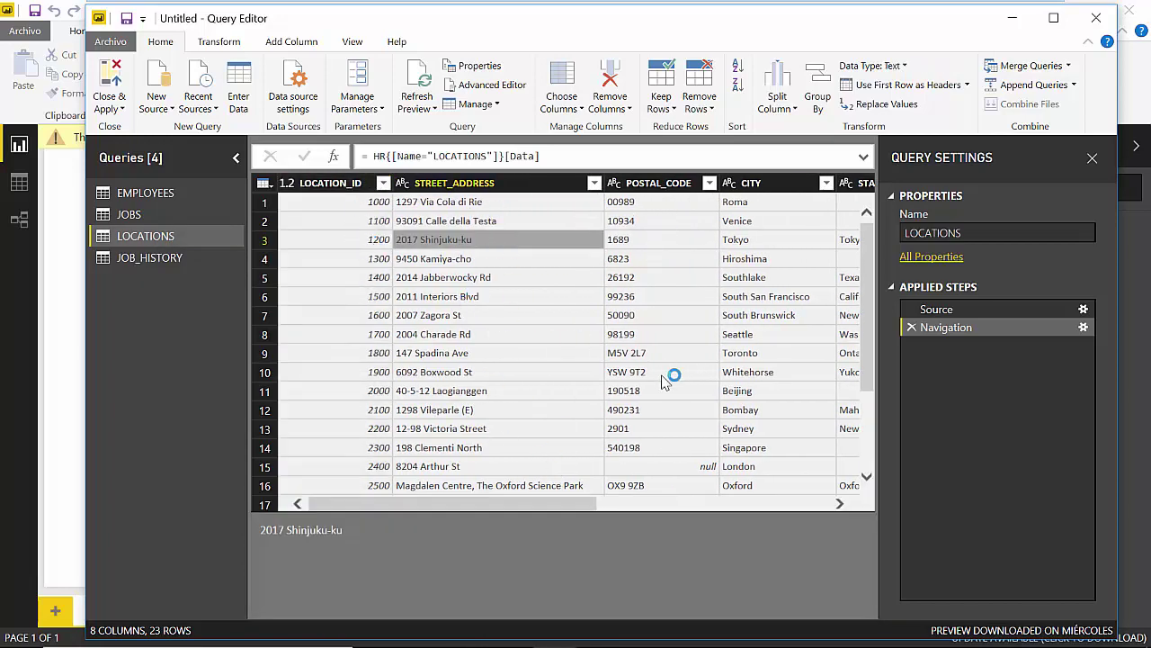
{"action": "left_click", "coordinate": [625, 506]}
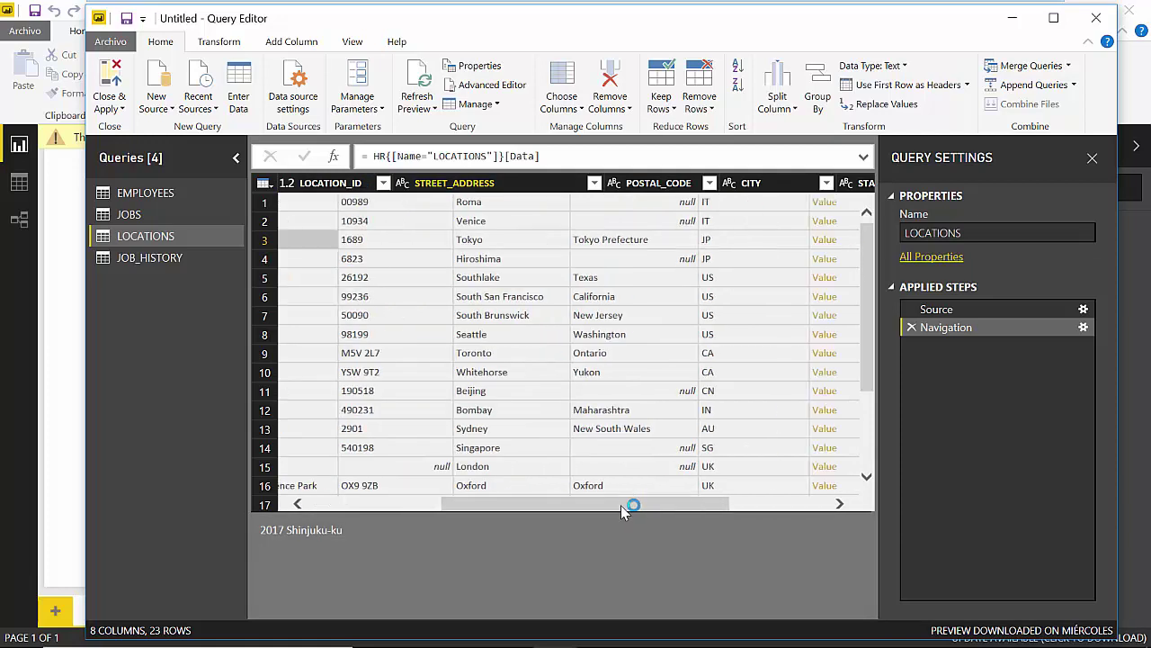
{"action": "left_click", "coordinate": [602, 506]}
{"action": "left_click_drag", "start_coordinate": [566, 506], "coordinate": [714, 507]}
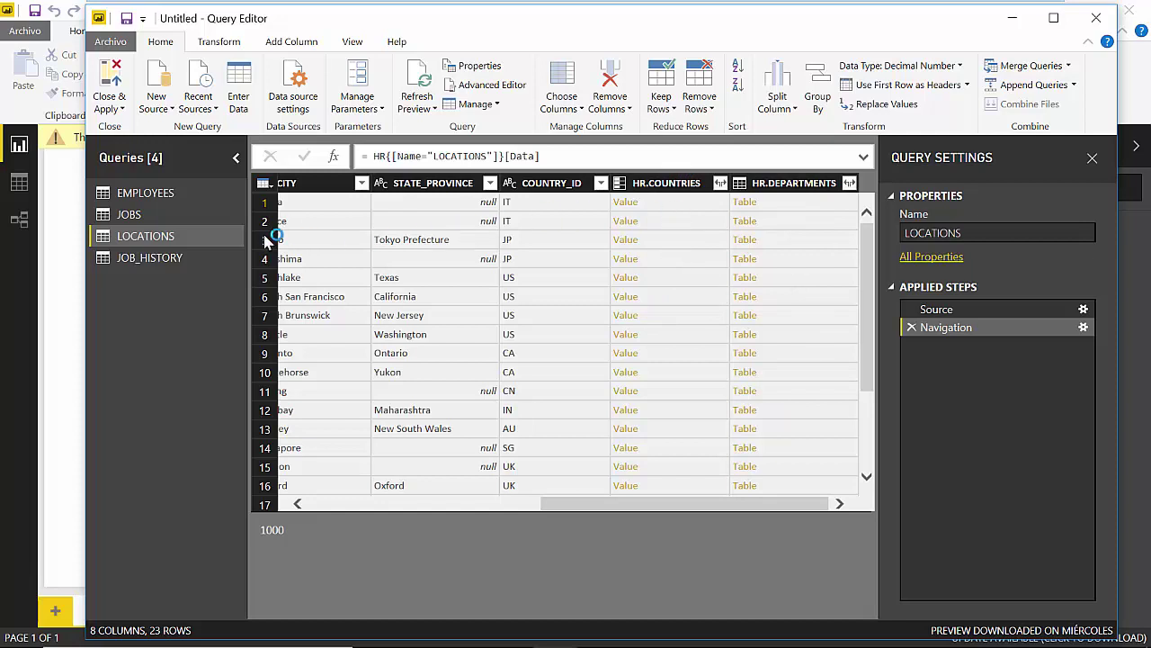
{"action": "left_click_drag", "start_coordinate": [141, 238], "coordinate": [137, 176]}
Expand HR.COUNTRIES in LOCATIONS with only COUNTRY_NAME, keeping the original column name as prefix, and check the country values
{"action": "left_click", "coordinate": [721, 183]}
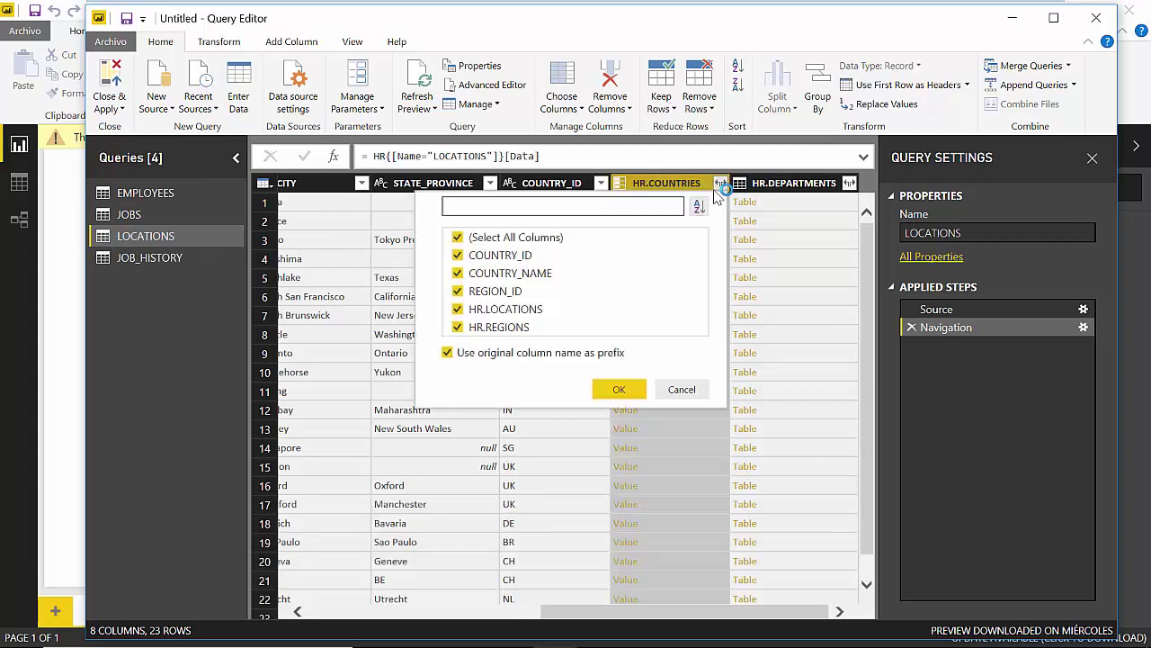
{"action": "left_click", "coordinate": [457, 236]}
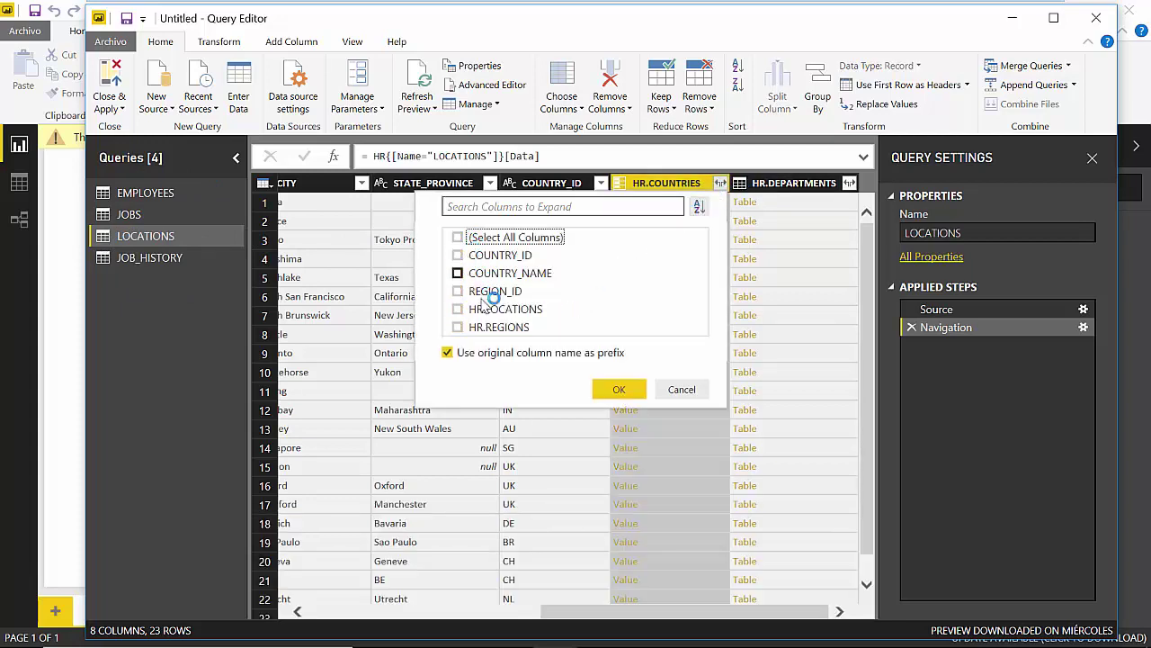
{"action": "left_click", "coordinate": [458, 273]}
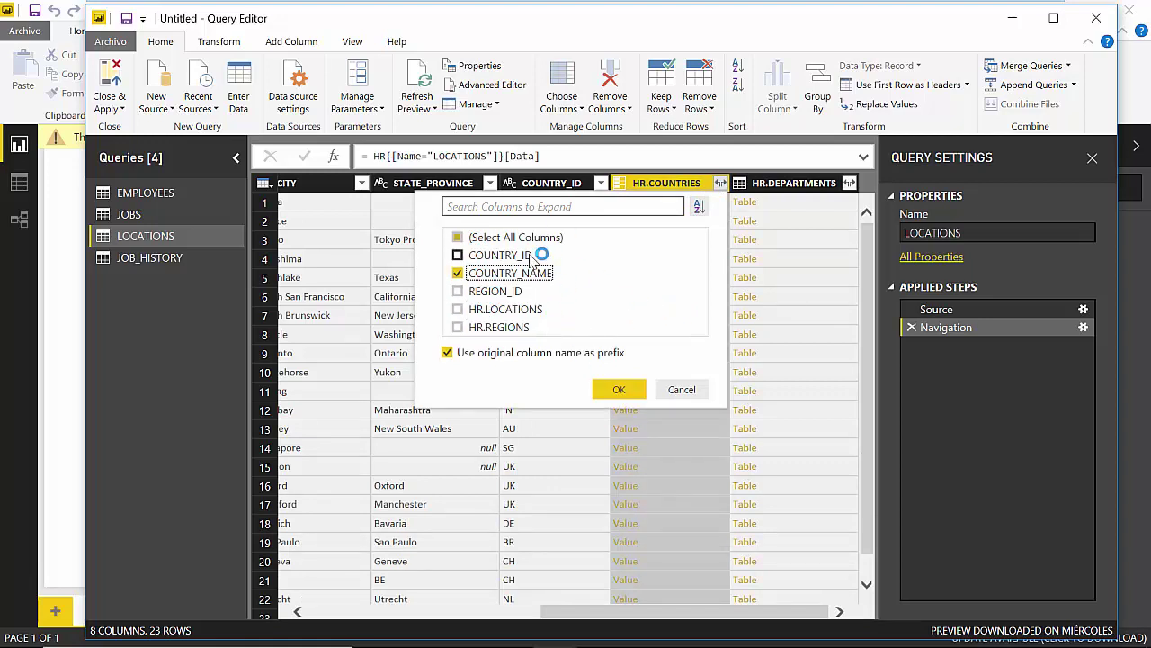
{"action": "left_click", "coordinate": [619, 388]}
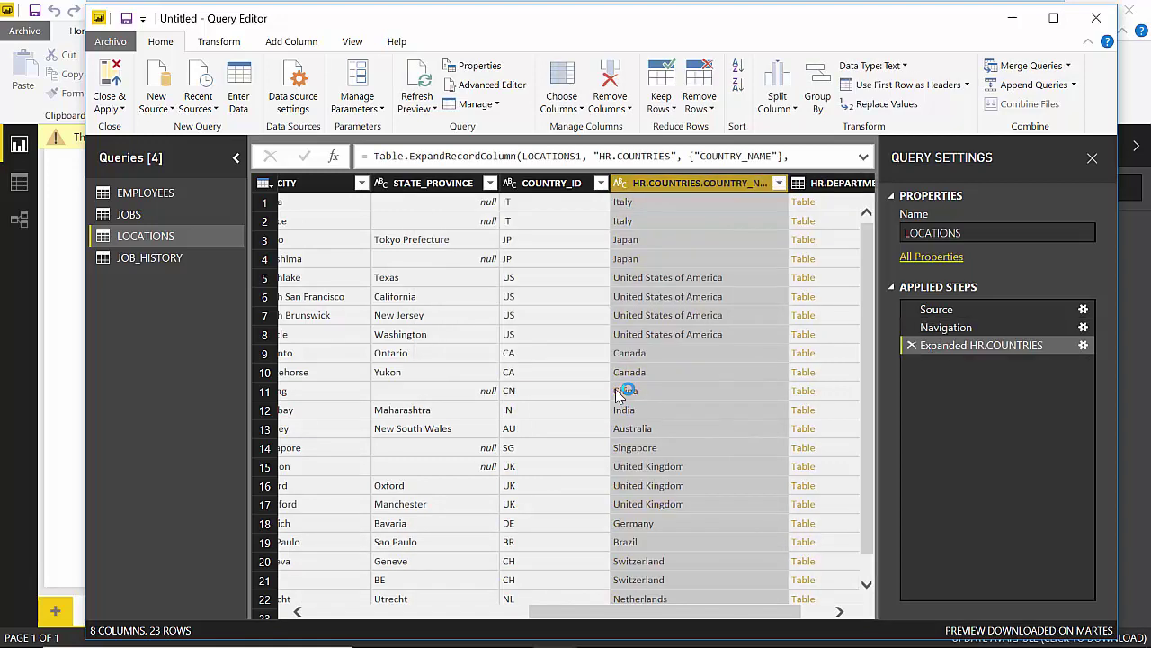
{"action": "left_click", "coordinate": [691, 275]}
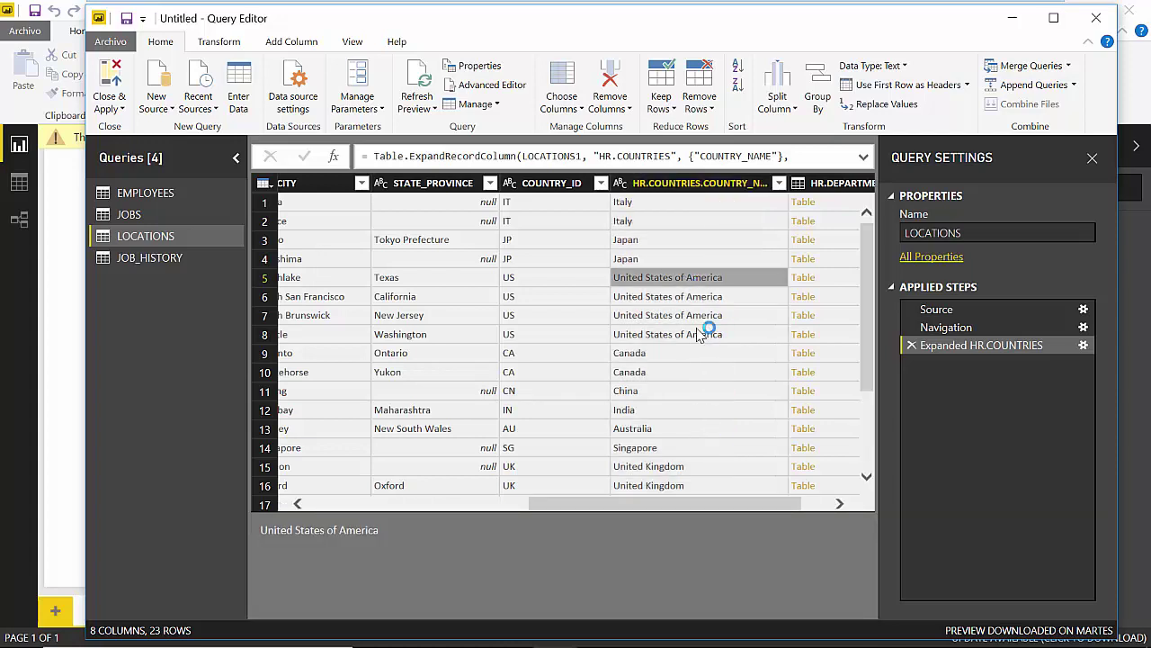
{"action": "left_click", "coordinate": [679, 299]}
{"action": "left_click", "coordinate": [659, 338]}
{"action": "left_click", "coordinate": [684, 446]}
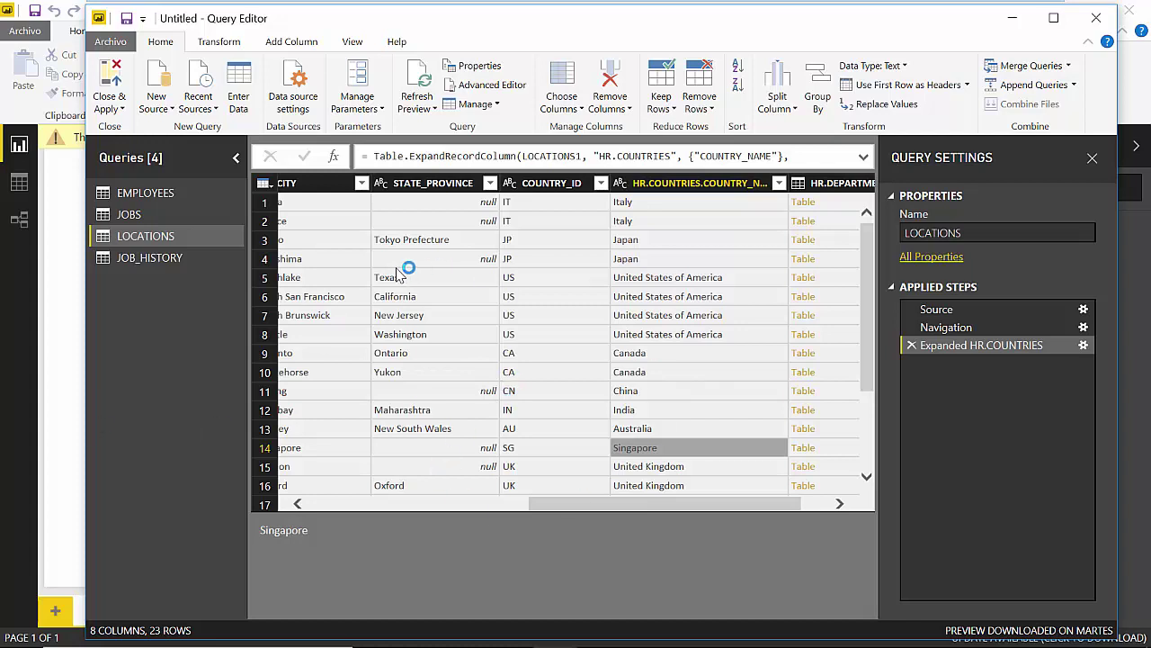
Close the Query Editor with the query changes applied and display the loaded tables in the data view
{"action": "left_click", "coordinate": [109, 104]}
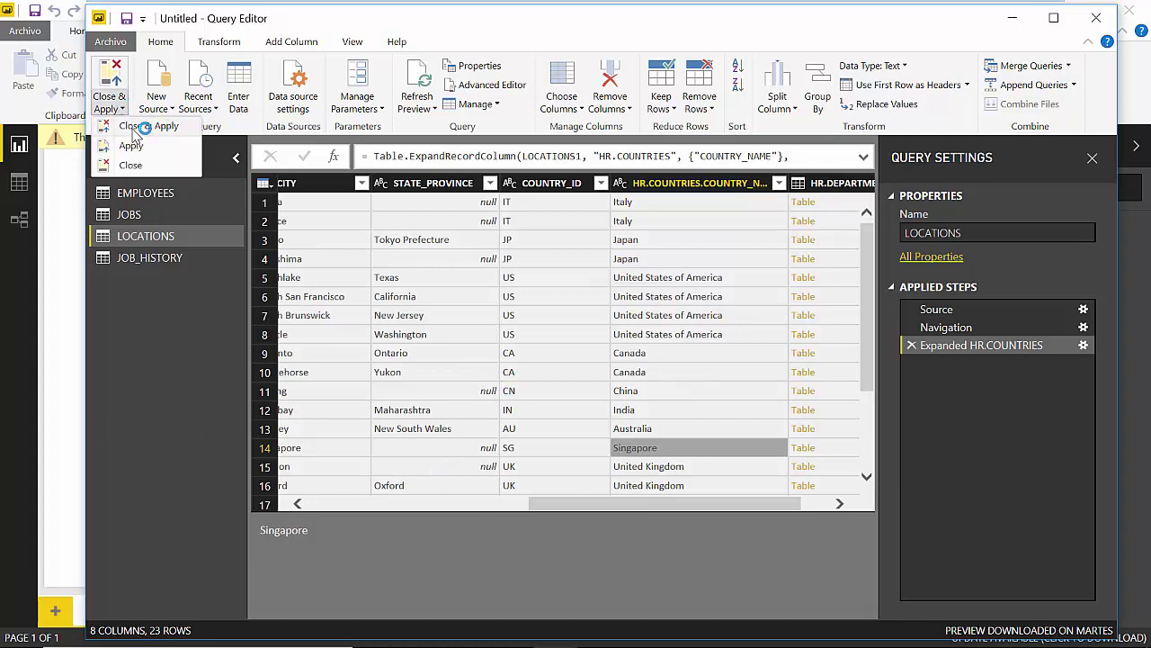
{"action": "left_click", "coordinate": [130, 164]}
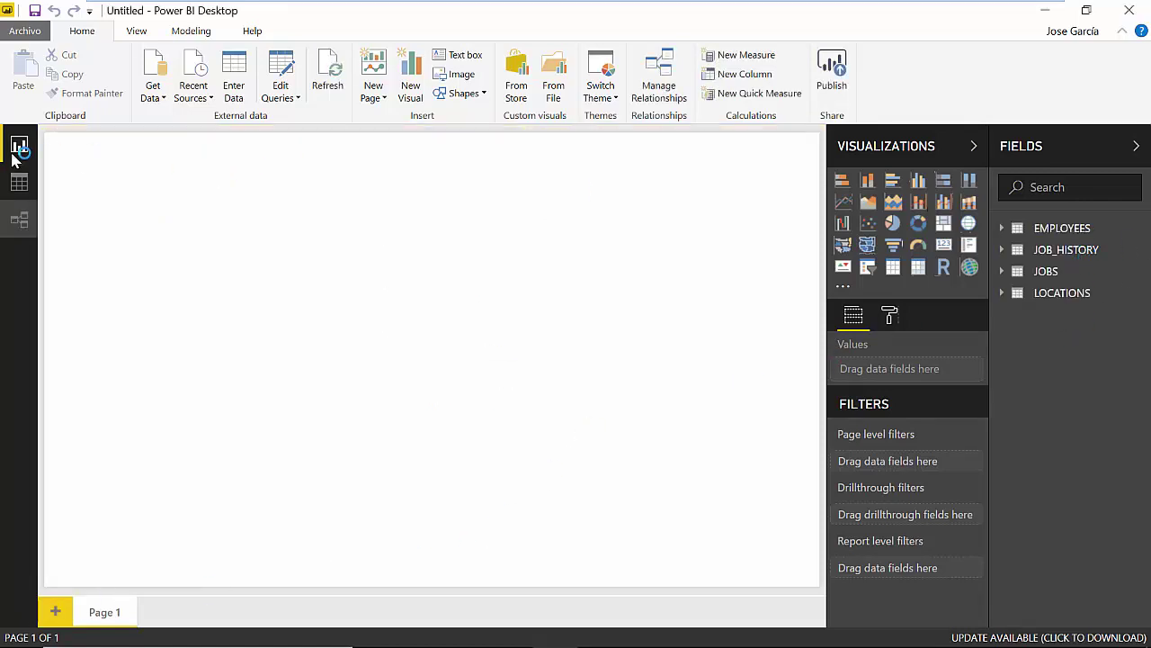
{"action": "left_click", "coordinate": [25, 184]}
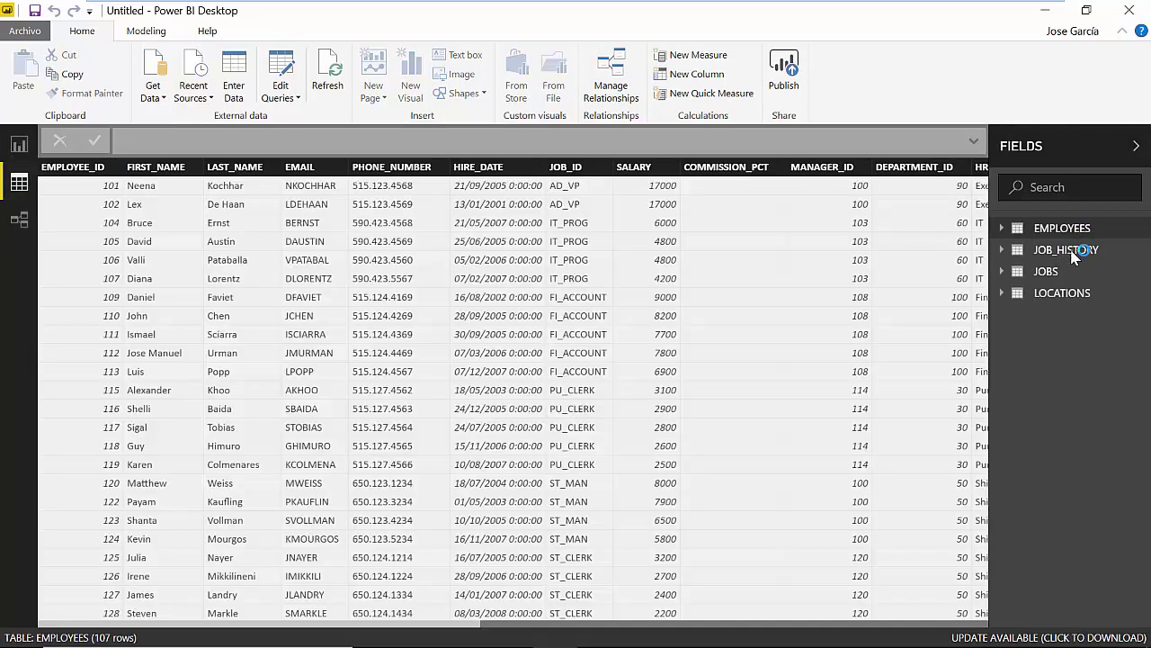
Examine the fields and rows of the loaded EMPLOYEES, JOB_HISTORY, JOBS and LOCATIONS tables one after another
{"action": "left_click", "coordinate": [1066, 228]}
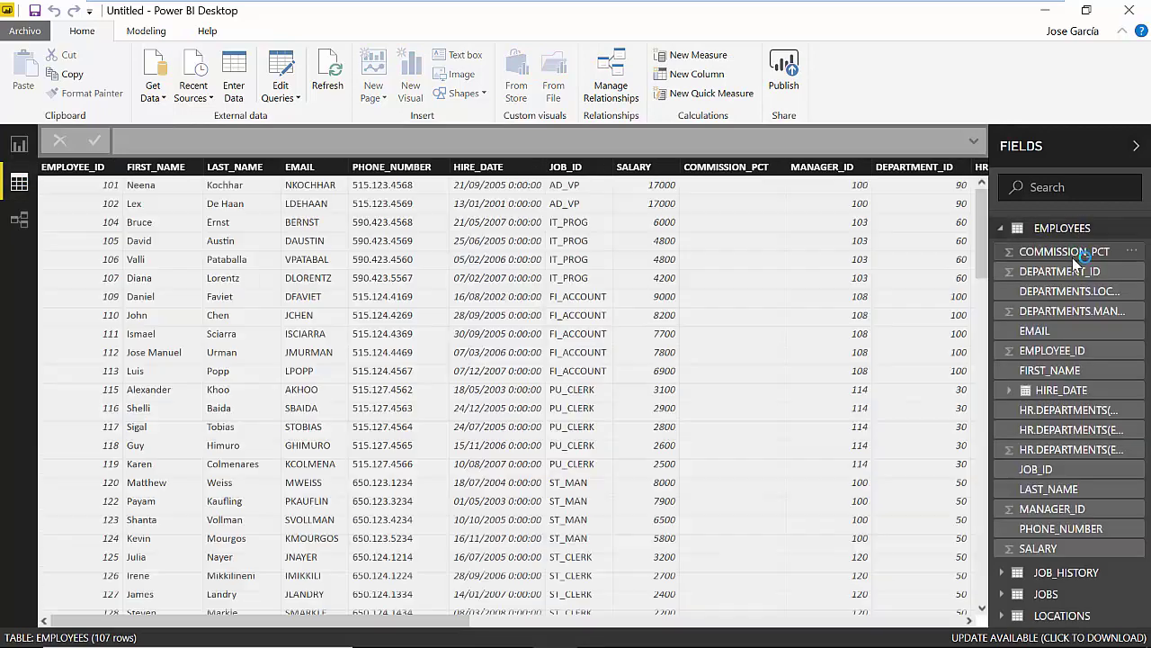
{"action": "left_click", "coordinate": [1071, 252]}
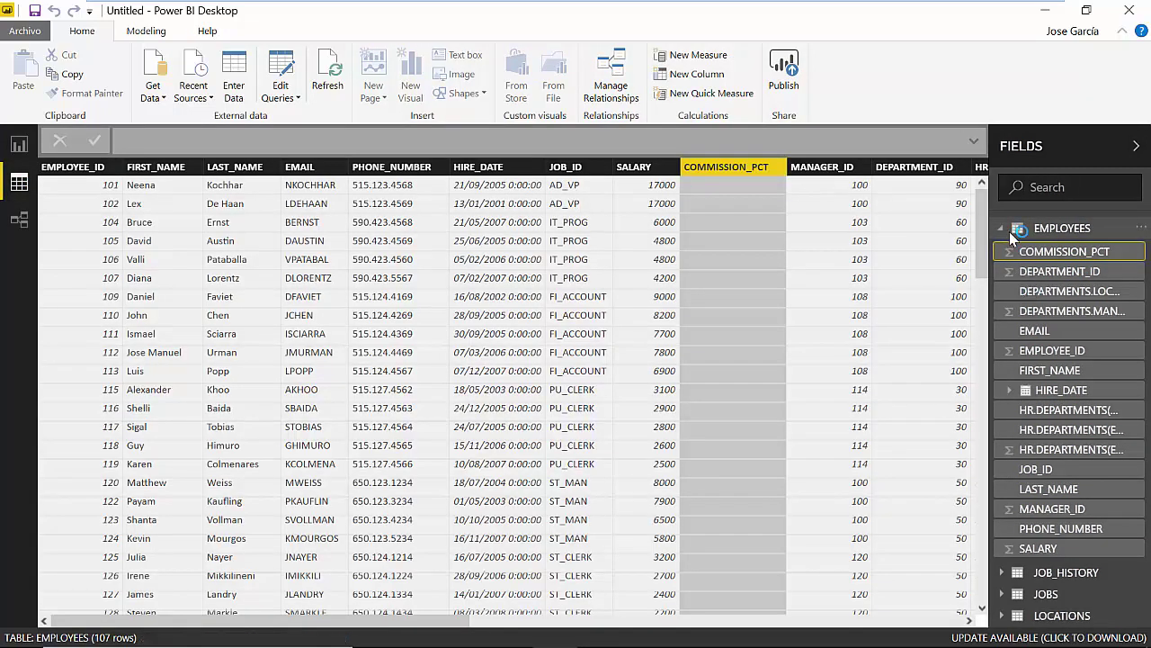
{"action": "left_click", "coordinate": [1006, 229]}
{"action": "left_click", "coordinate": [1057, 251]}
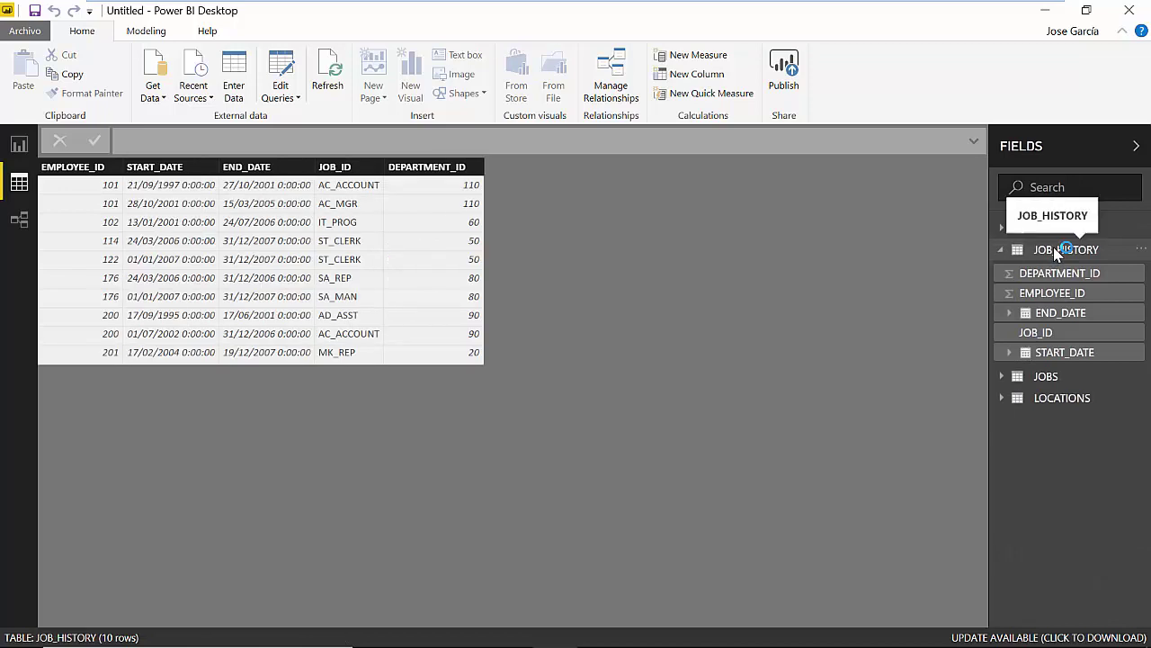
{"action": "left_click", "coordinate": [1001, 249]}
{"action": "left_click", "coordinate": [1048, 272]}
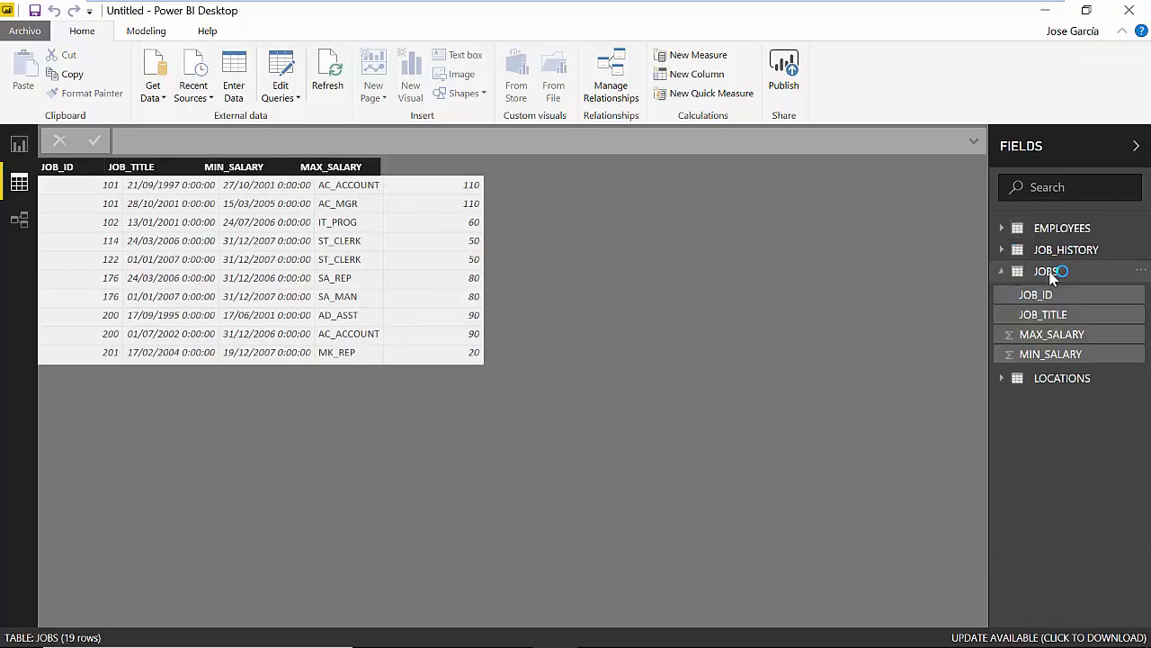
{"action": "left_click", "coordinate": [1064, 317]}
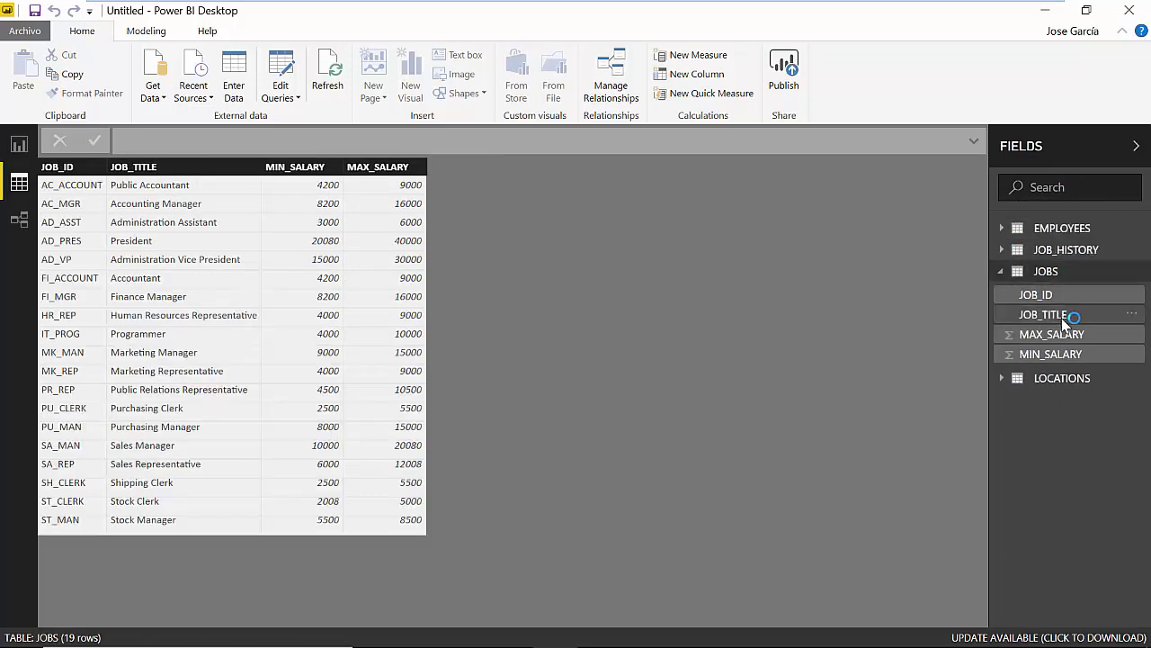
{"action": "left_click", "coordinate": [1062, 375]}
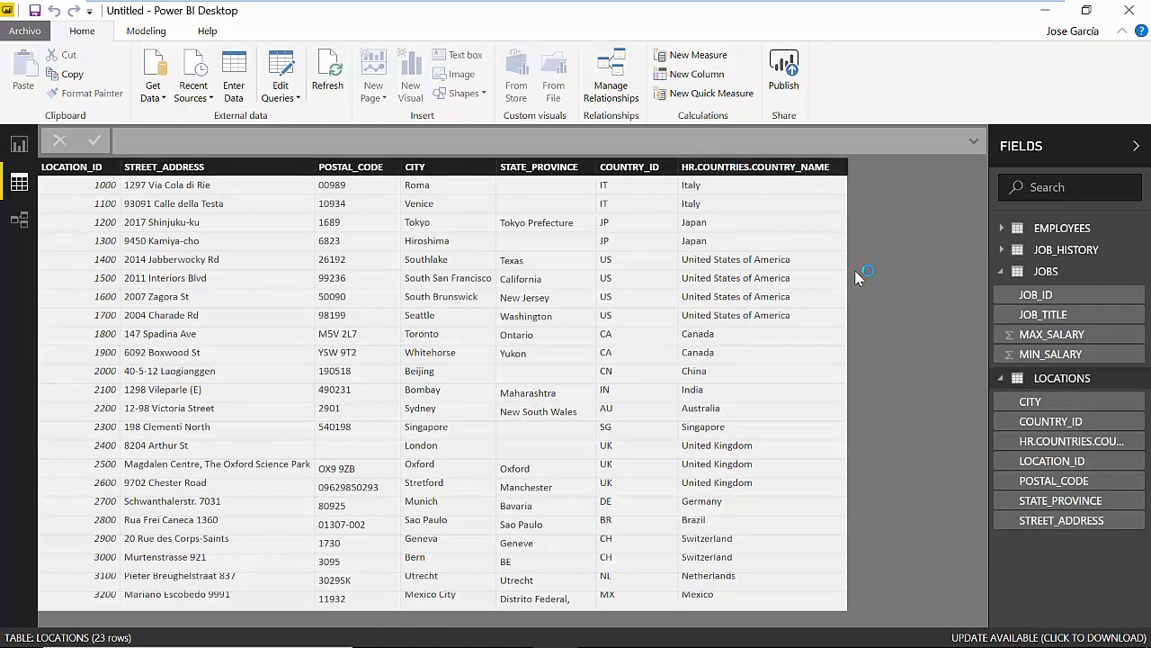
{"action": "left_click", "coordinate": [1002, 379]}
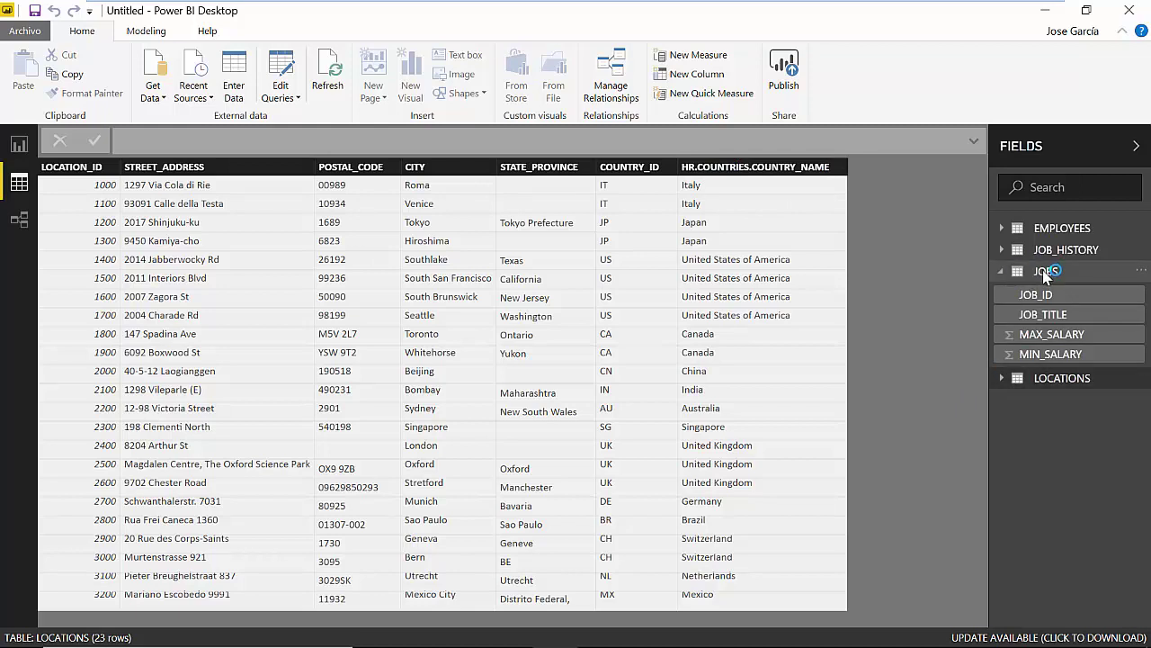
{"action": "left_click", "coordinate": [1046, 274]}
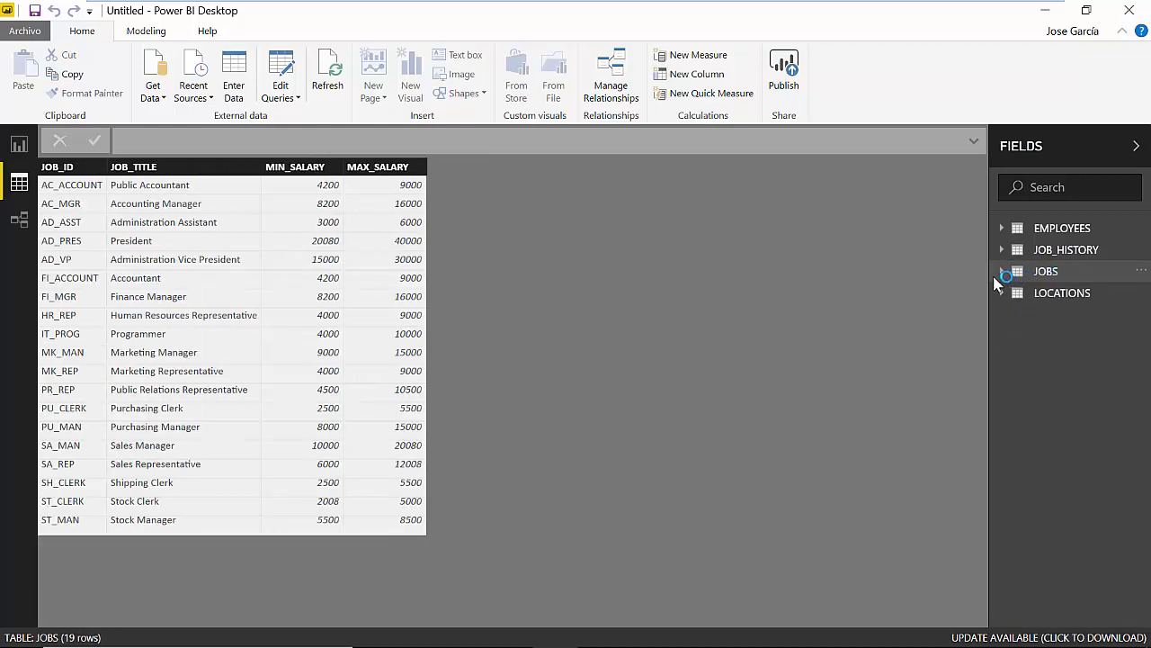
{"action": "left_click", "coordinate": [1044, 244]}
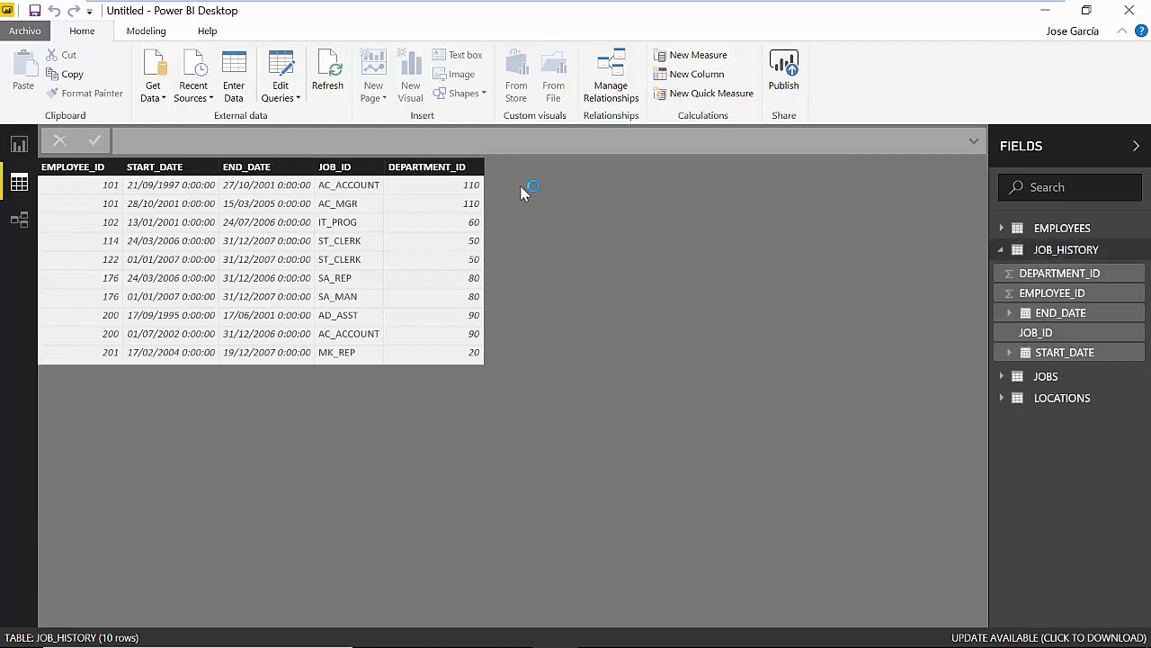
{"action": "left_click", "coordinate": [1004, 251]}
Examine the expanded department columns in EMPLOYEES, comparing HR.DEPARTMENTS(EMPLOYEE_ID) names and locations with DEPARTMENTS.MANAGER_ID and DEPARTMENTS.LOCATION_ID down the rows
{"action": "left_click", "coordinate": [1065, 227]}
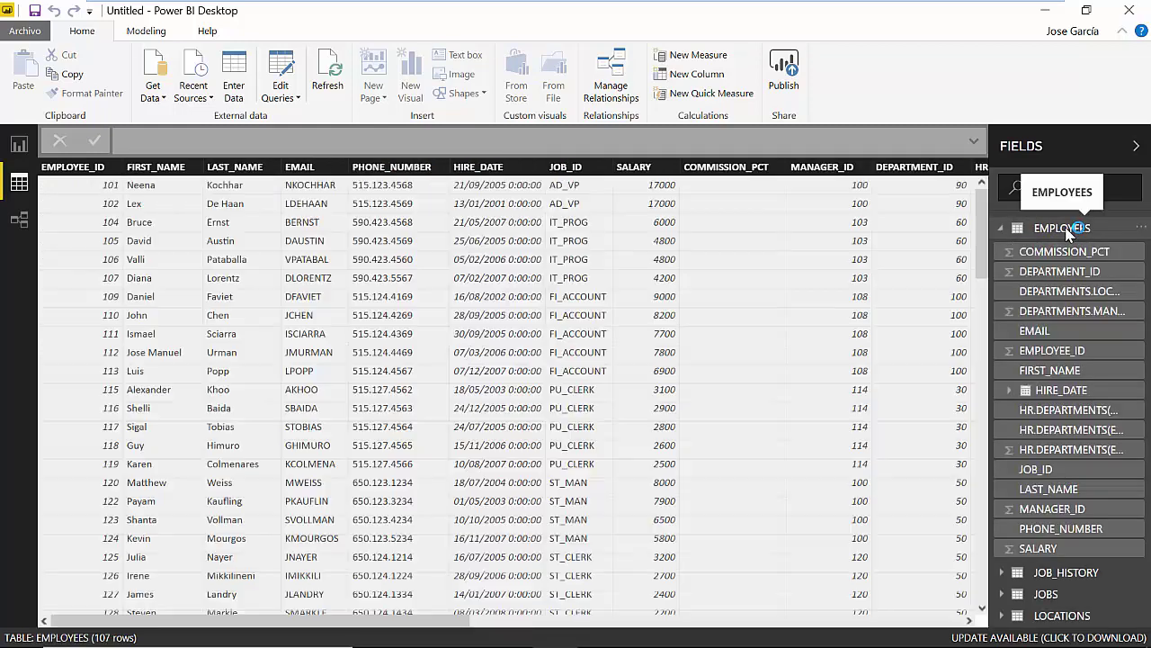
{"action": "left_click", "coordinate": [904, 620]}
{"action": "left_click", "coordinate": [904, 621]}
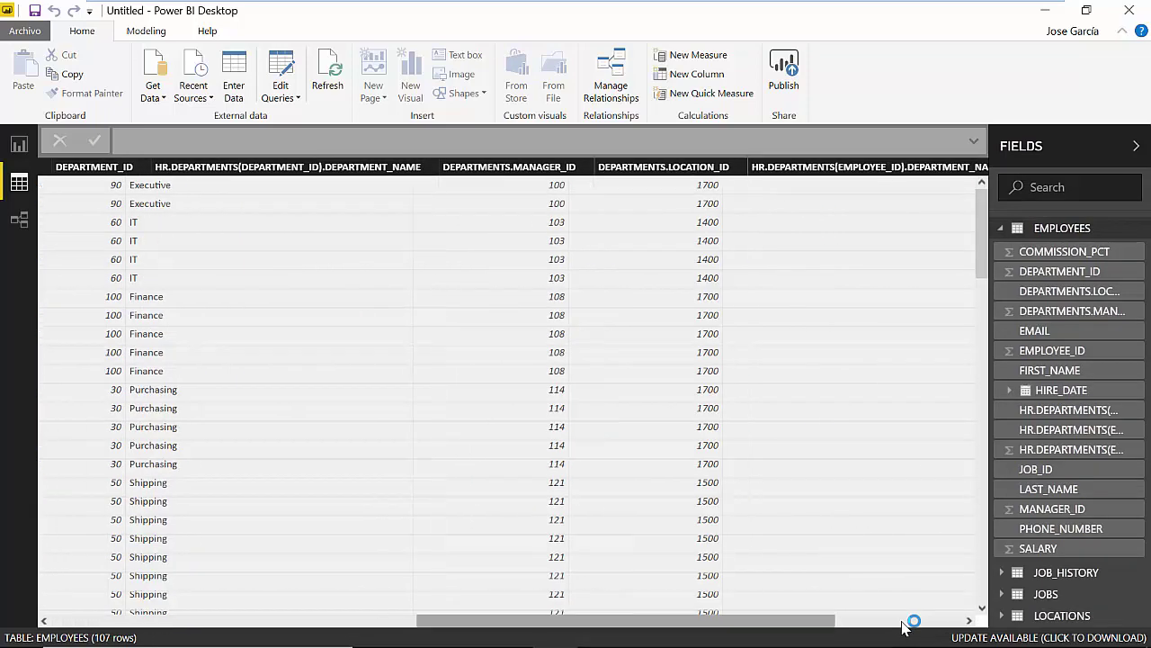
{"action": "left_click", "coordinate": [904, 621]}
{"action": "left_click", "coordinate": [967, 300]}
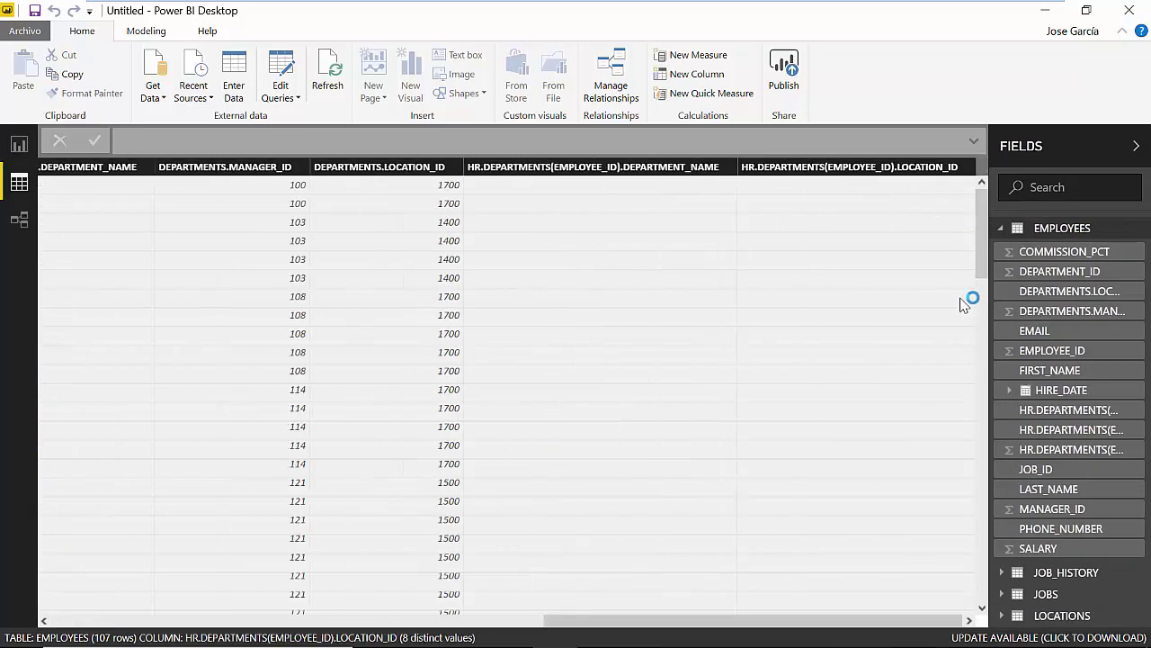
{"action": "scroll", "coordinate": [969, 312], "scroll_direction": "down", "scroll_amount": 15}
{"action": "scroll", "coordinate": [969, 312], "scroll_direction": "down", "scroll_amount": 5}
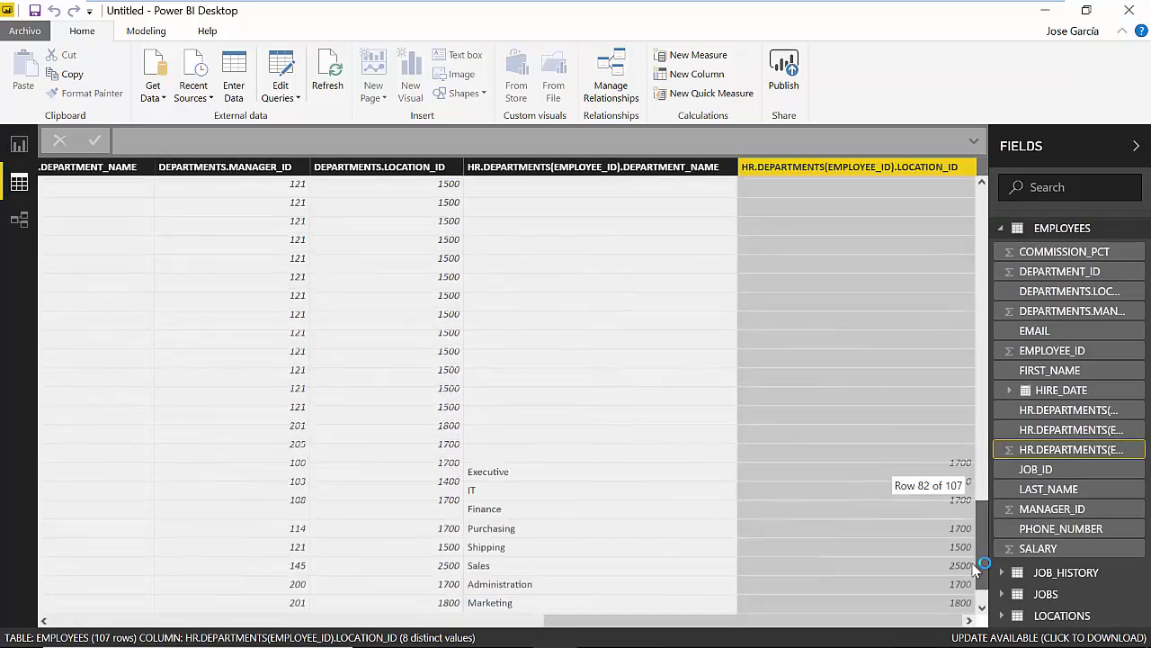
{"action": "left_click", "coordinate": [551, 463]}
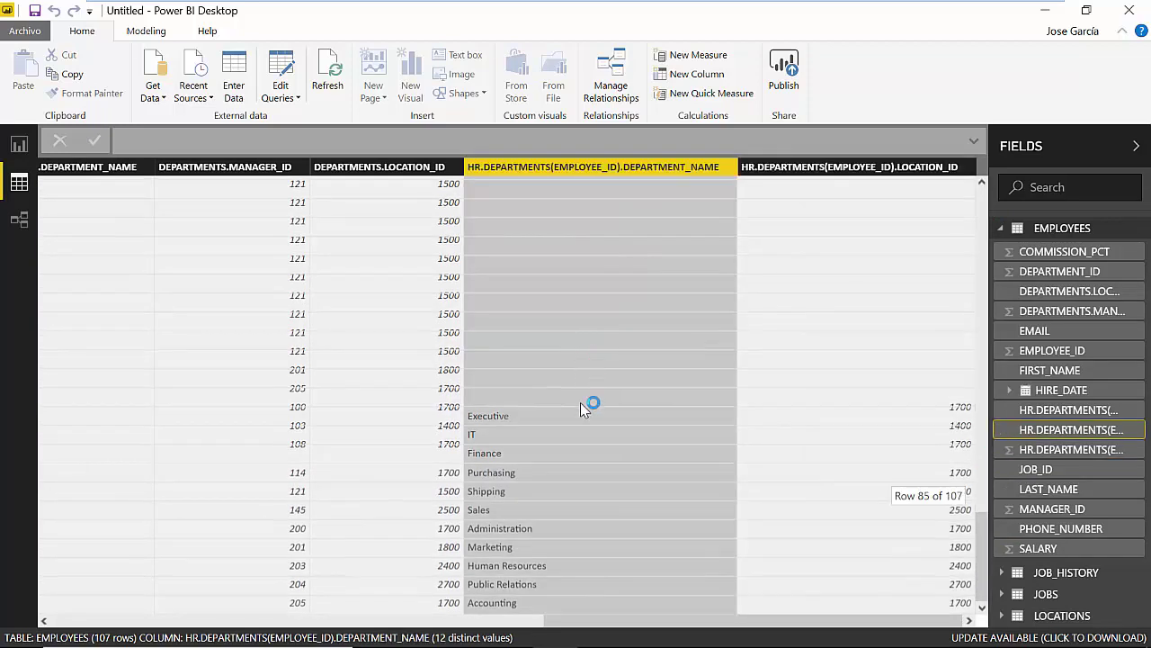
{"action": "scroll", "coordinate": [357, 278], "scroll_direction": "up", "scroll_amount": 20}
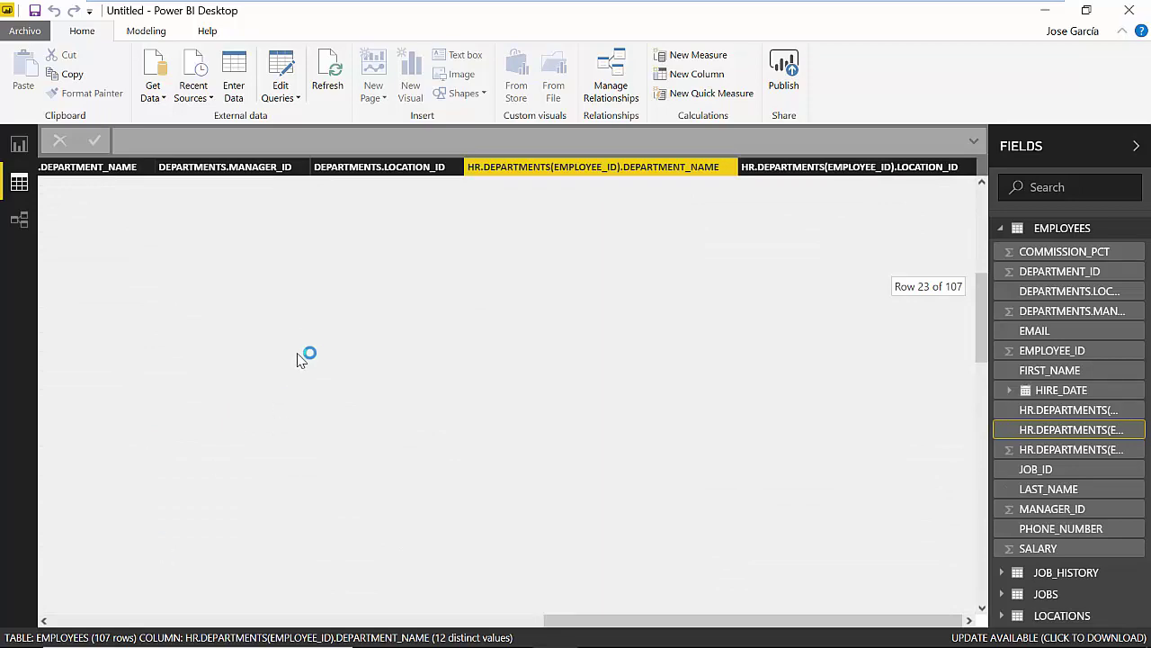
{"action": "left_click", "coordinate": [246, 360]}
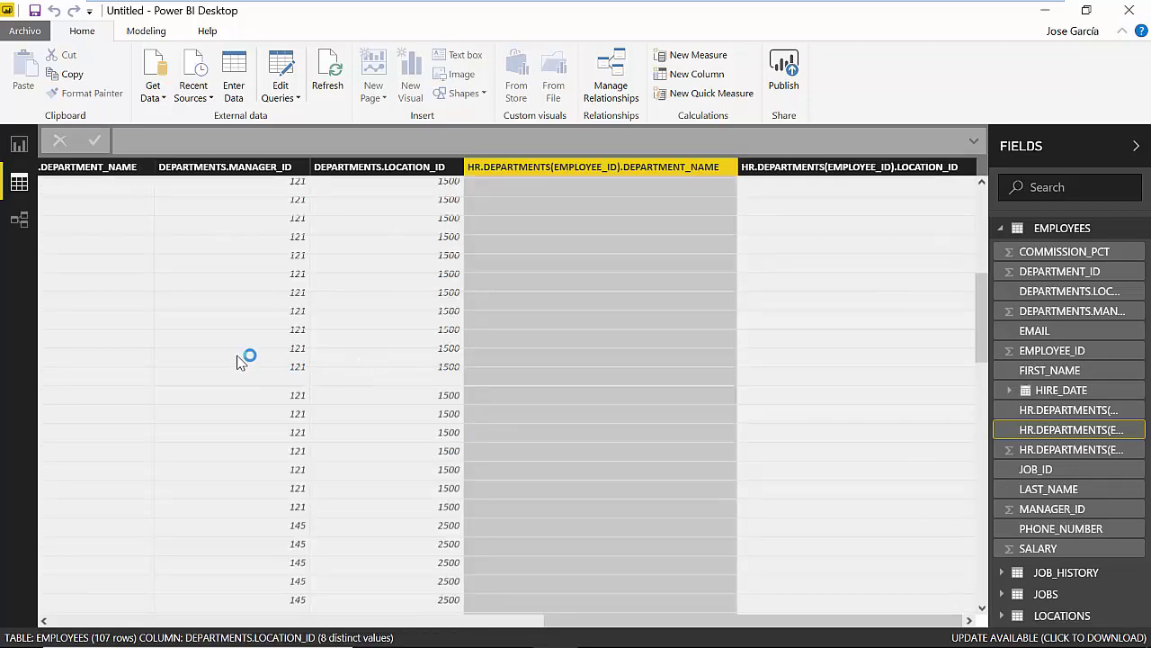
Start a new Oracle database connection to localhost in Import mode, with the advanced options expanded for entering an SQL statement
{"action": "left_click_drag", "start_coordinate": [617, 621], "coordinate": [46, 623]}
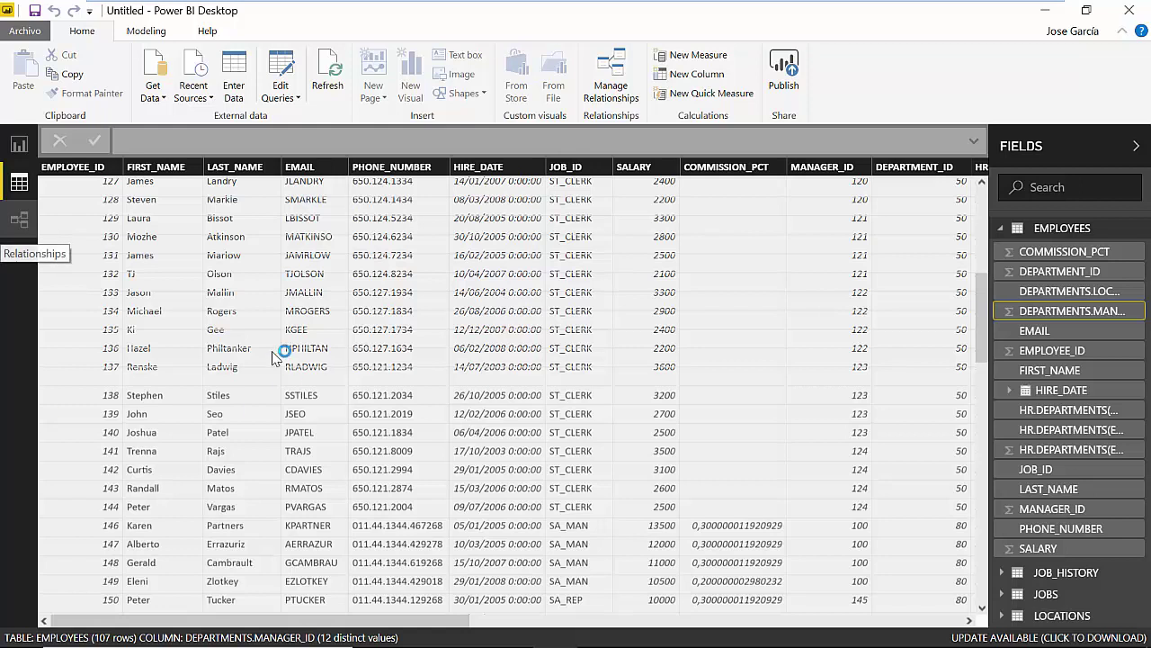
{"action": "left_click", "coordinate": [161, 99]}
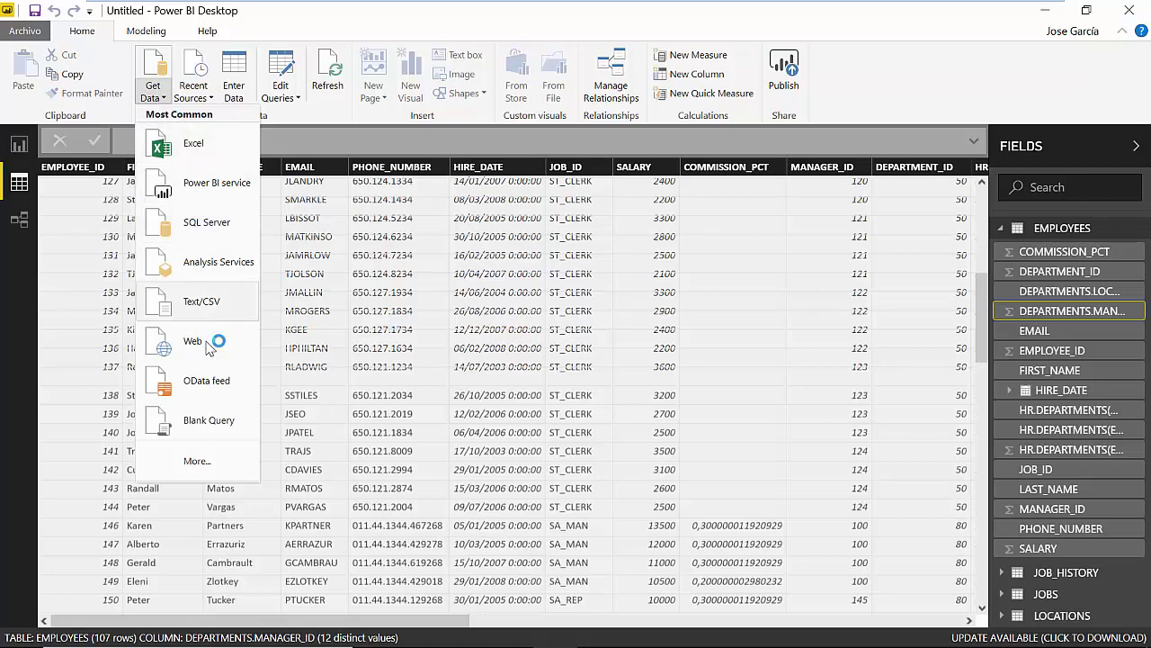
{"action": "left_click", "coordinate": [216, 463]}
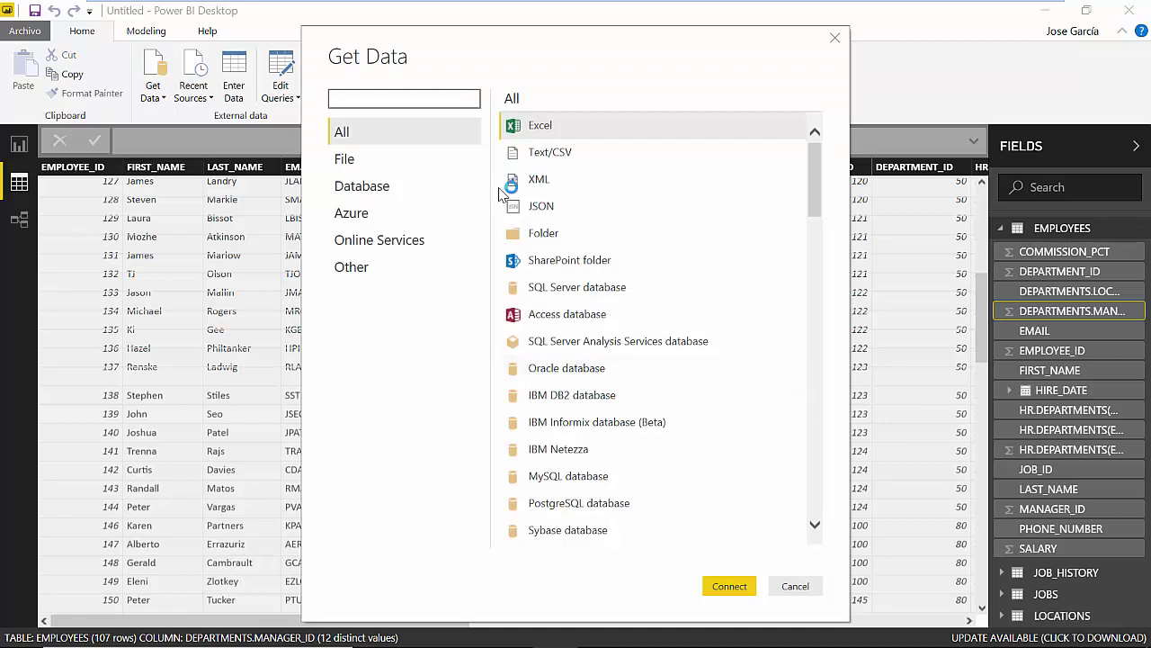
{"action": "left_click", "coordinate": [387, 186]}
{"action": "key", "text": "Escape"}
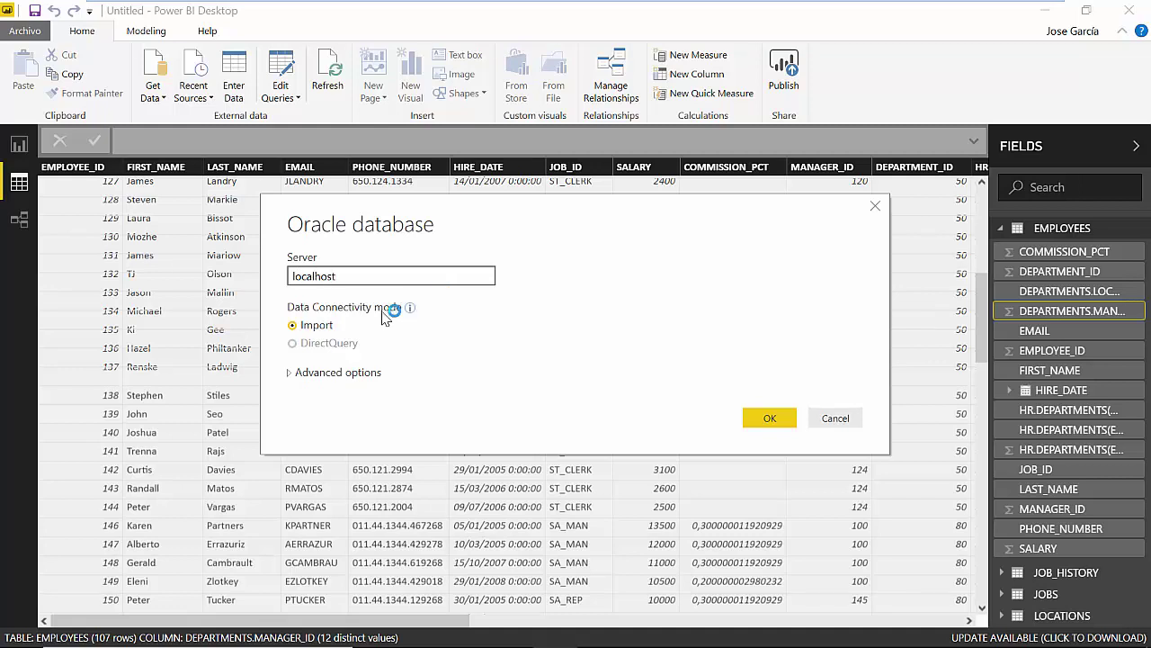
{"action": "left_click_drag", "start_coordinate": [533, 192], "coordinate": [507, 57]}
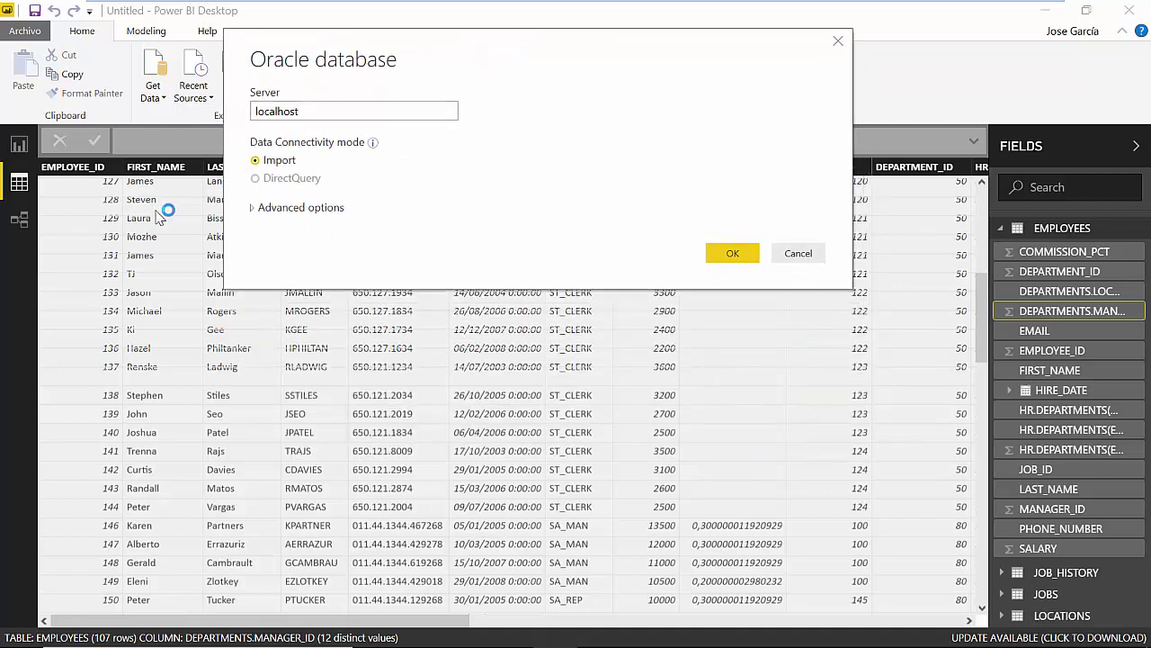
{"action": "left_click", "coordinate": [255, 207]}
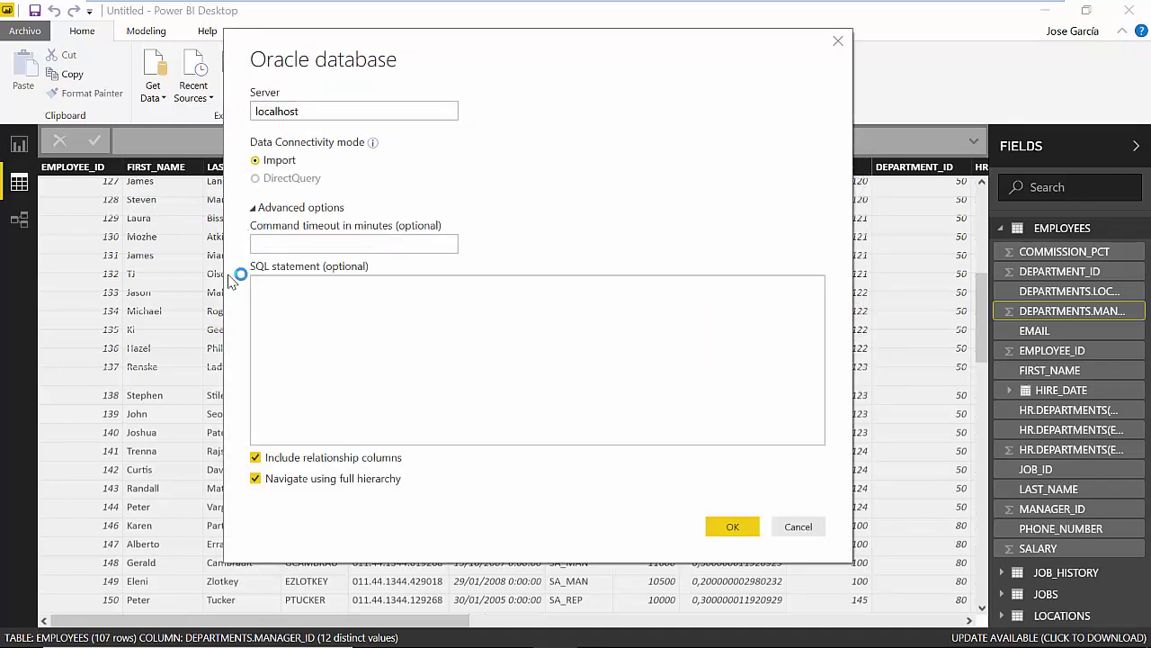
{"action": "left_click", "coordinate": [369, 297]}
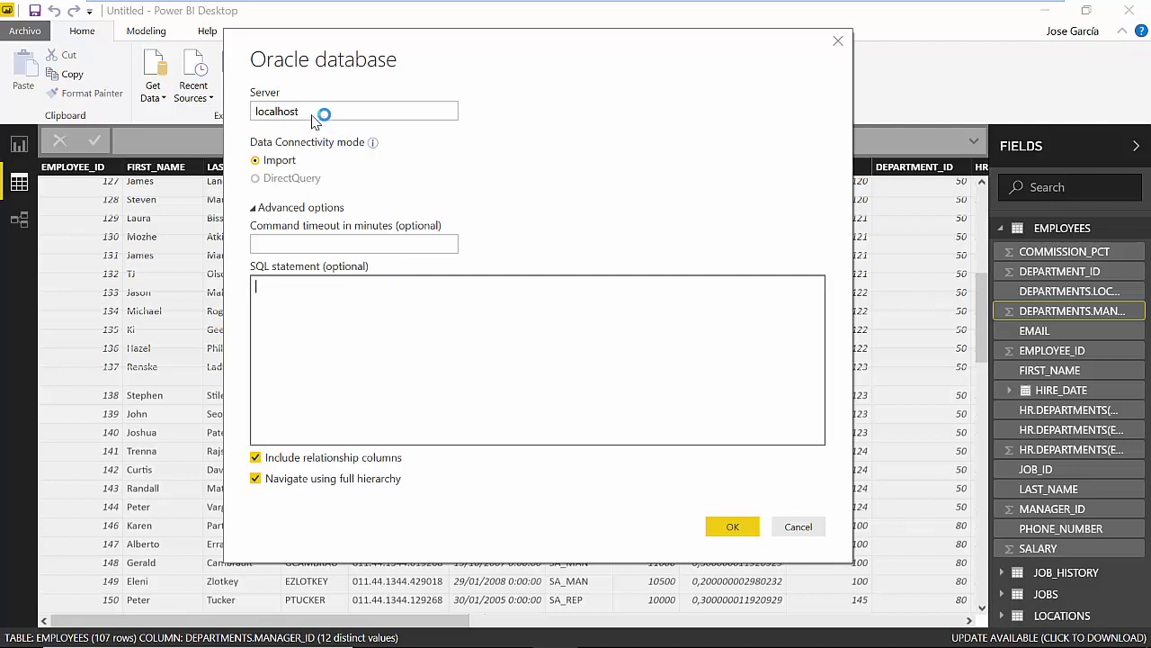
{"action": "left_click_drag", "start_coordinate": [313, 111], "coordinate": [247, 117]}
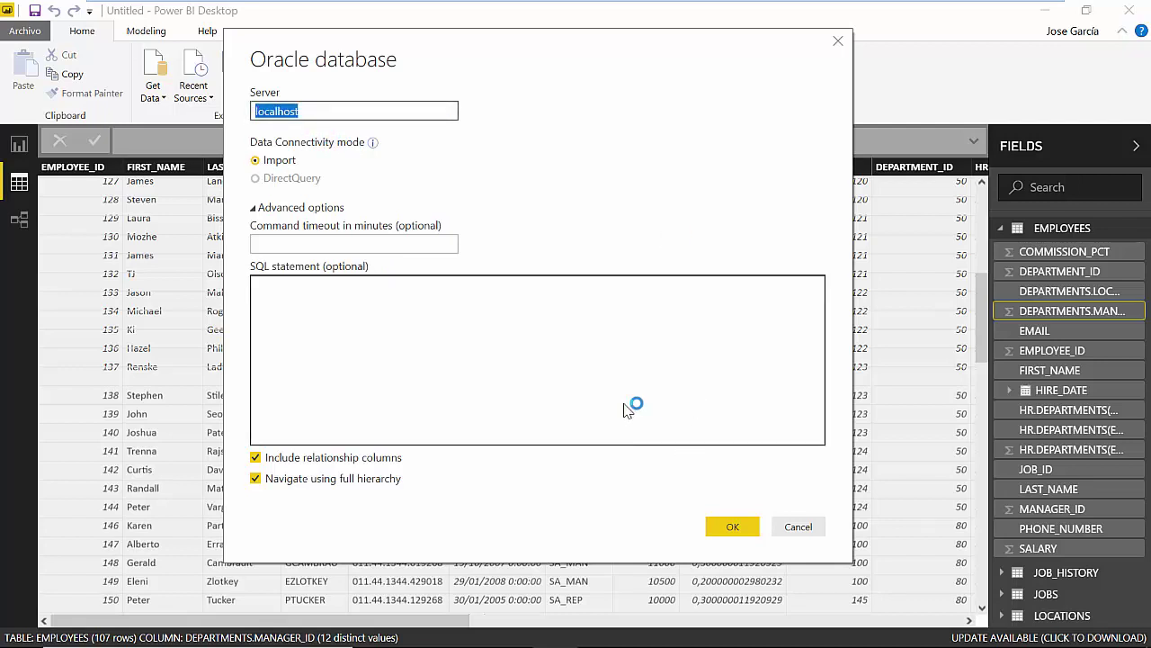
{"action": "left_click", "coordinate": [475, 309]}
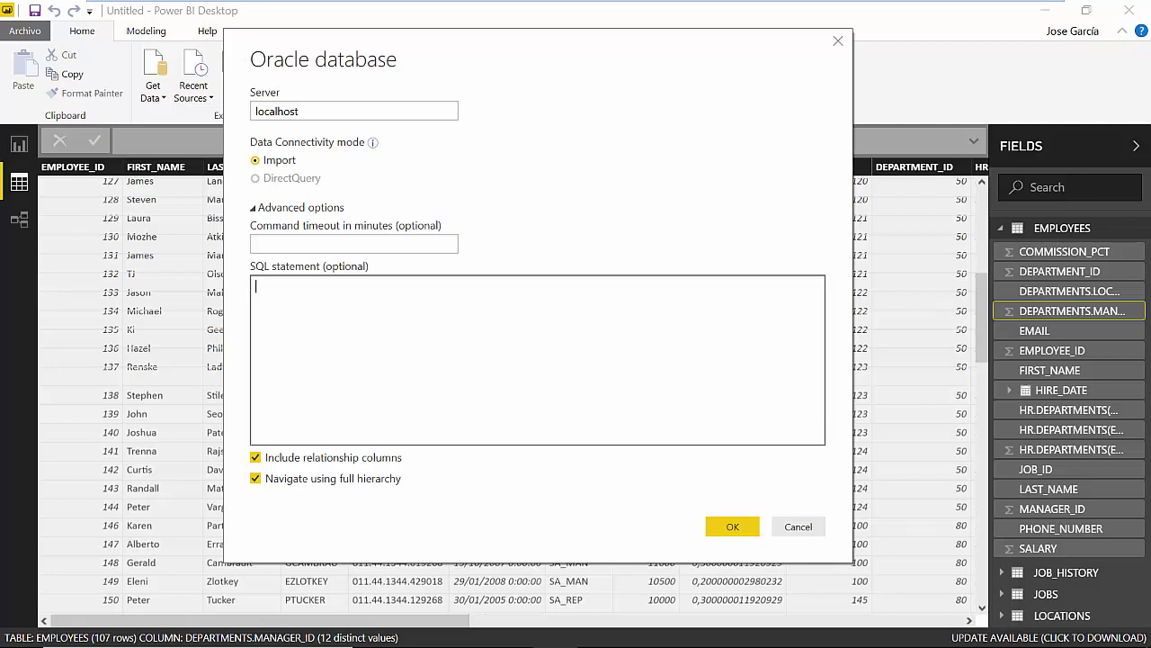
Switch to Oracle SQL Developer, list the tables of the EJEMPLO01 schema and bring up the Users worksheet
{"action": "key", "text": "alt+Tab"}
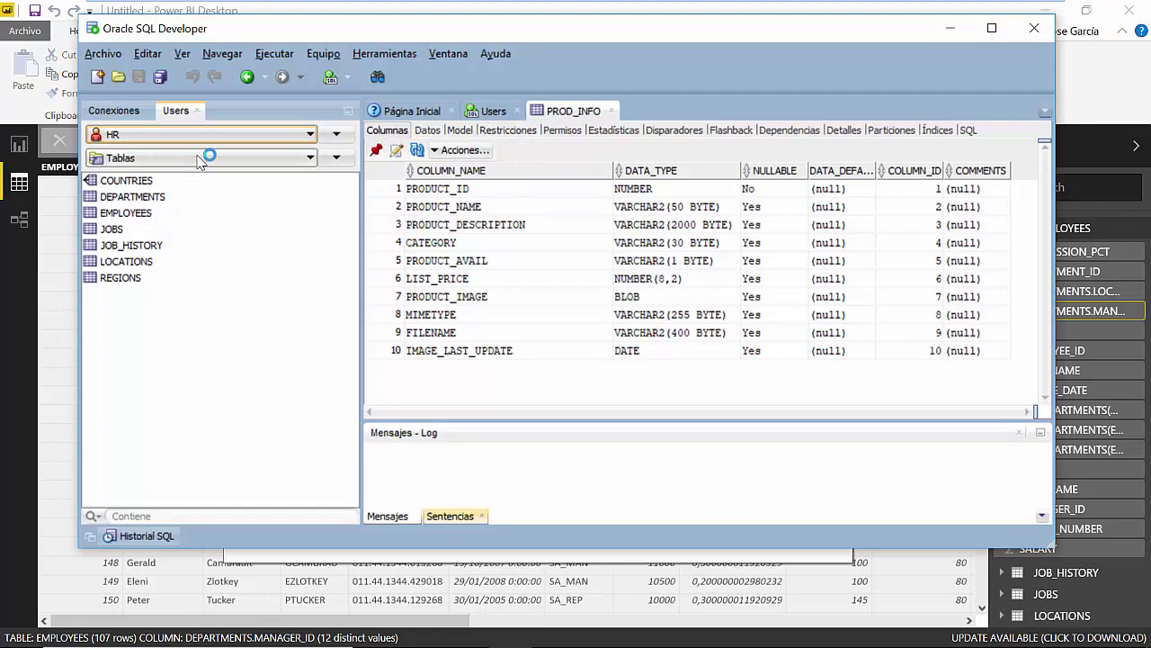
{"action": "left_click", "coordinate": [262, 136]}
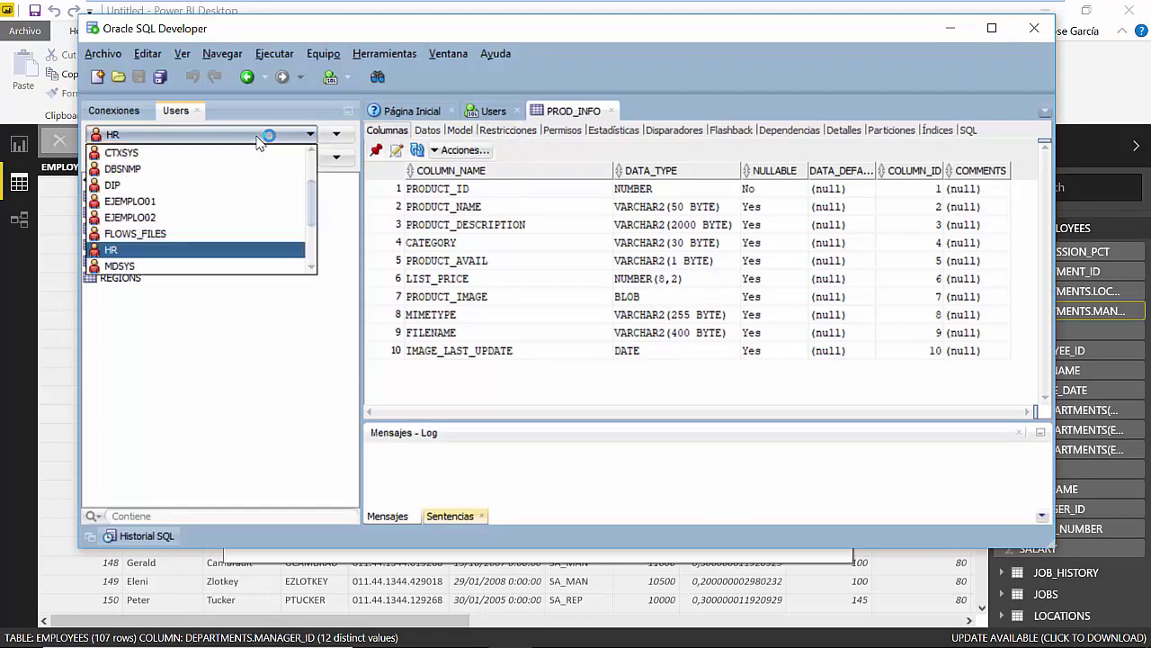
{"action": "left_click", "coordinate": [205, 210]}
{"action": "left_click", "coordinate": [493, 112]}
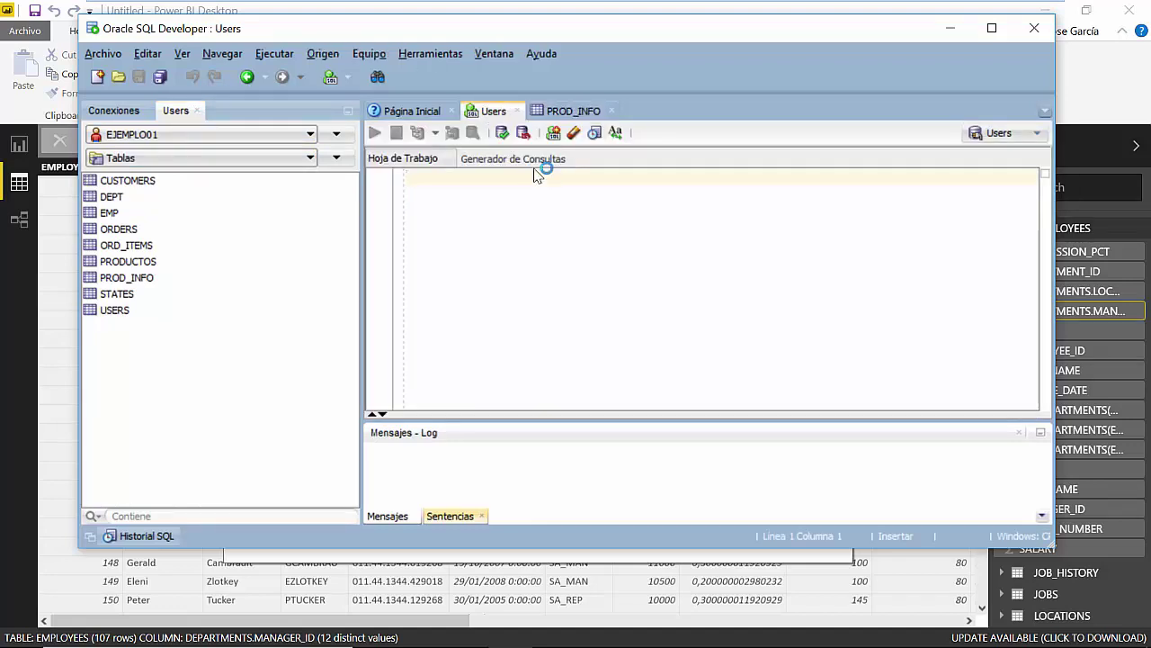
Write and run a semicolon-terminated query selecting all columns of EJEMPLO01's CUSTOMERS, ORDERS and ORD_ITEMS, joined on CUSTOMER_ID and ORDER_ID
{"action": "right_click", "coordinate": [600, 347]}
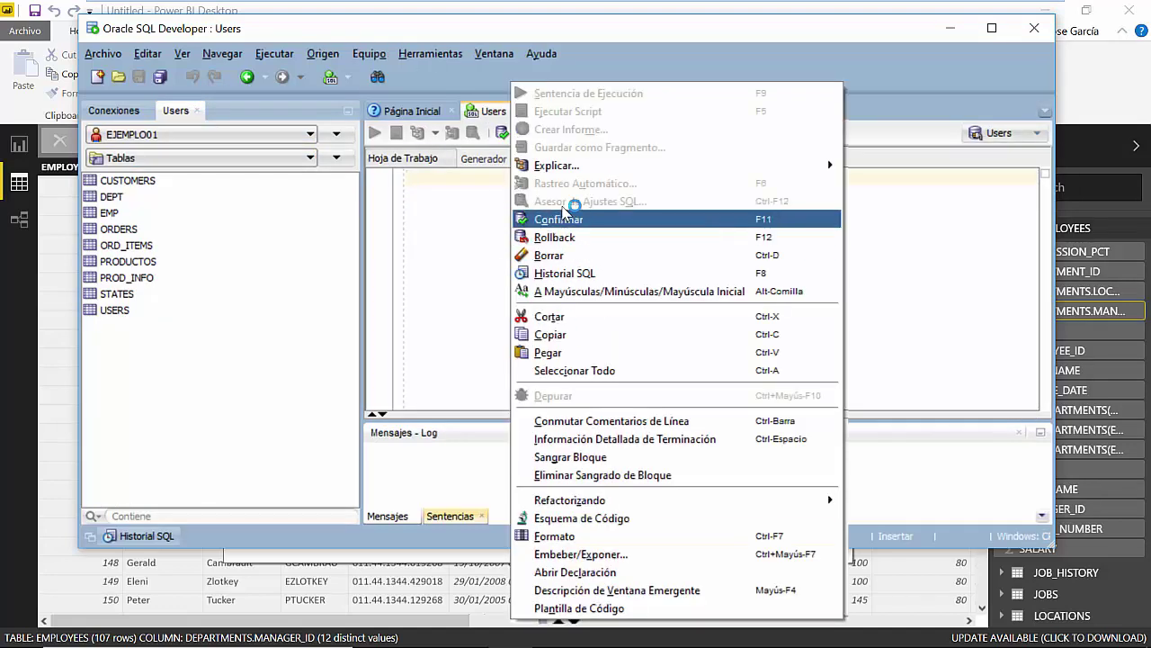
{"action": "left_click", "coordinate": [450, 186]}
{"action": "type", "text": "SELECT EJEMPLO01.CUSTOMERS.*, EJEMPLO01.ORDERS.*, EJEMPLO01.ORD_ITEMS.* FROM EJEMPLO01.CUSTOMERS, EJEMPLO01.ORDERS, EJEMPLO01.ORD_ITEMS WHERE EJEMPLO01.CUSTOMERS.CUSTOMER_ID = EJEMPLO01.ORDERS.CUSTOMER_ID AND EJEMPLO01.ORDERS.ORDER_ID = EJEMPLO01.ORD_ITEMS.ORDER_ID"}
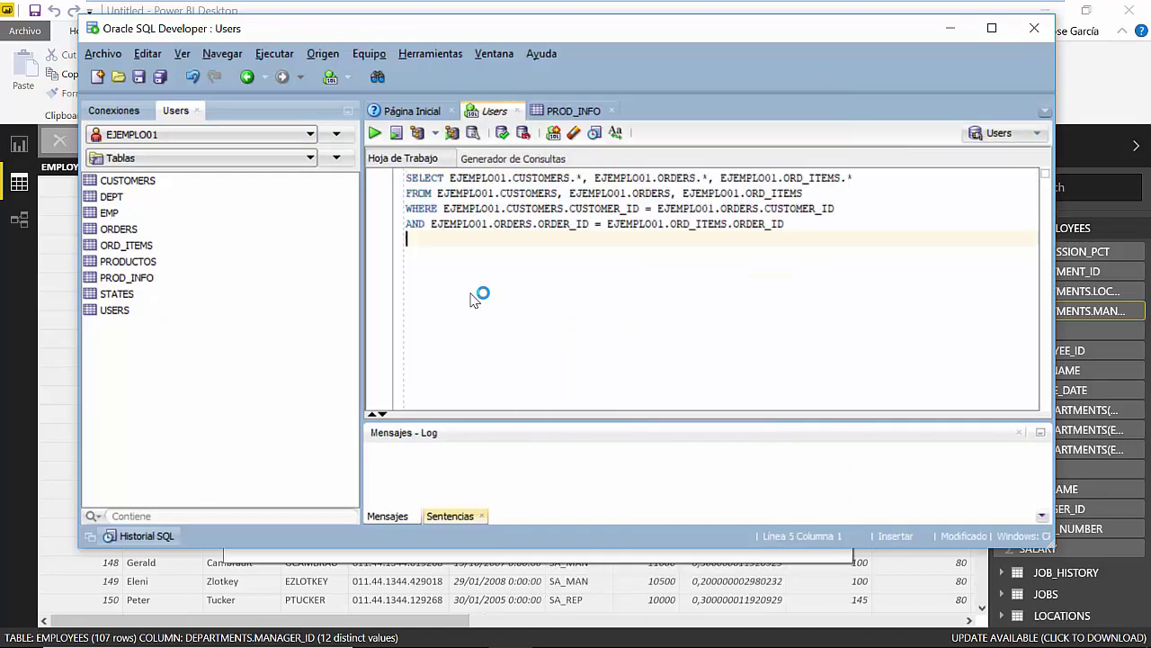
{"action": "left_click", "coordinate": [807, 226]}
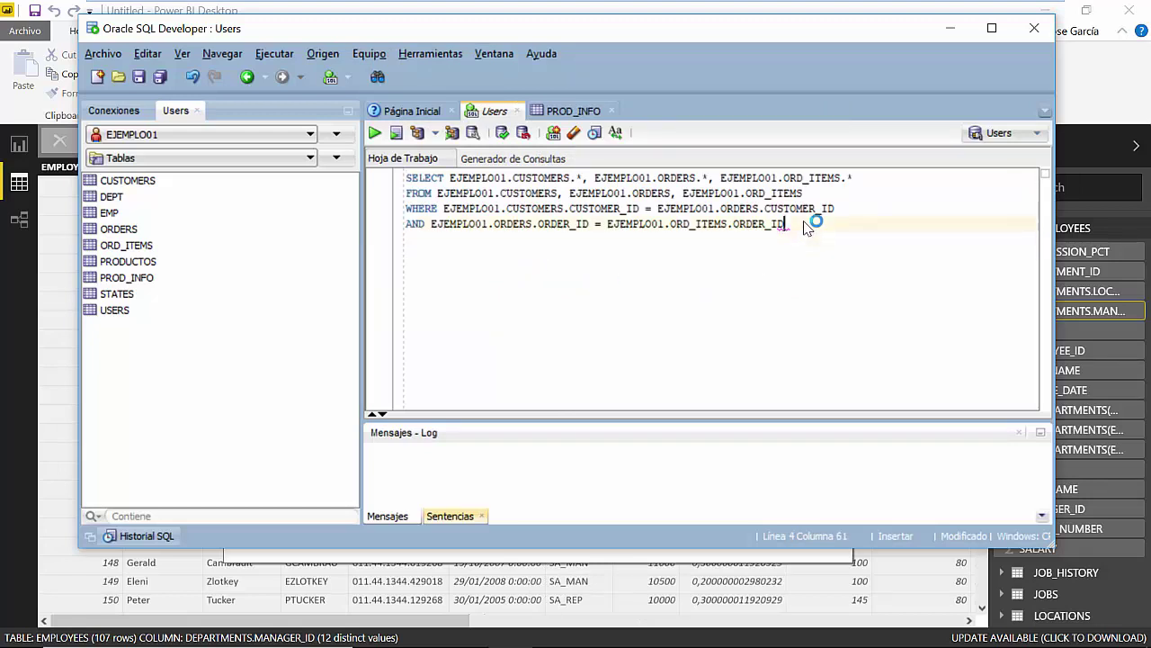
{"action": "left_click", "coordinate": [376, 133]}
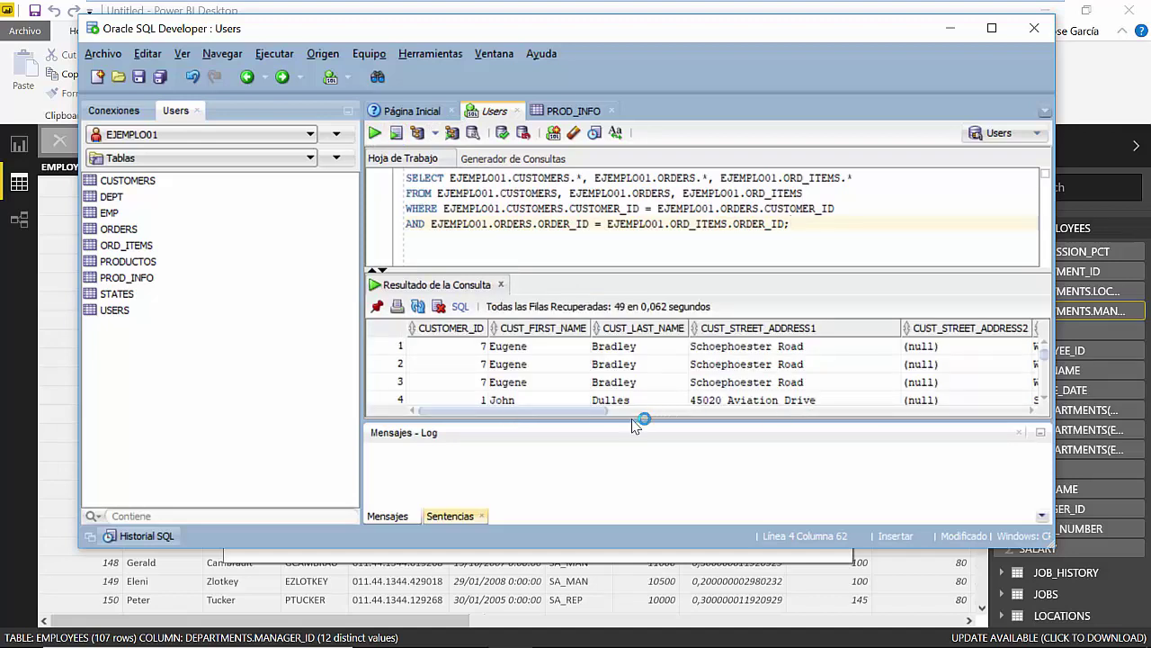
{"action": "left_click_drag", "start_coordinate": [689, 419], "coordinate": [689, 465]}
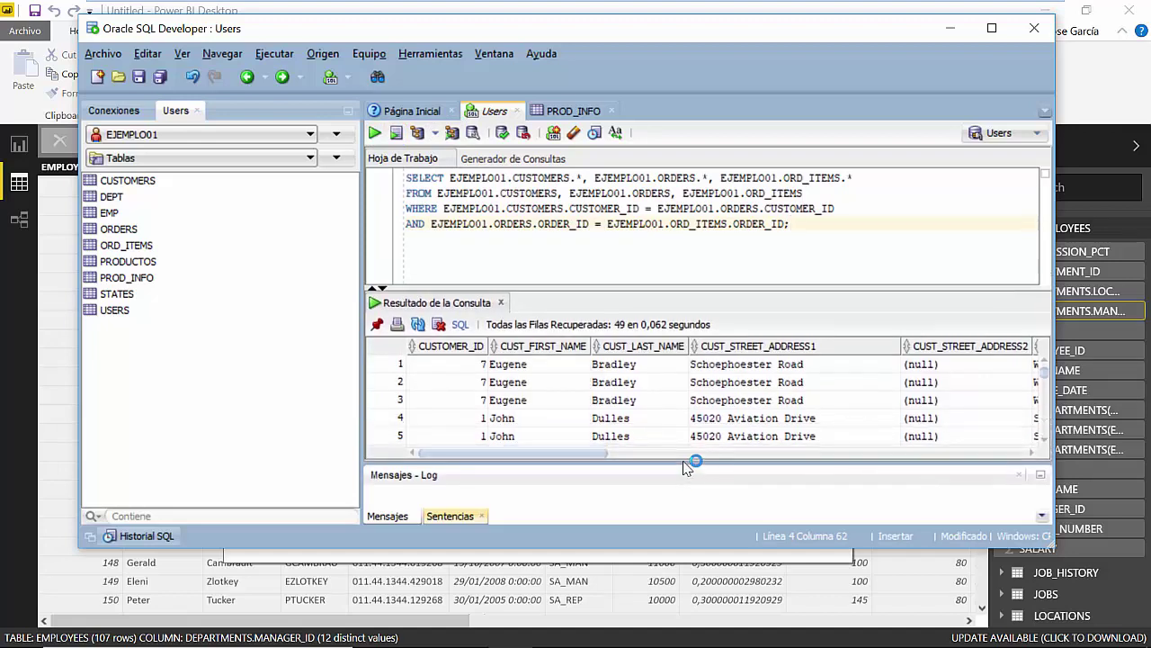
Examine the join query's FROM tables and SELECT columns together with the result rows
{"action": "left_click", "coordinate": [444, 225]}
{"action": "left_click_drag", "start_coordinate": [443, 193], "coordinate": [785, 194]}
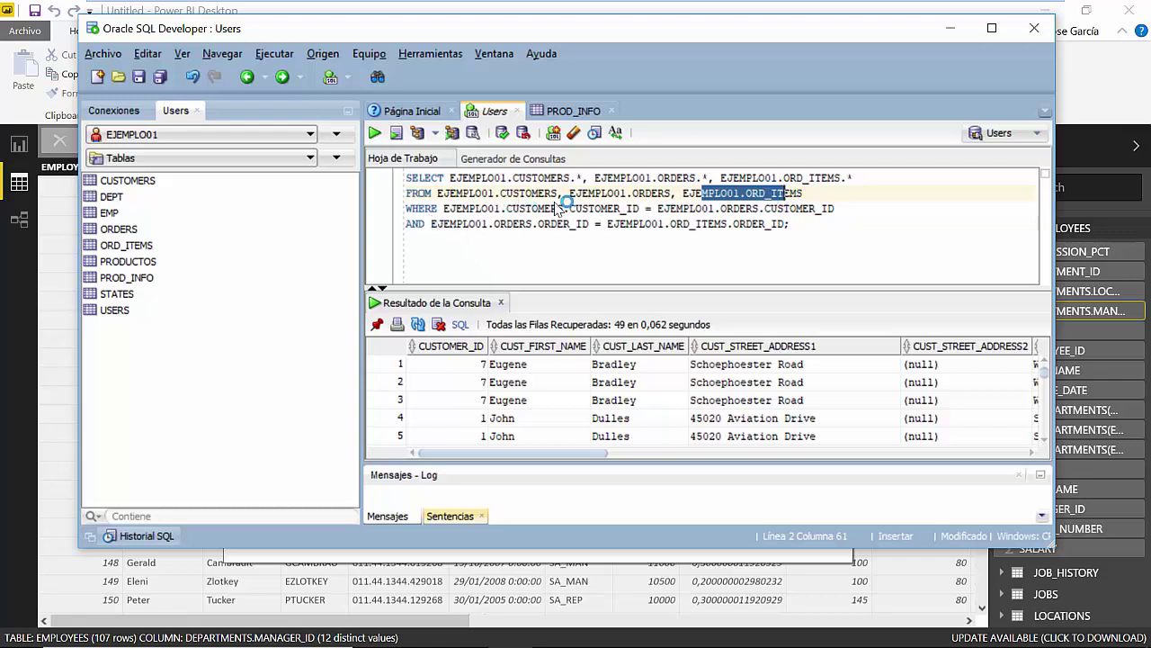
{"action": "left_click_drag", "start_coordinate": [466, 177], "coordinate": [847, 180]}
{"action": "left_click", "coordinate": [611, 178]}
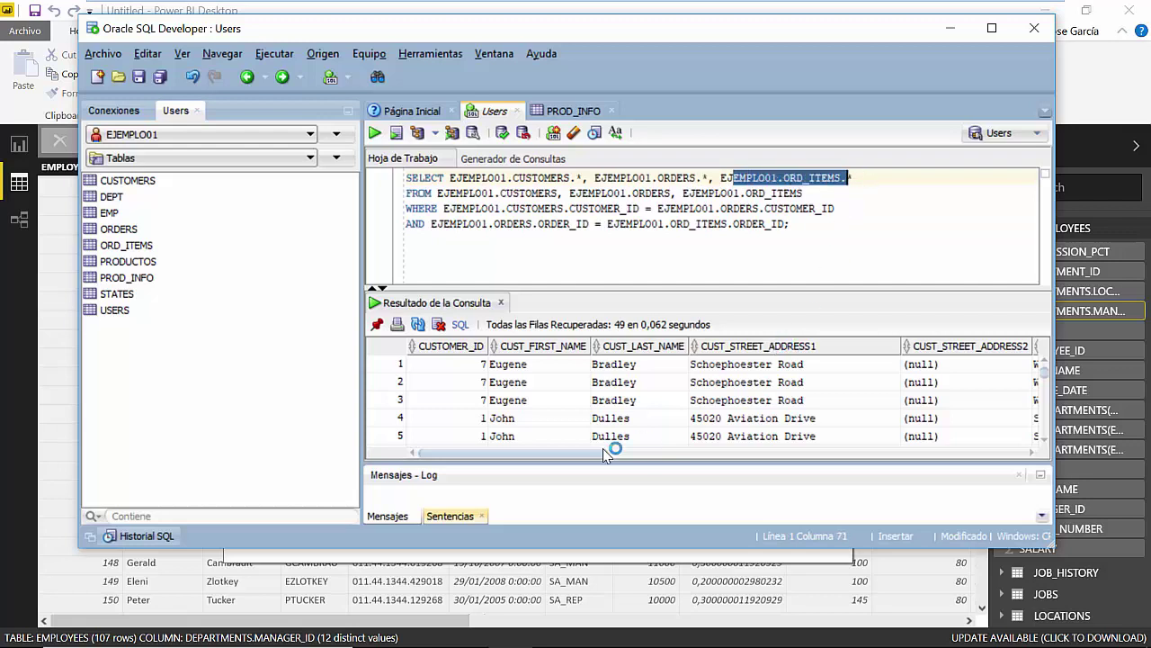
{"action": "left_click", "coordinate": [573, 457]}
{"action": "left_click_drag", "start_coordinate": [573, 457], "coordinate": [570, 382]}
Copy the join query without its closing semicolon into the SQL statement of the Oracle connection in Power BI Desktop and submit it
{"action": "left_click_drag", "start_coordinate": [785, 224], "coordinate": [409, 180]}
{"action": "left_click", "coordinate": [798, 224]}
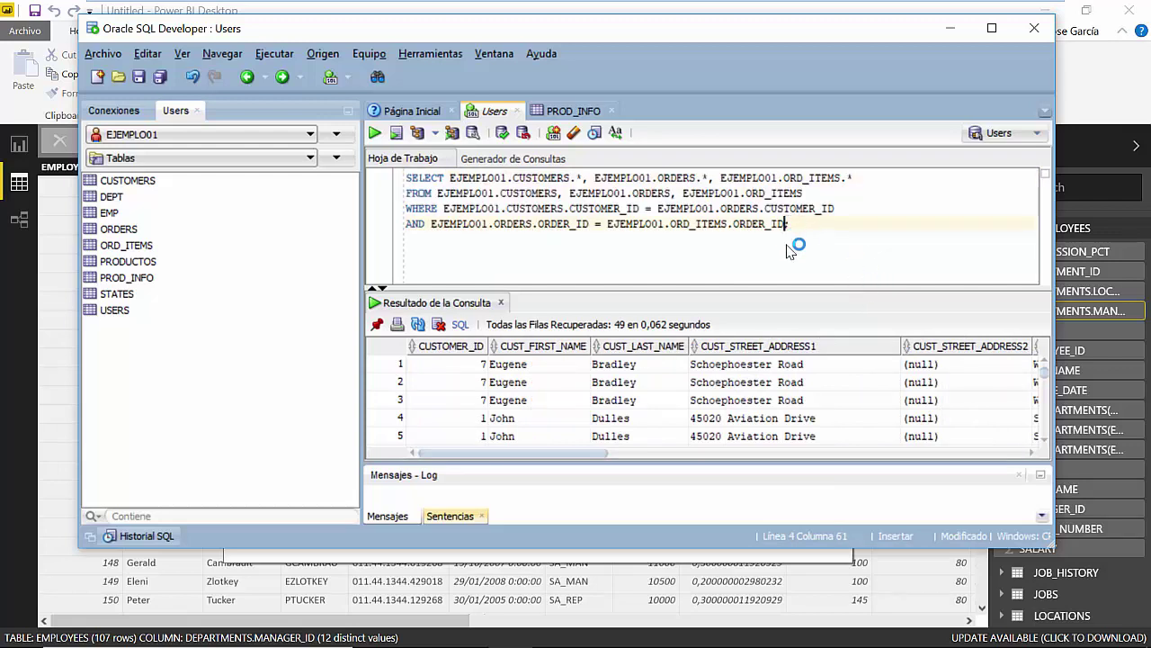
{"action": "left_click_drag", "start_coordinate": [785, 225], "coordinate": [401, 177]}
{"action": "key", "text": "ctrl+c"}
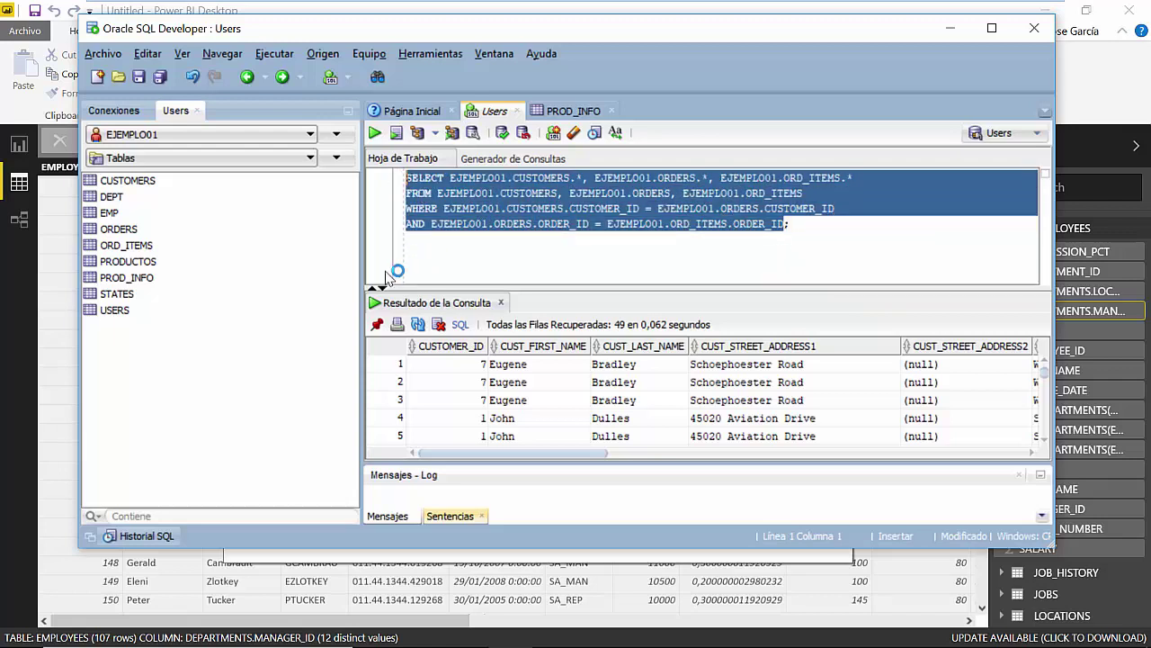
{"action": "key", "text": "alt+Tab"}
{"action": "left_click", "coordinate": [427, 299]}
{"action": "key", "text": "ctrl+v"}
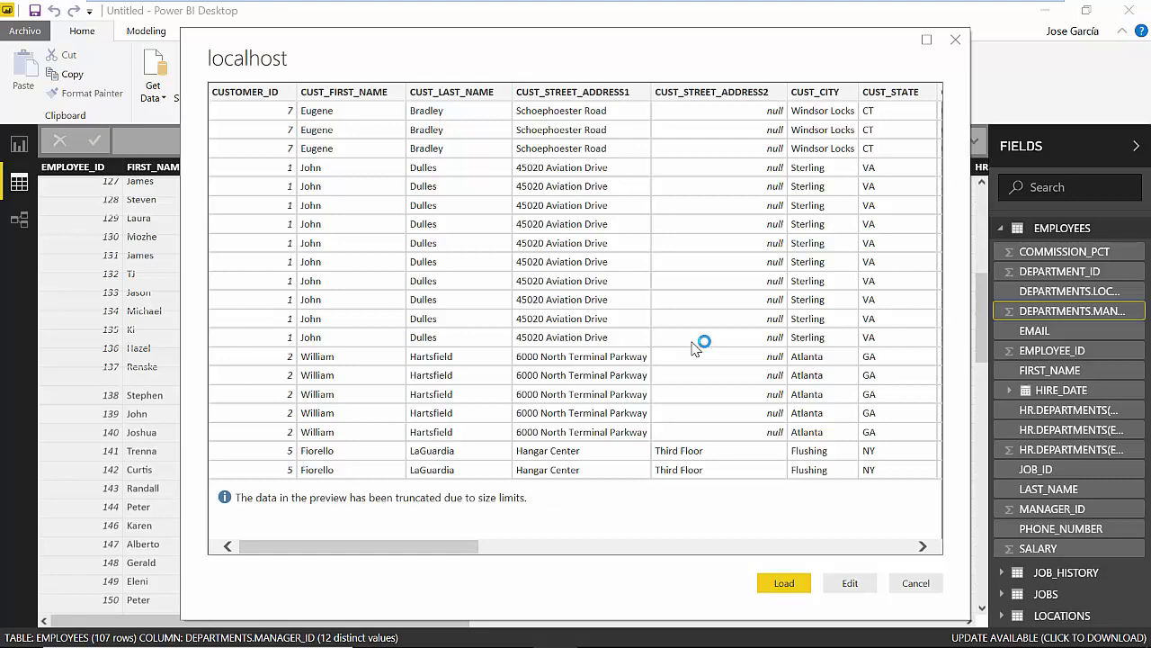
Open the SQL result in the Query Editor, refresh its preview and check the customer, order and order item columns
{"action": "left_click", "coordinate": [850, 584]}
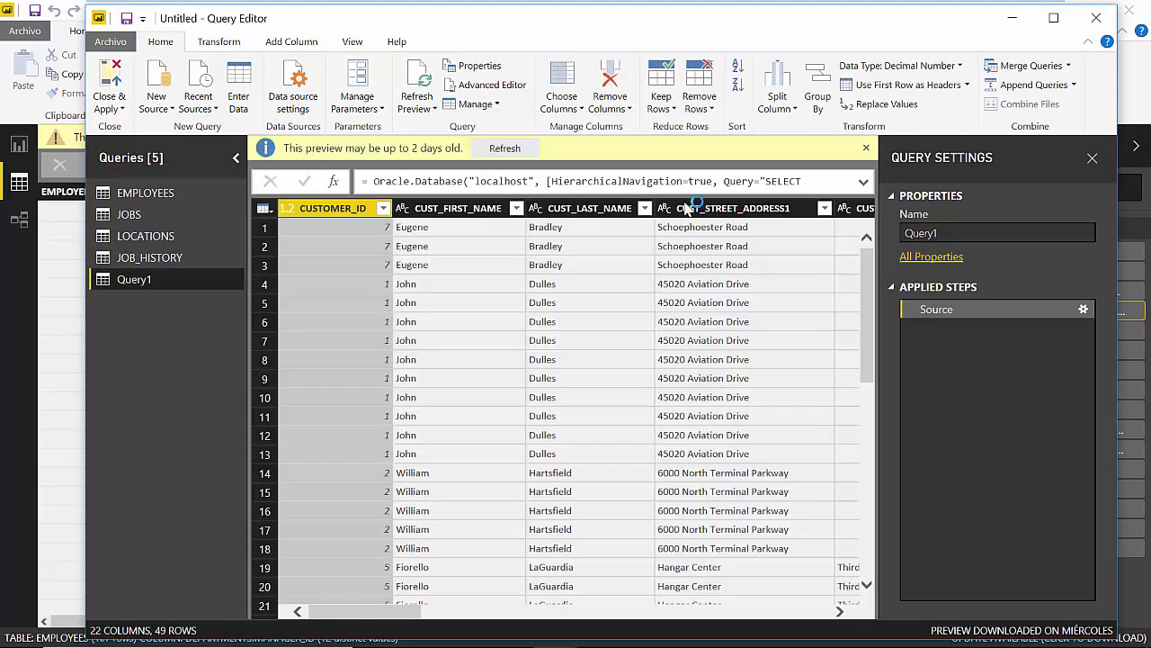
{"action": "left_click", "coordinate": [505, 146]}
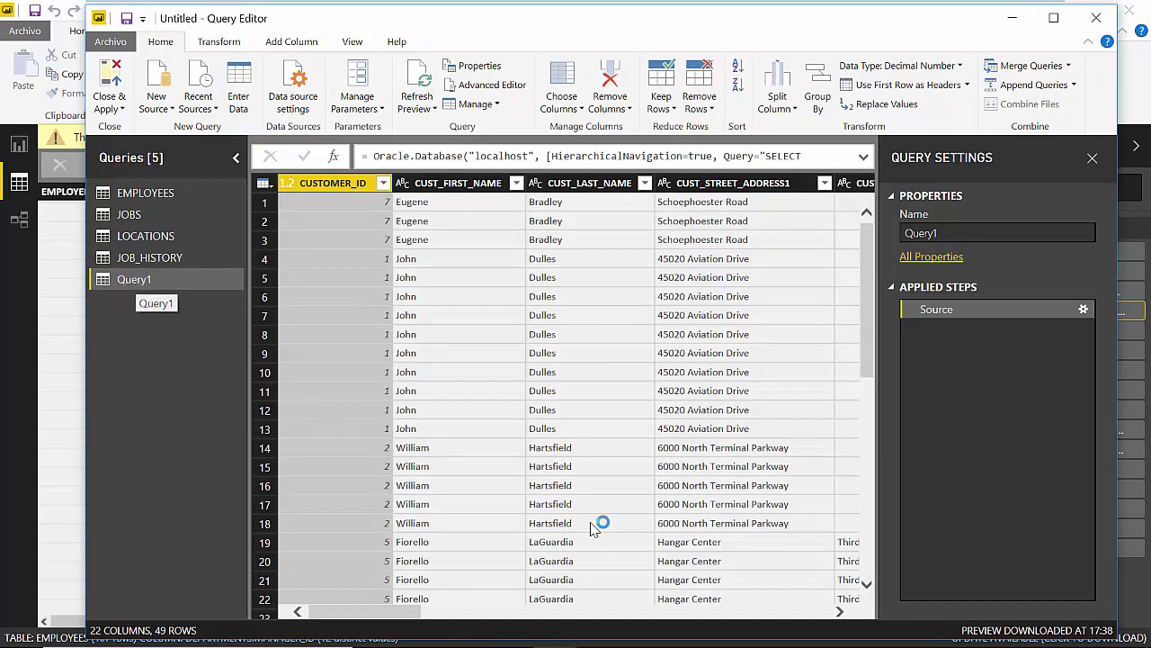
{"action": "left_click_drag", "start_coordinate": [615, 610], "coordinate": [616, 612]}
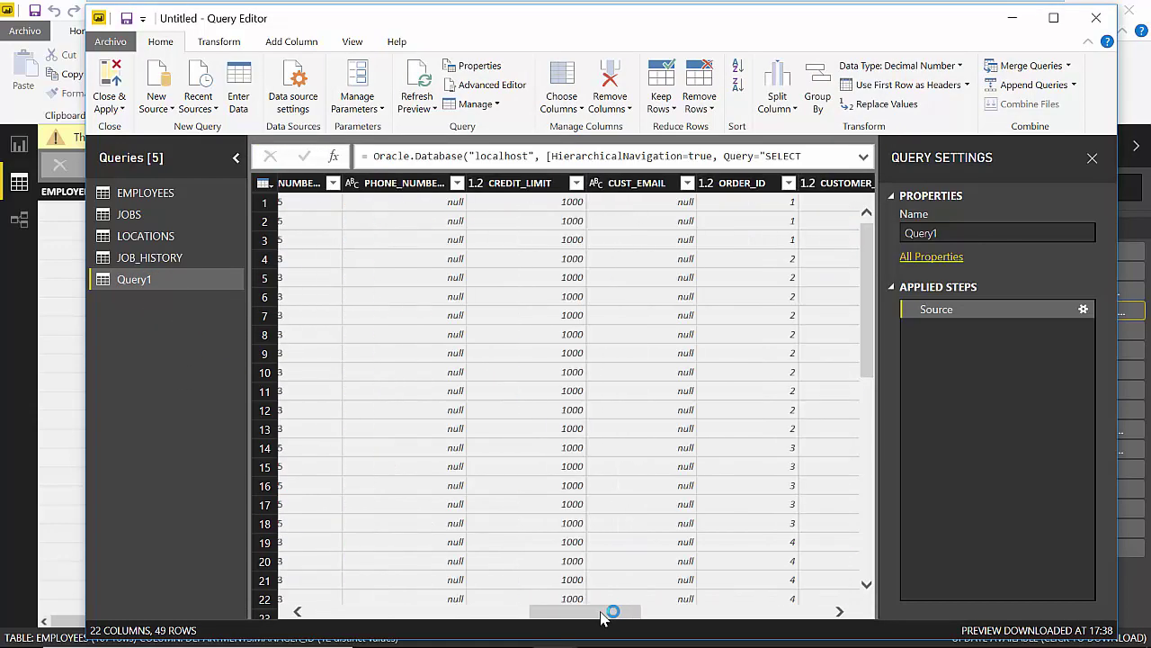
{"action": "left_click", "coordinate": [758, 614]}
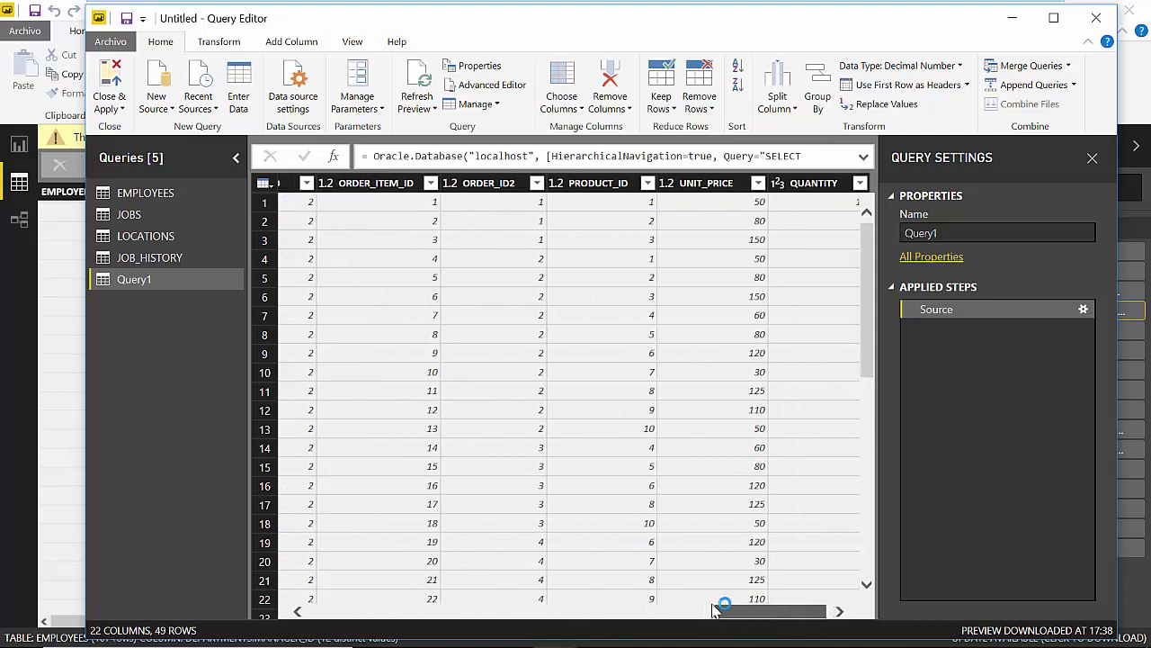
{"action": "left_click_drag", "start_coordinate": [812, 609], "coordinate": [292, 465]}
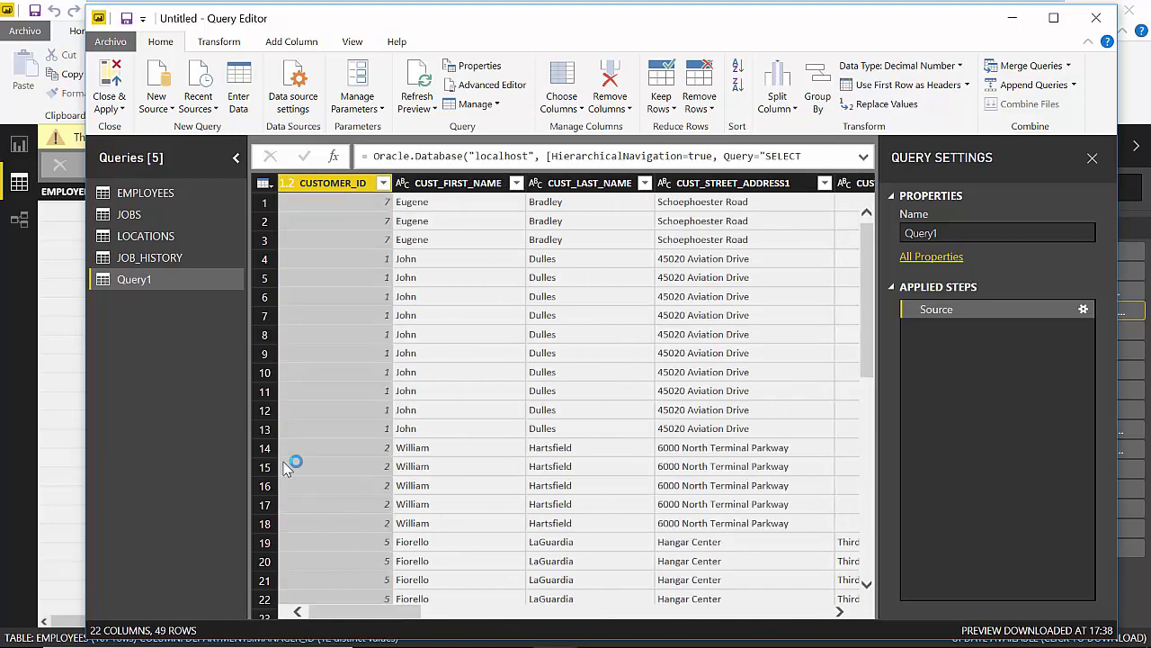
Rename Query1 as PEDIDOS and close the Query Editor with the changes applied
{"action": "double_click", "coordinate": [167, 282]}
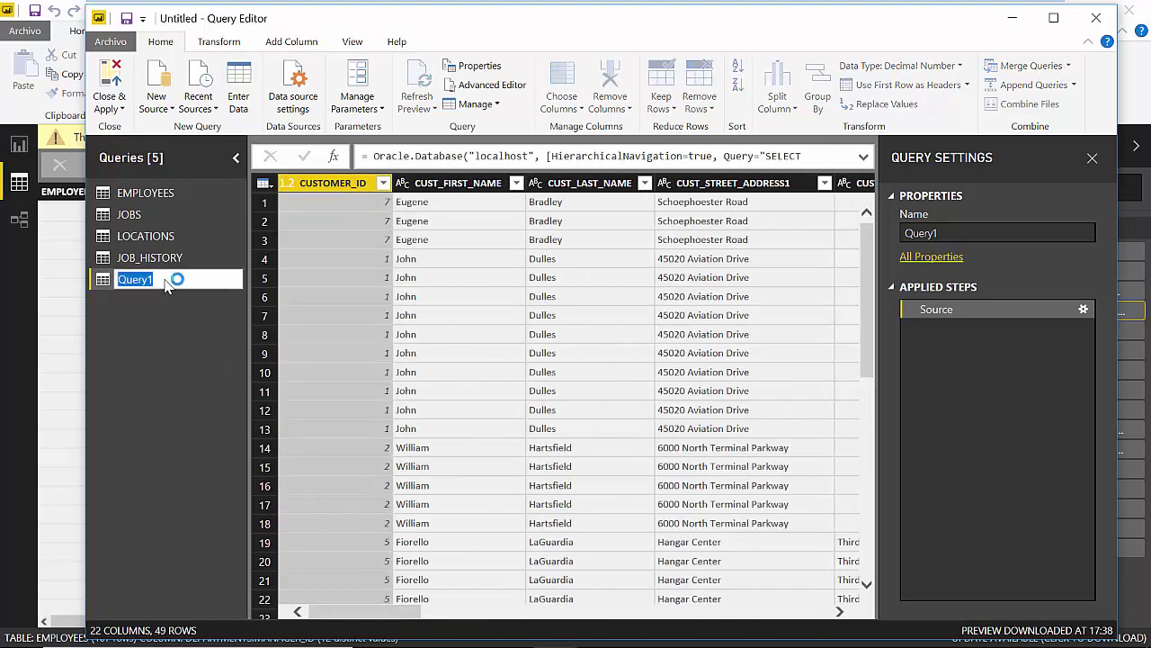
{"action": "type", "text": "PEDIDOS"}
{"action": "key", "text": "Return"}
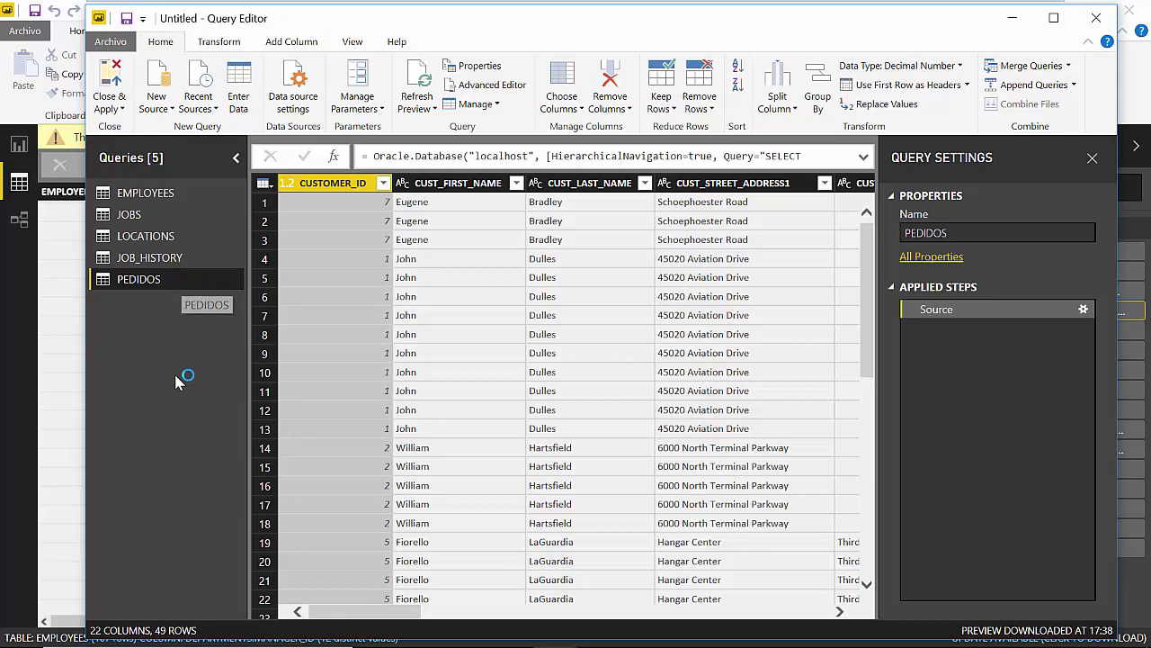
{"action": "left_click", "coordinate": [109, 86]}
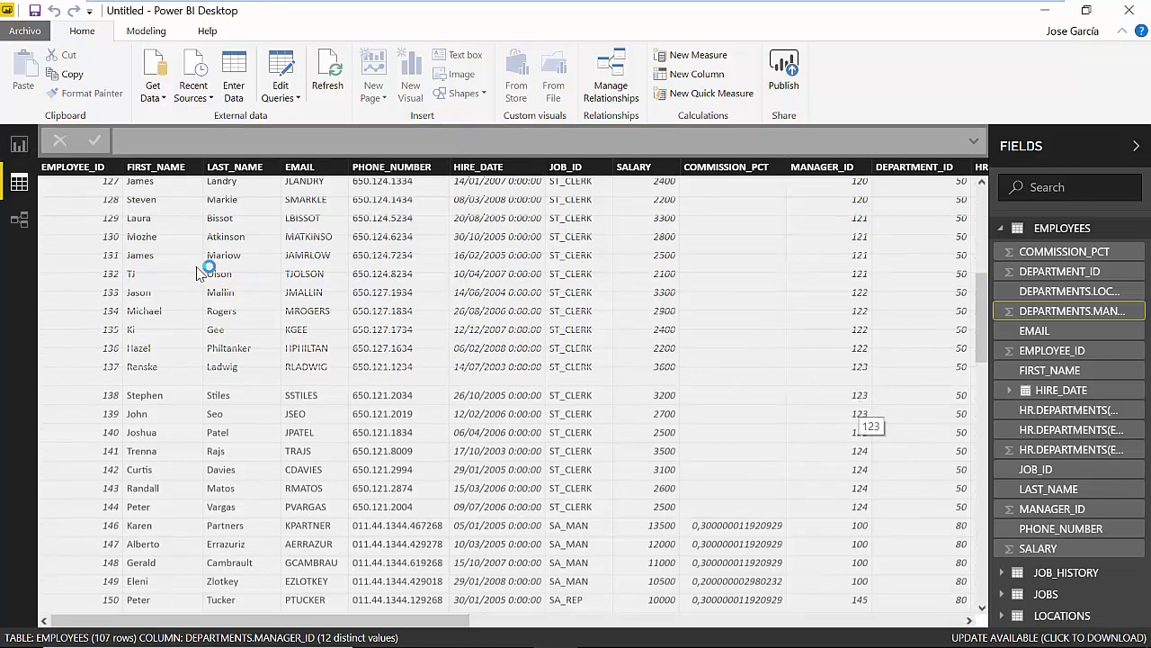
Display the loaded PEDIDOS table in the data view and check its fields and rows, leaving the field lists collapsed
{"action": "left_click", "coordinate": [19, 189]}
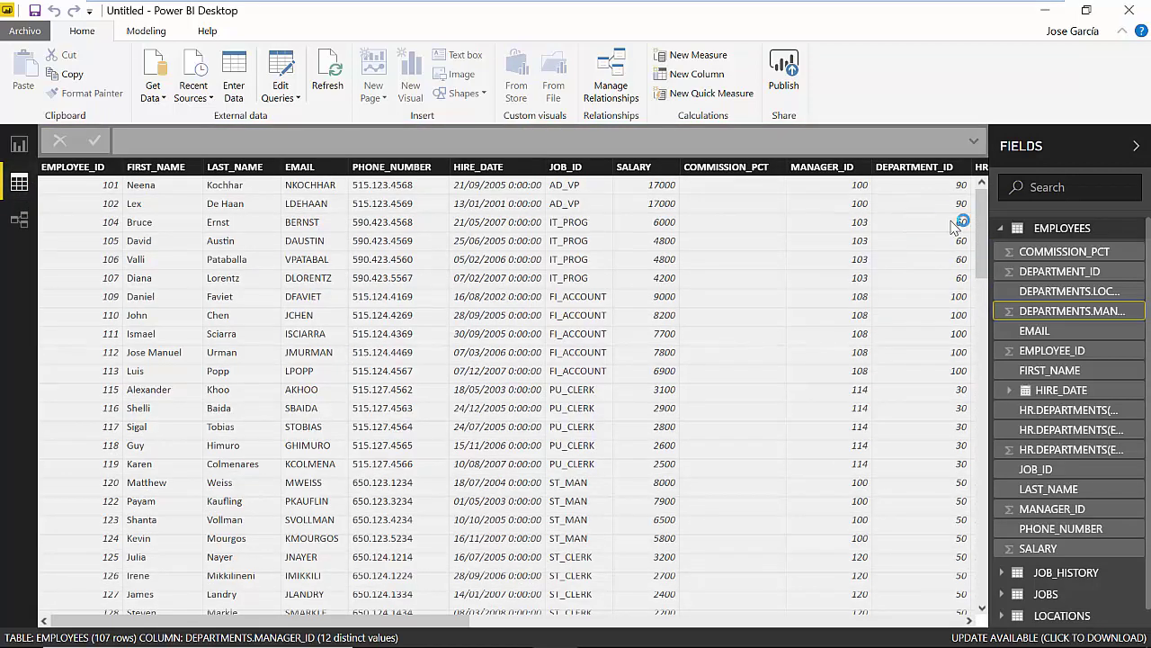
{"action": "left_click", "coordinate": [1001, 228]}
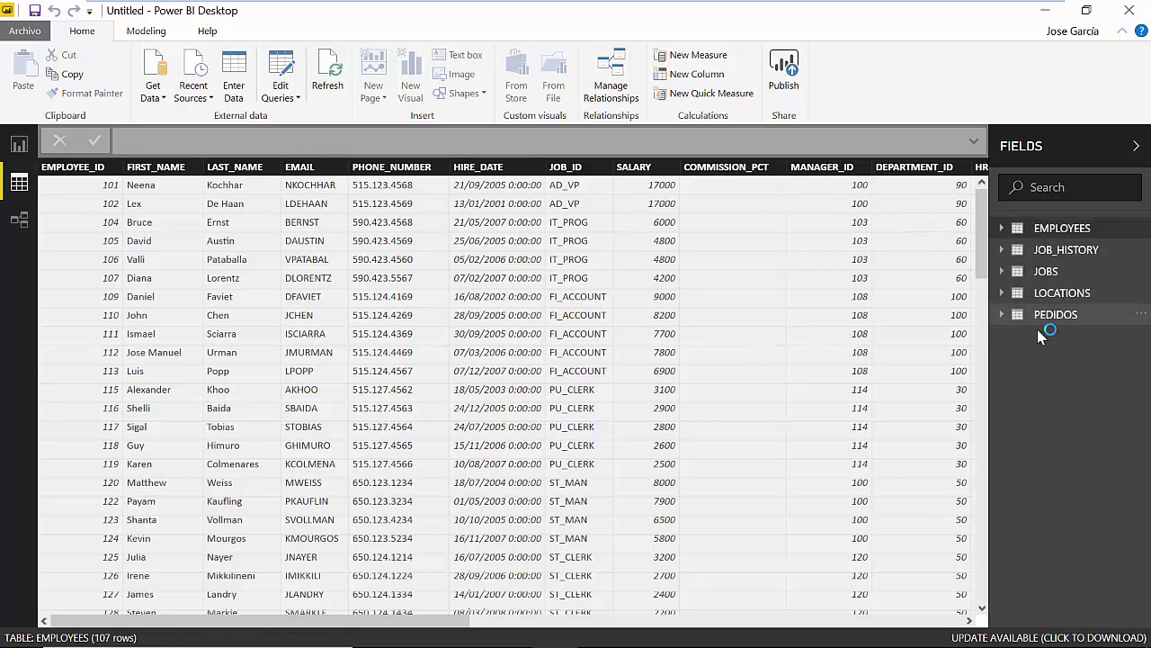
{"action": "left_click", "coordinate": [1001, 315]}
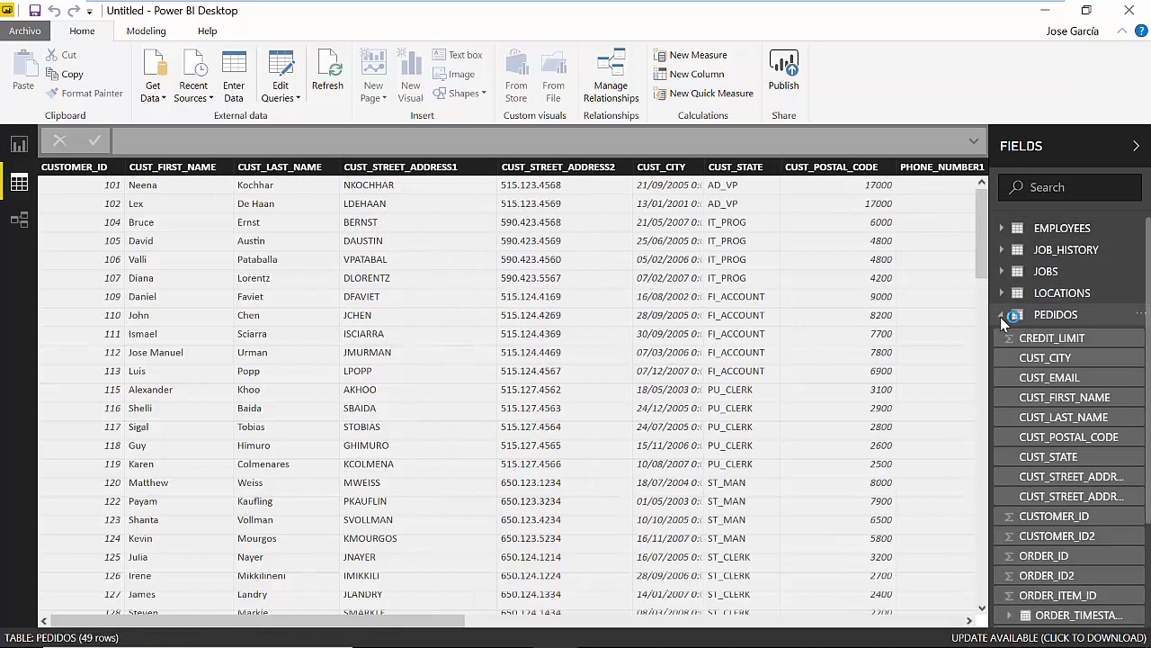
{"action": "left_click", "coordinate": [1001, 314]}
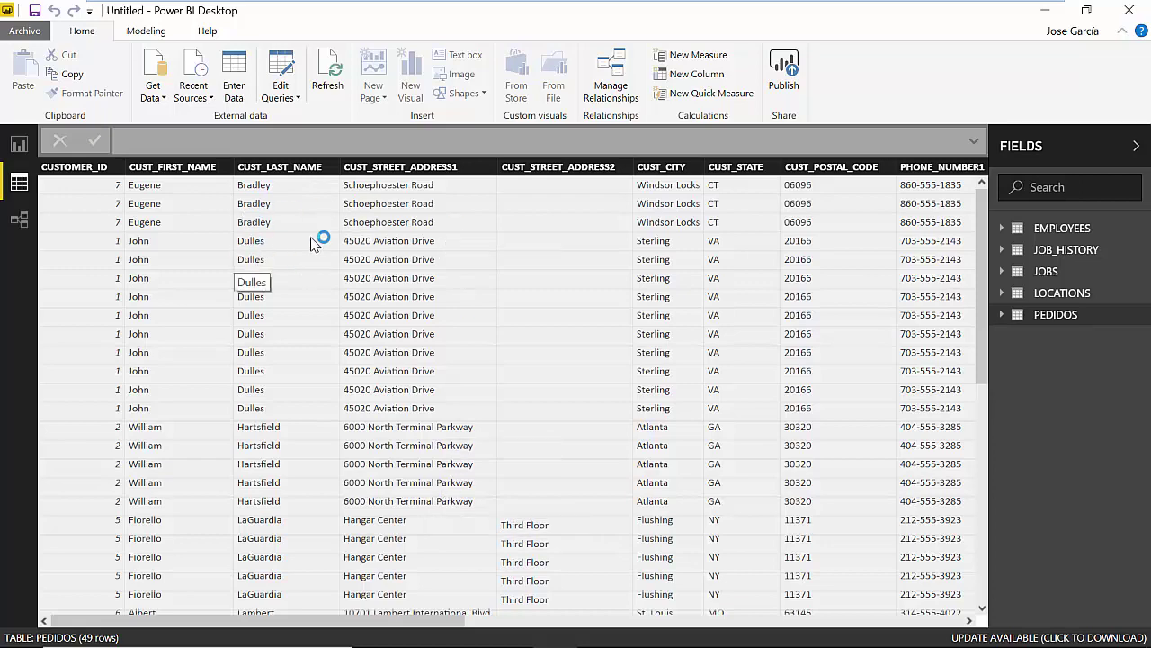
Save the report as ORACLE03 in the 04- Ejercicio Oracle folder
{"action": "key", "text": "ctrl+s"}
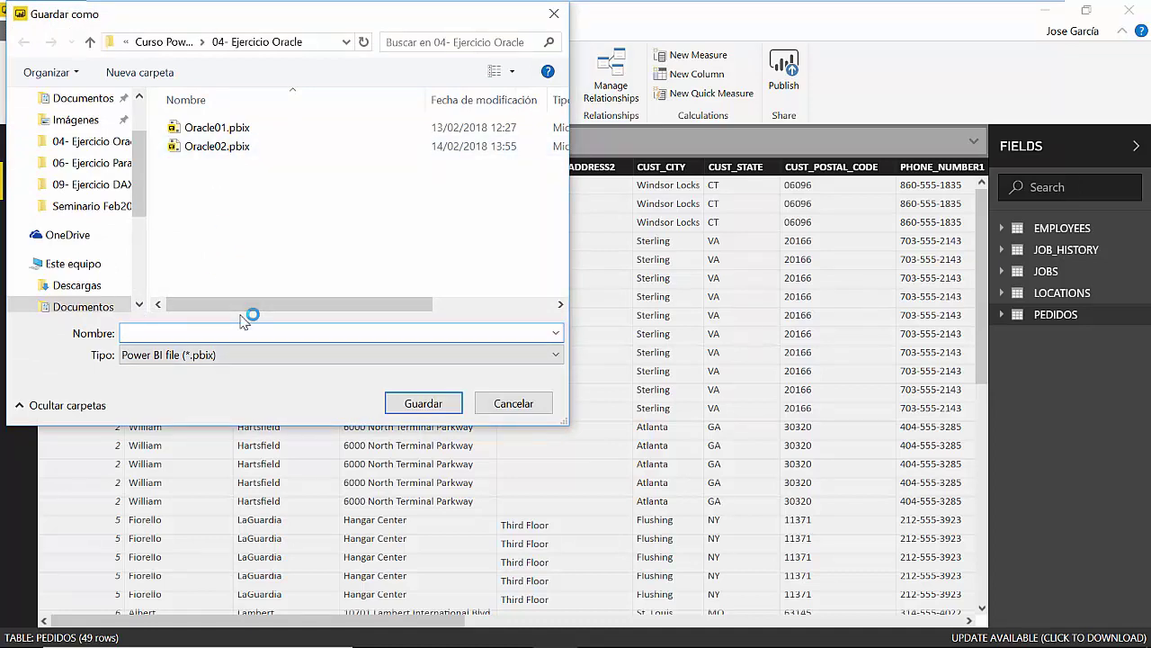
{"action": "type", "text": "ORACLE0"}
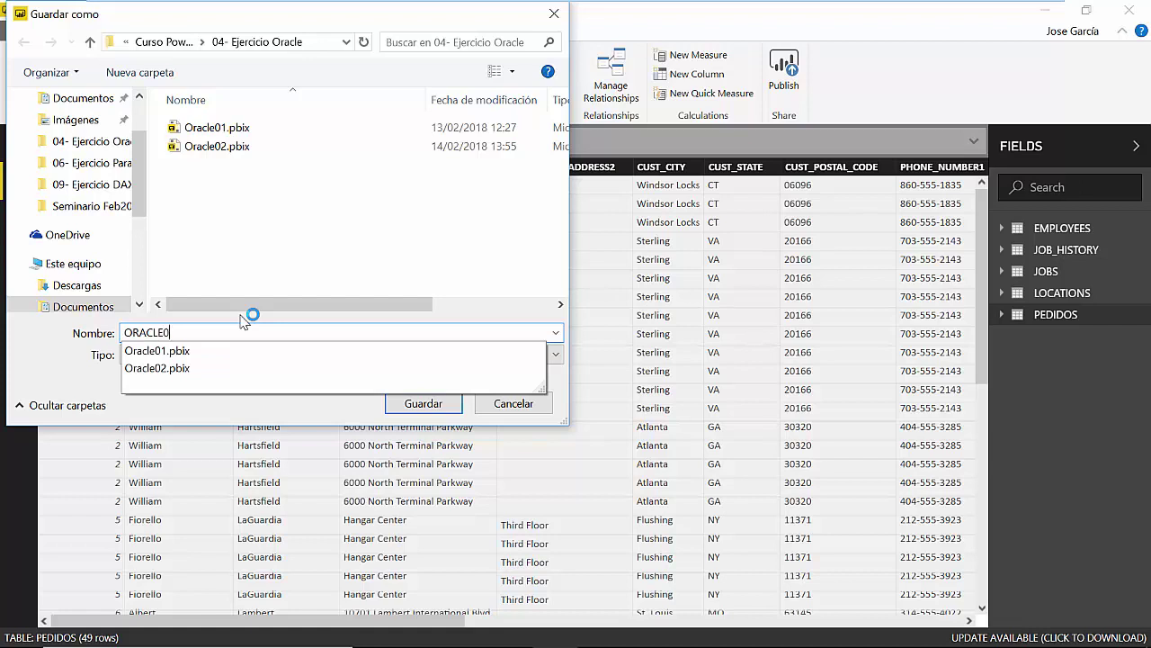
{"action": "key", "text": "Return"}
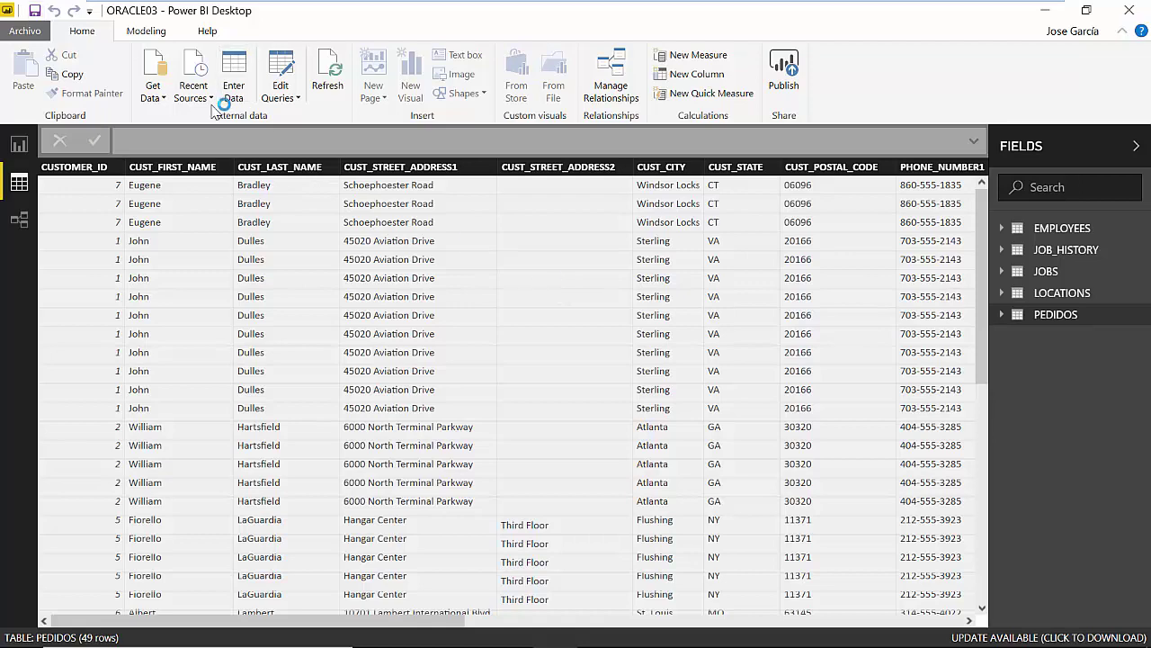
{"action": "left_click", "coordinate": [281, 74]}
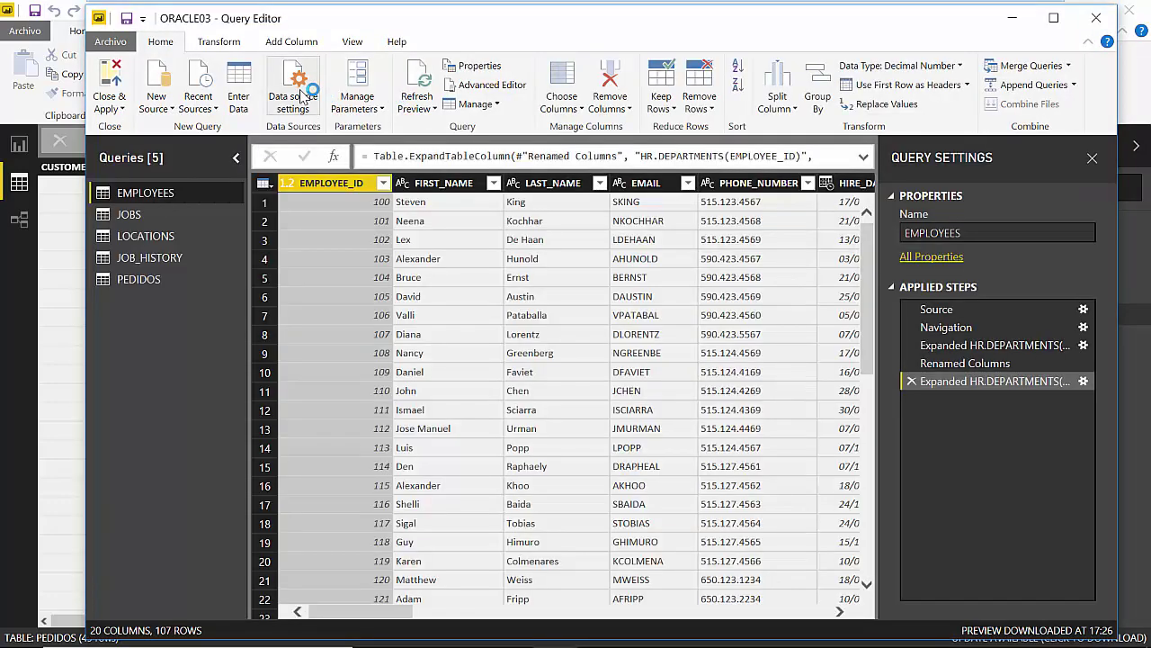
{"action": "left_click", "coordinate": [163, 83]}
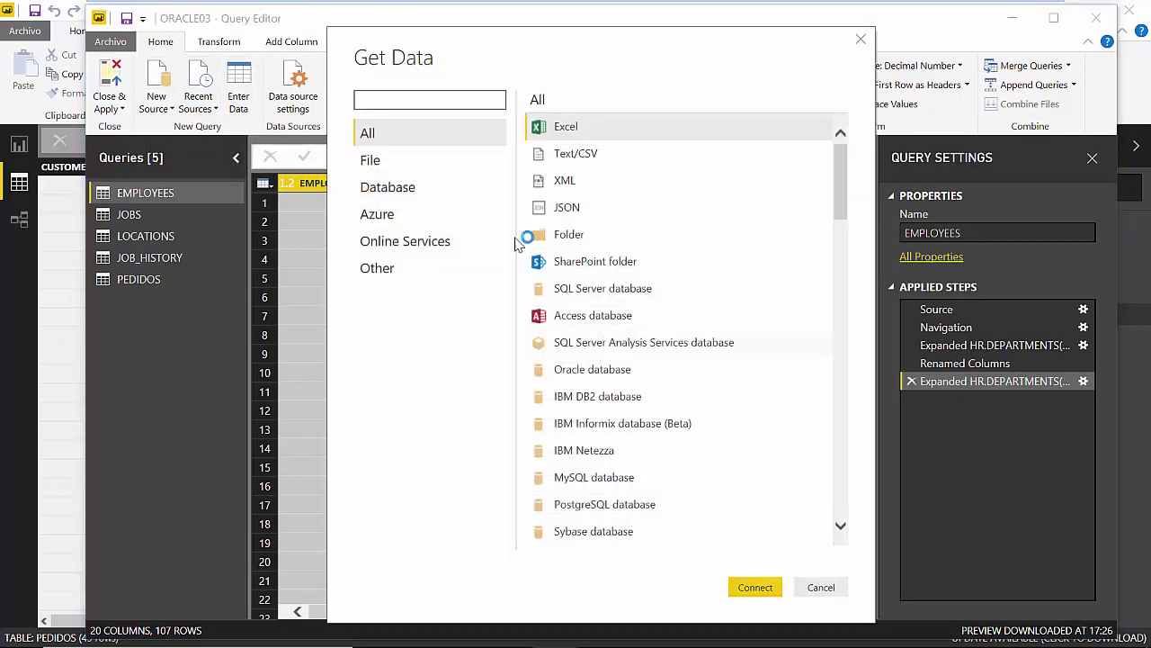
{"action": "left_click", "coordinate": [433, 192]}
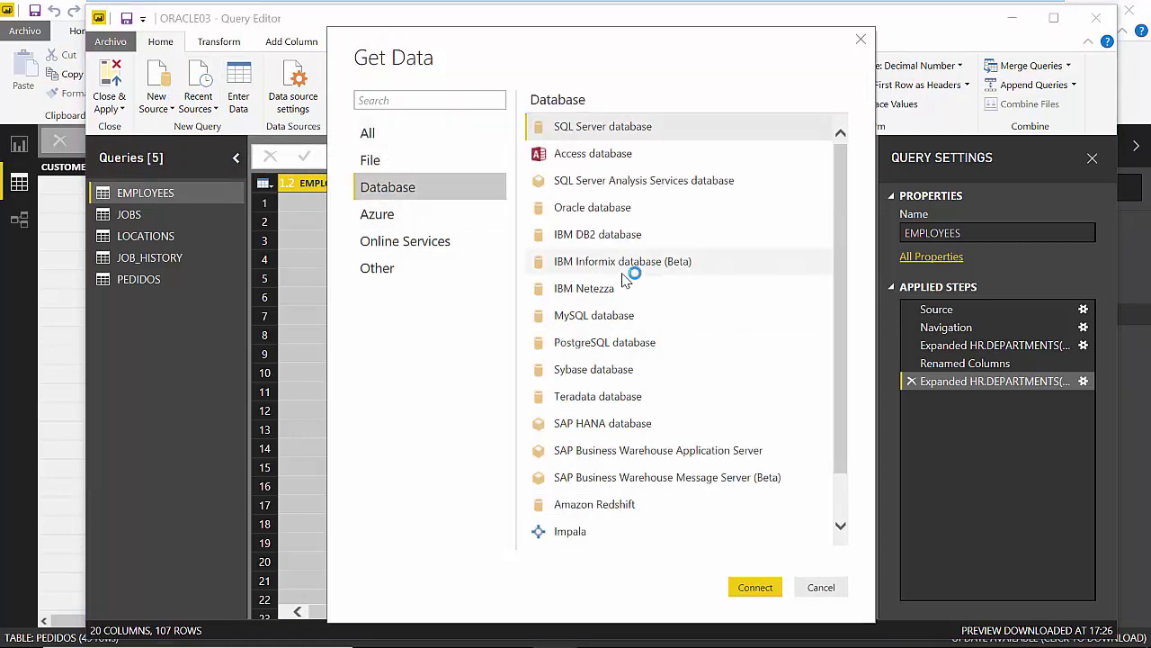
{"action": "double_click", "coordinate": [610, 214]}
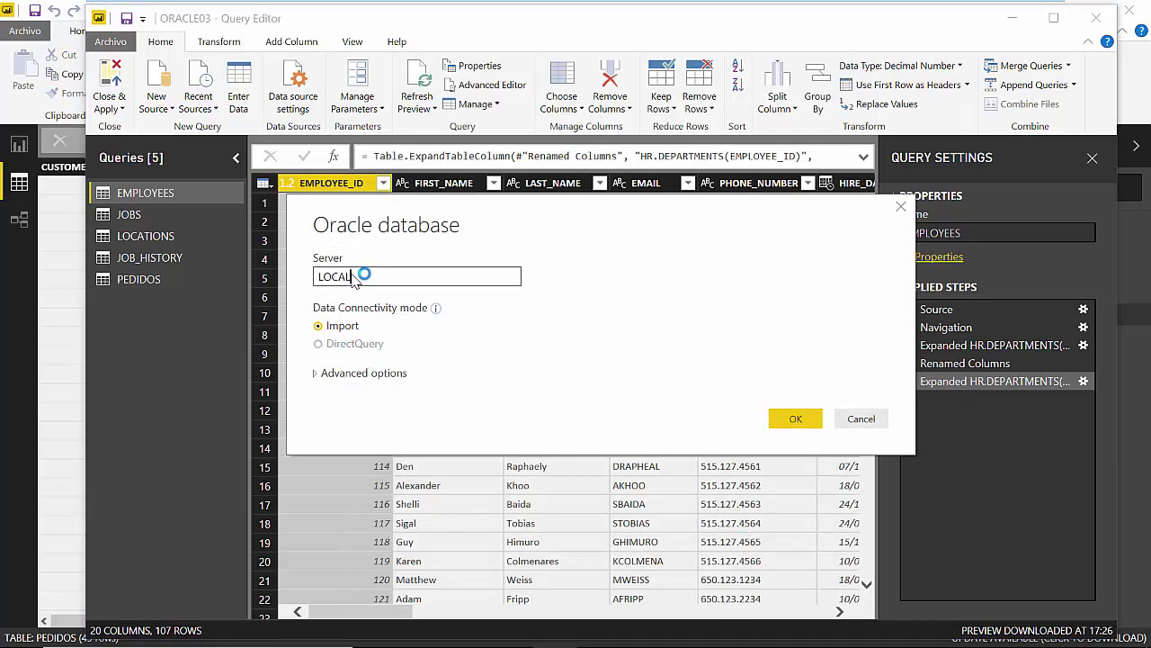
{"action": "type", "text": "localhost"}
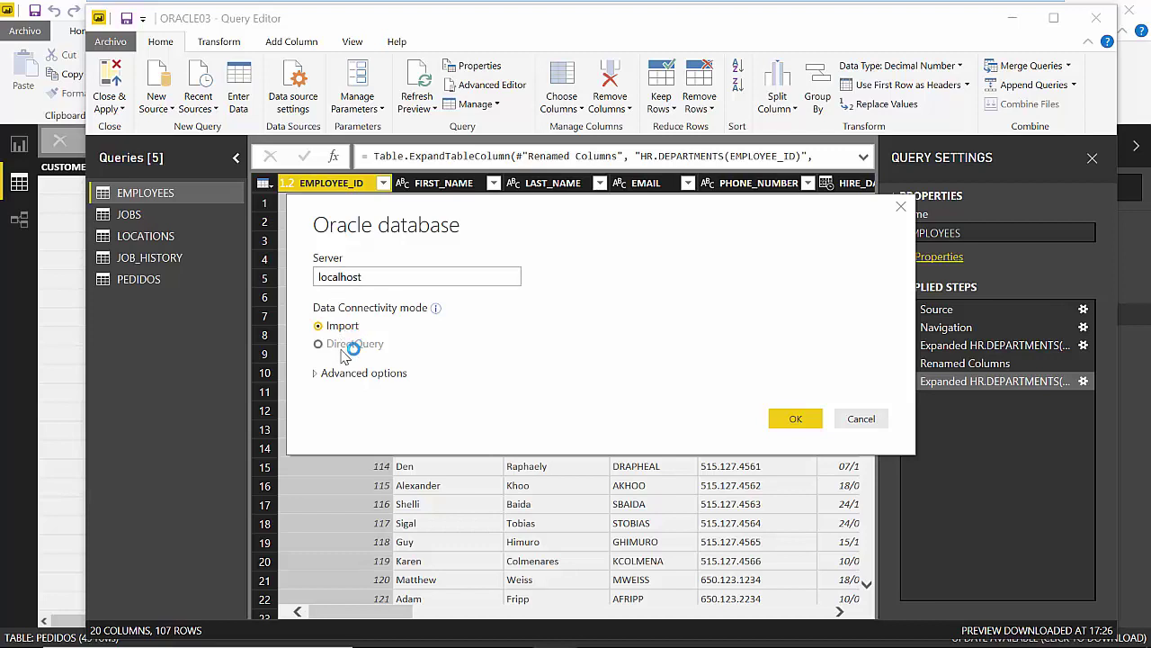
{"action": "left_click", "coordinate": [861, 419]}
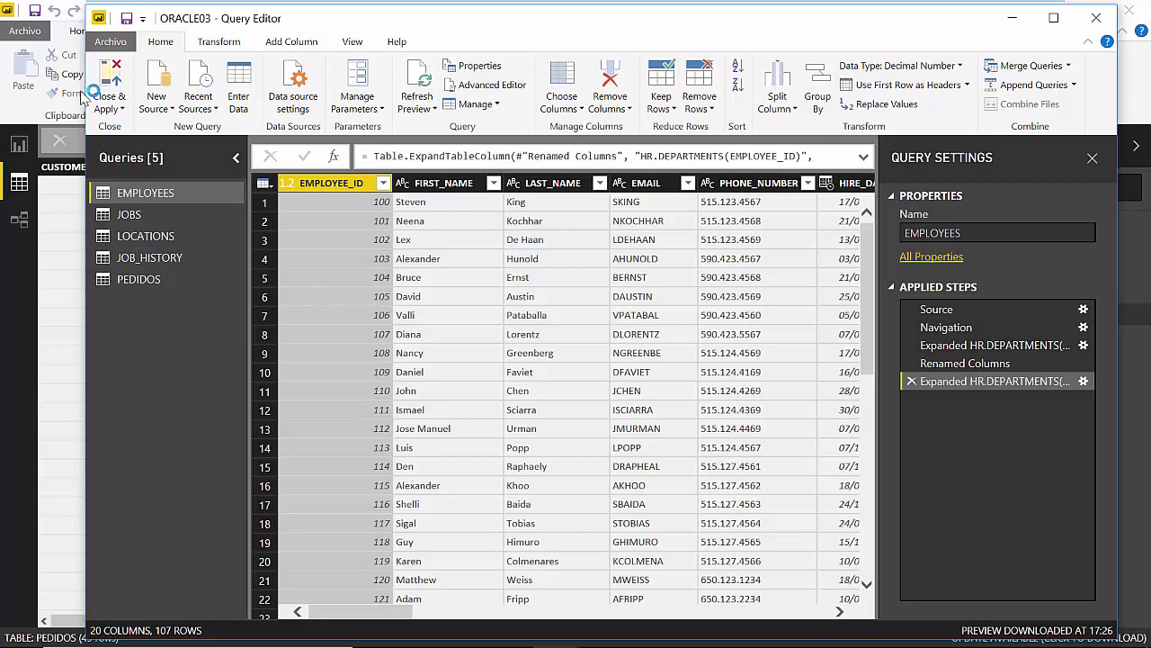
{"action": "left_click", "coordinate": [110, 82]}
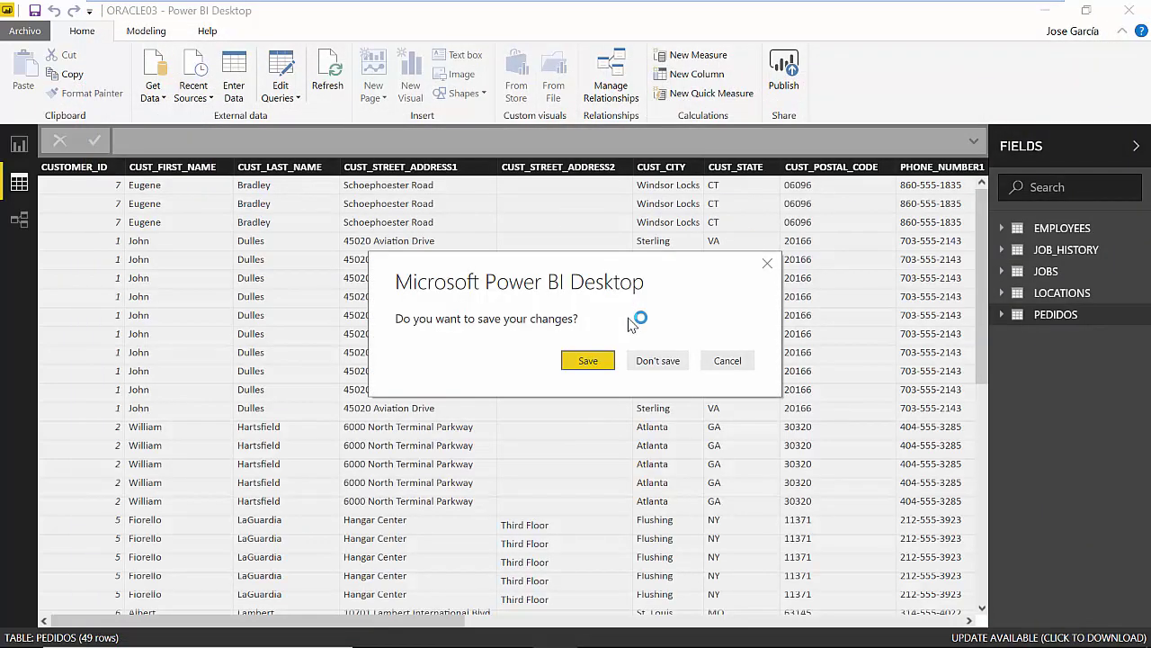
Close the report without saving further changes and start Power BI Desktop again with an empty report
{"action": "left_click", "coordinate": [657, 361]}
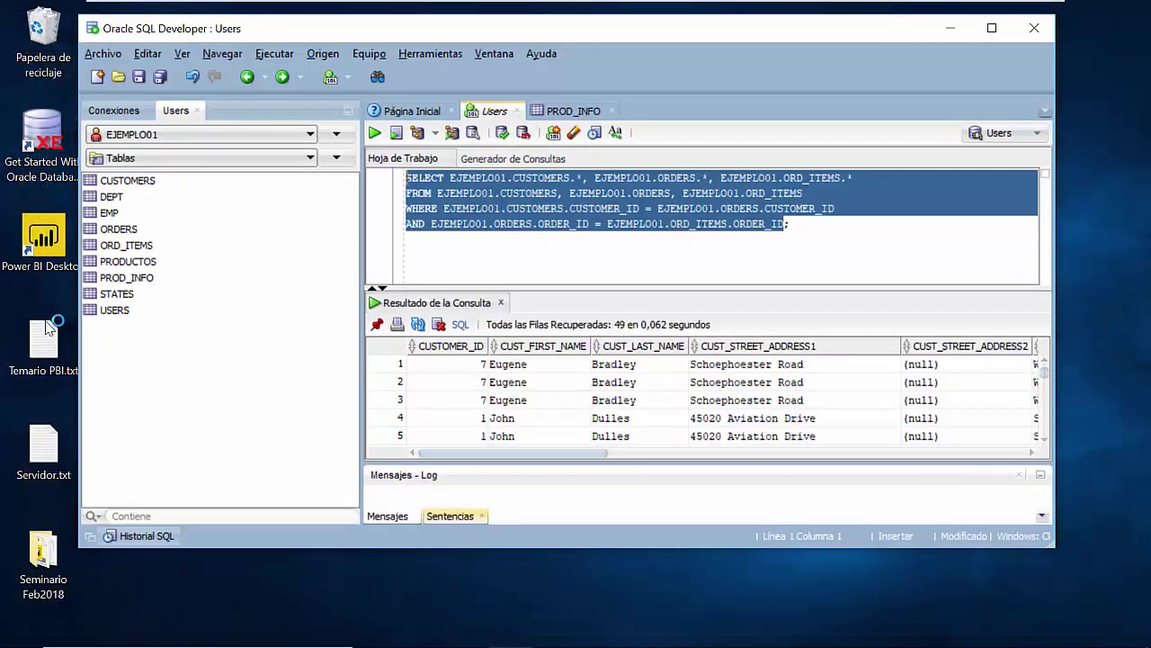
{"action": "left_click", "coordinate": [47, 237]}
{"action": "double_click", "coordinate": [46, 238]}
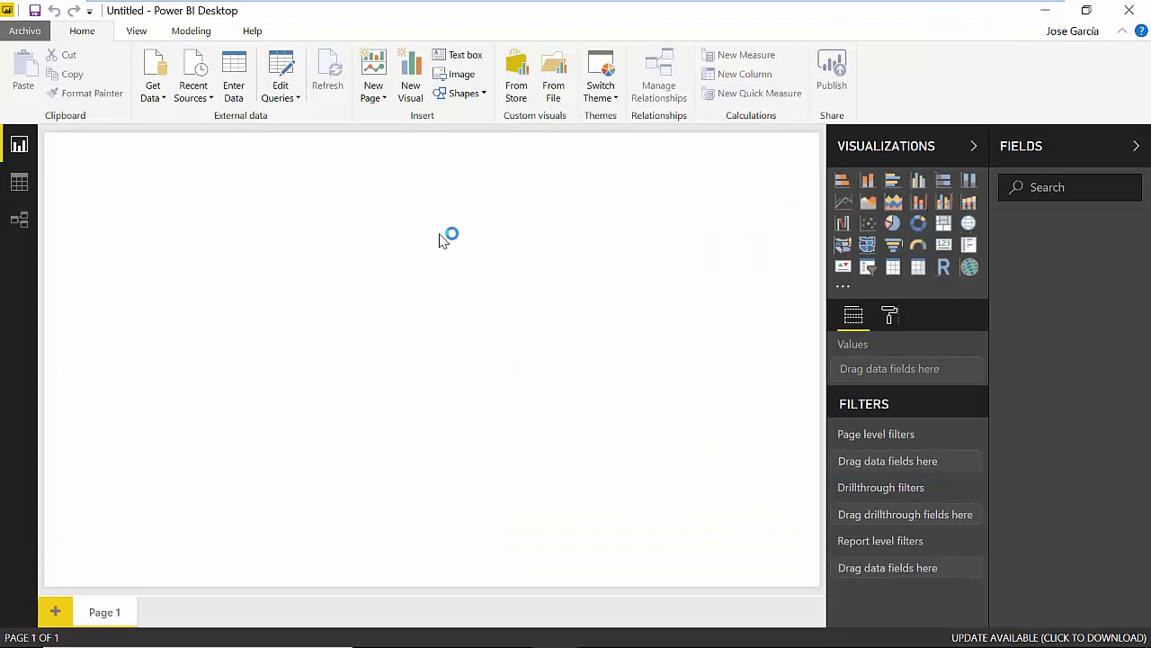
Connect to the Oracle database on server localhost in DirectQuery mode, leaving the SQL statement empty
{"action": "left_click", "coordinate": [155, 70]}
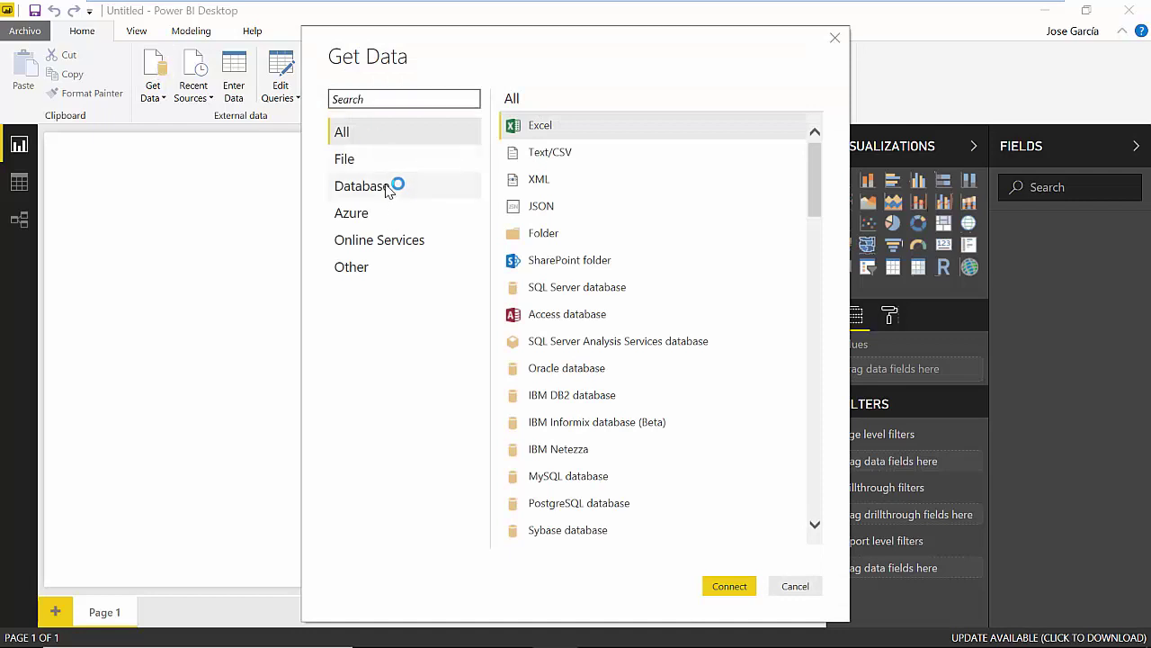
{"action": "left_click", "coordinate": [388, 189]}
{"action": "left_click", "coordinate": [577, 210]}
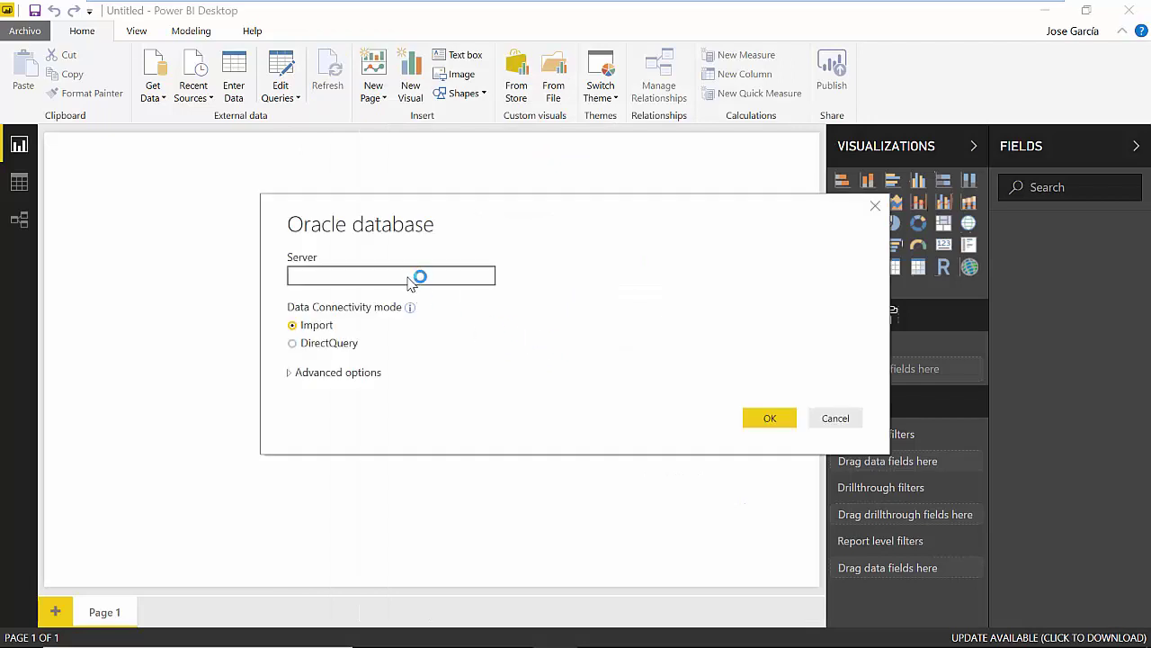
{"action": "left_click", "coordinate": [293, 342]}
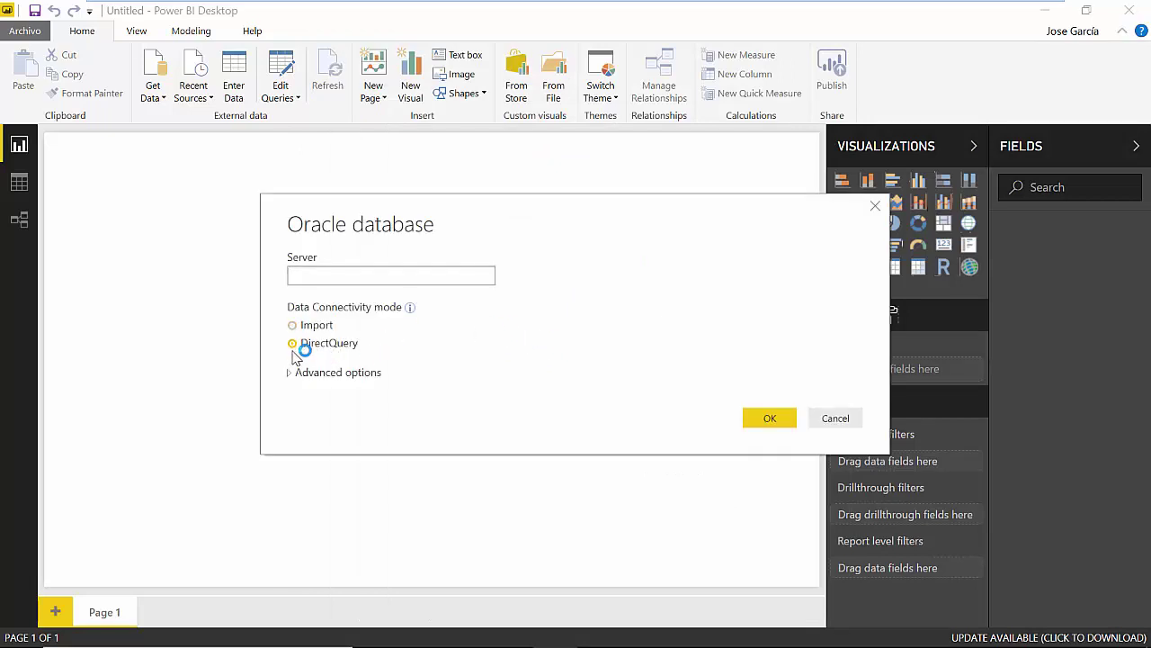
{"action": "left_click", "coordinate": [358, 275]}
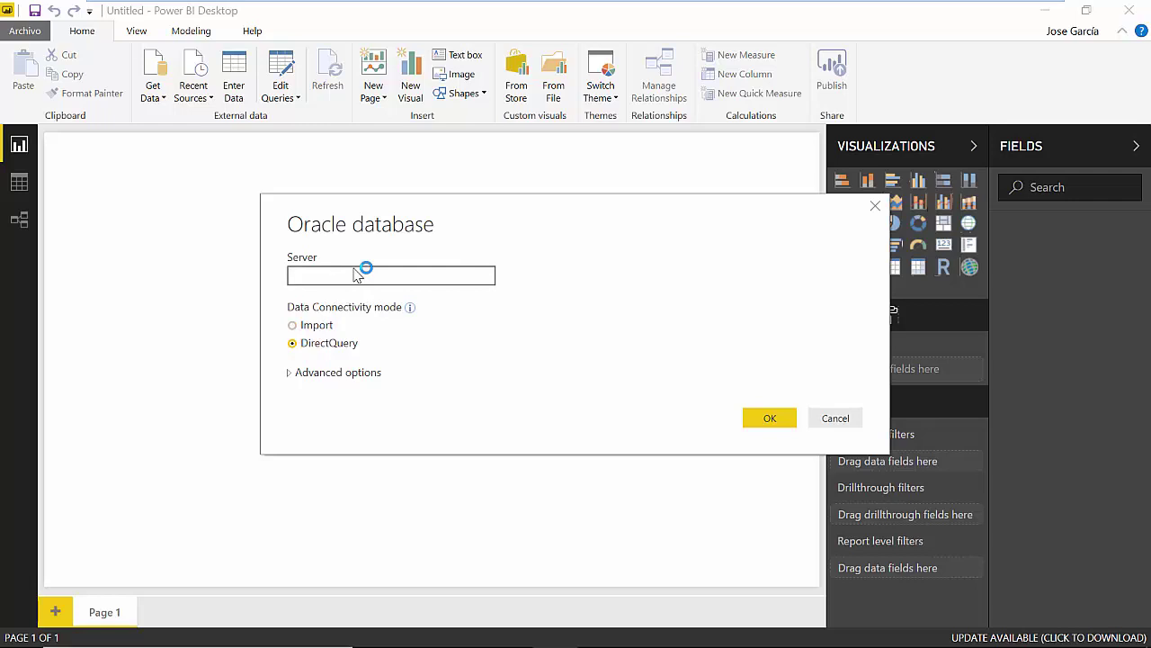
{"action": "type", "text": "localhost"}
{"action": "left_click_drag", "start_coordinate": [500, 219], "coordinate": [493, 167]}
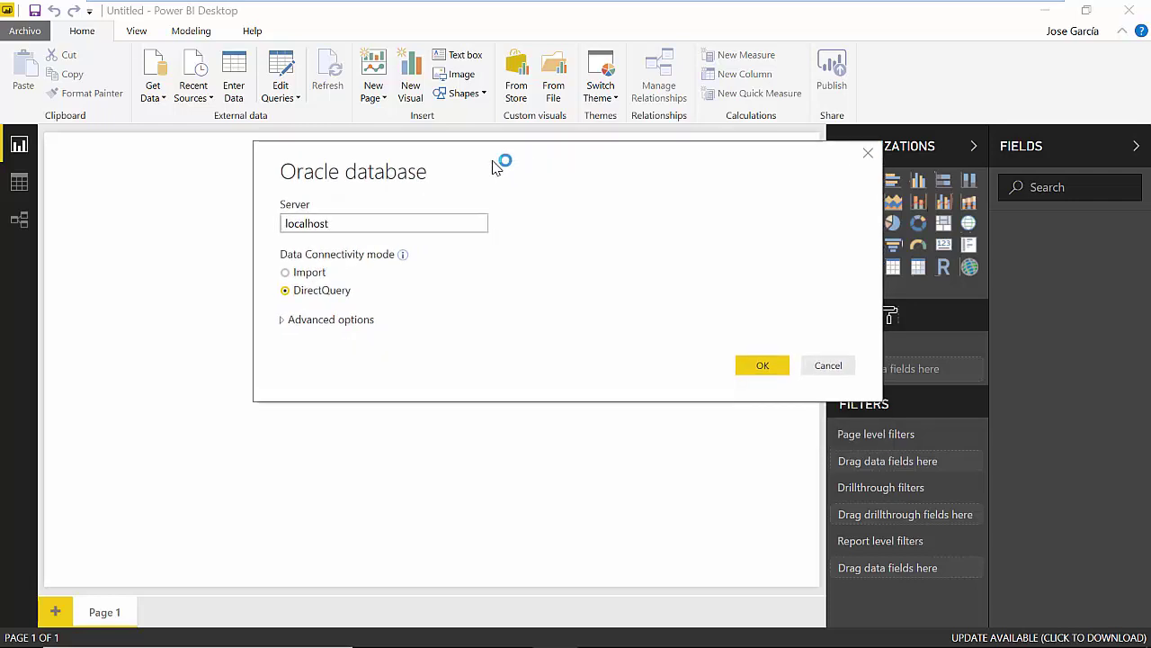
{"action": "left_click", "coordinate": [292, 320]}
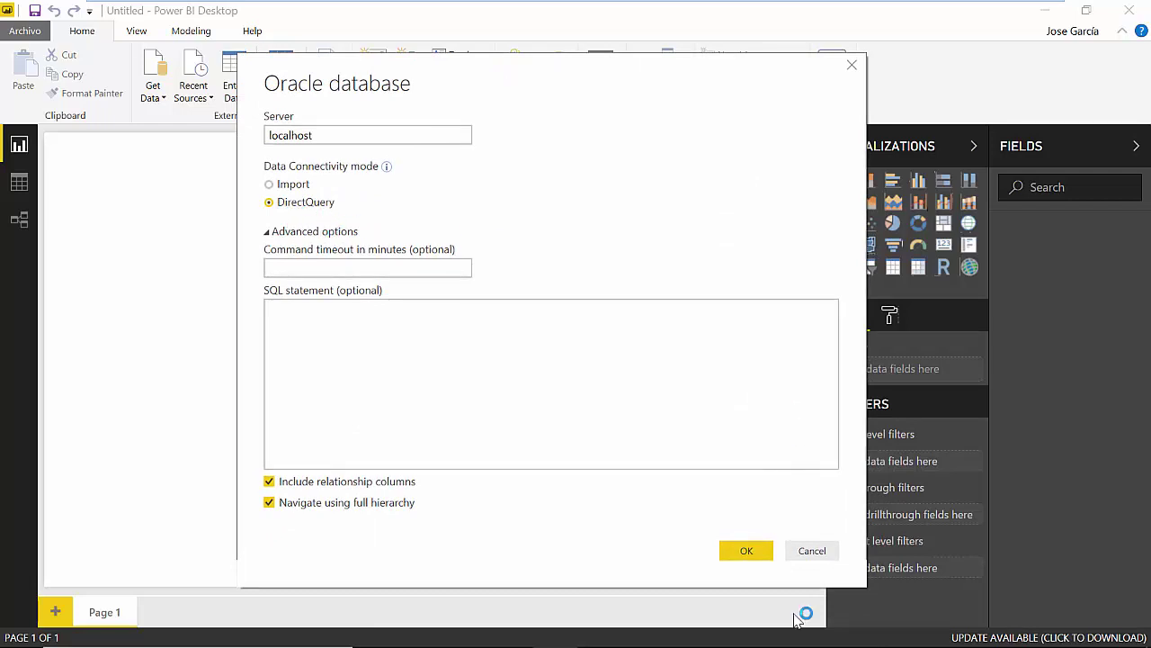
{"action": "left_click", "coordinate": [743, 551]}
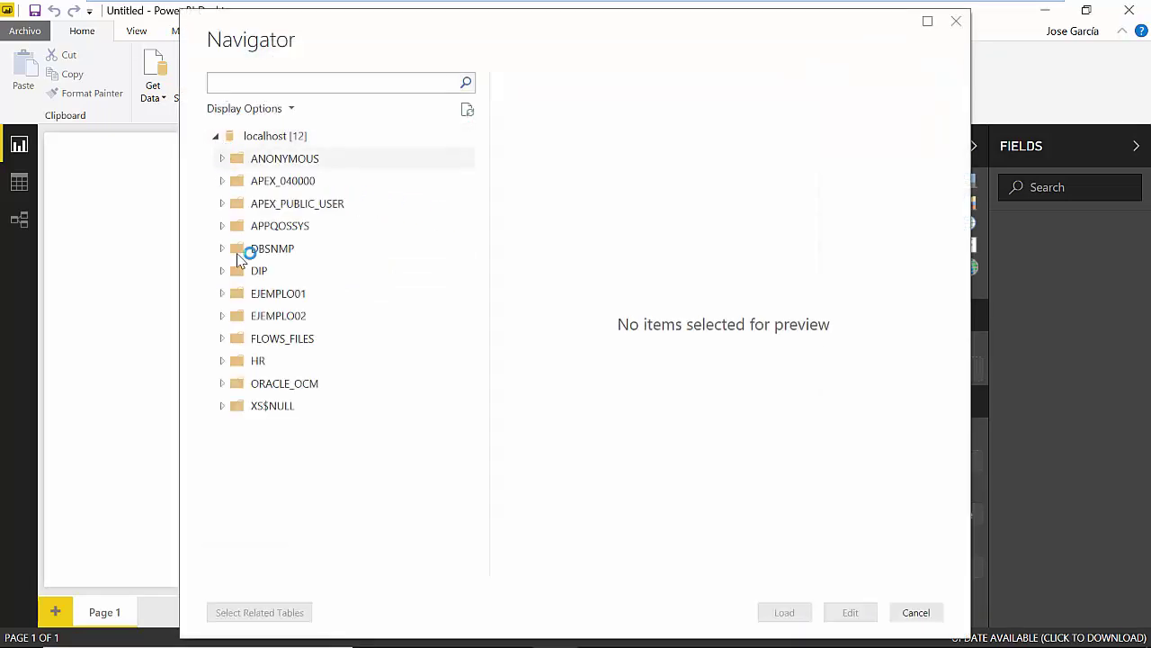
Select the HR tables COUNTRIES, DEPARTMENTS, EMPLOYEES, JOB_HISTORY, JOBS, LOCATIONS and REGIONS for loading
{"action": "left_click", "coordinate": [230, 362]}
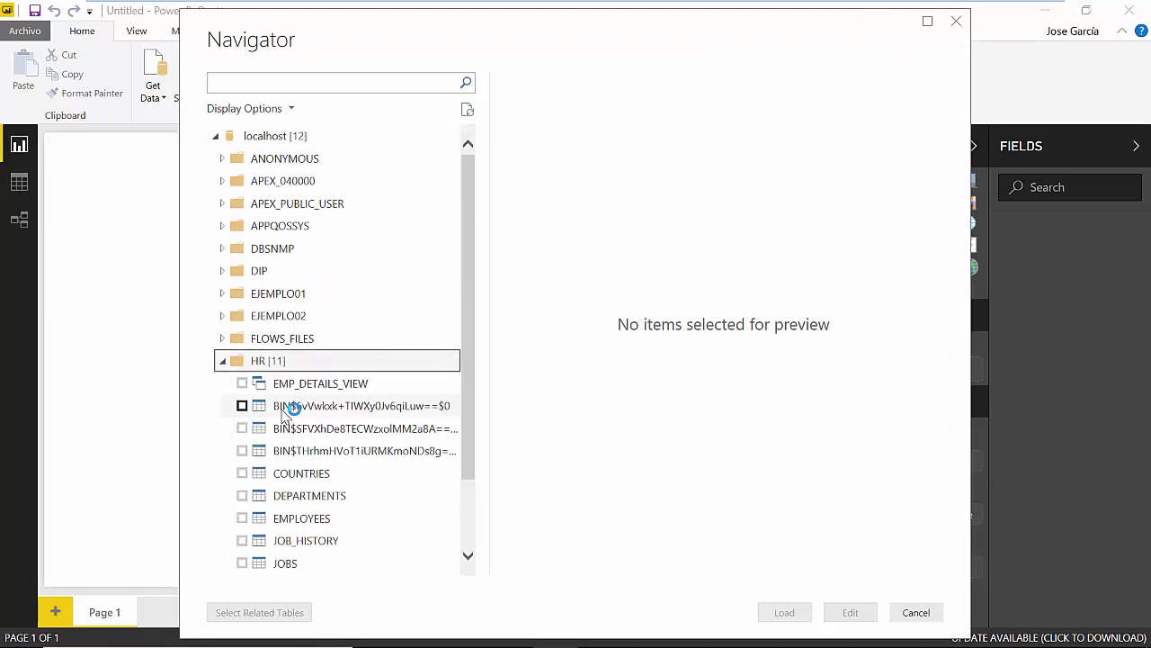
{"action": "scroll", "coordinate": [322, 432], "scroll_direction": "down", "scroll_amount": 2}
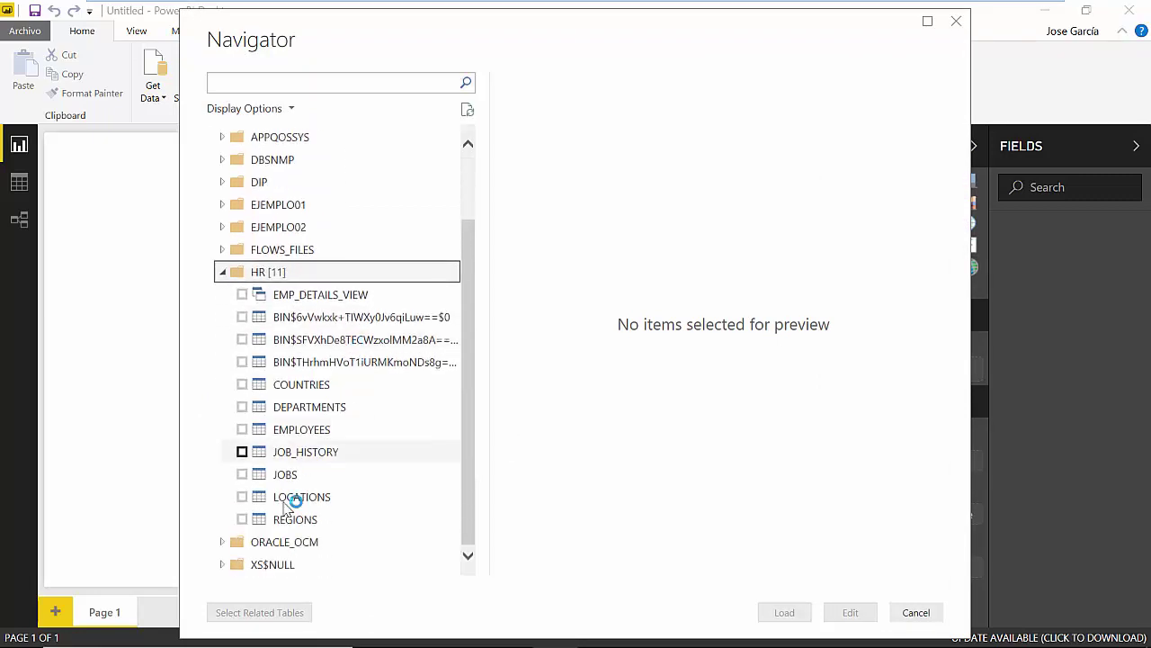
{"action": "left_click", "coordinate": [243, 451]}
{"action": "left_click", "coordinate": [256, 426]}
{"action": "left_click", "coordinate": [242, 406]}
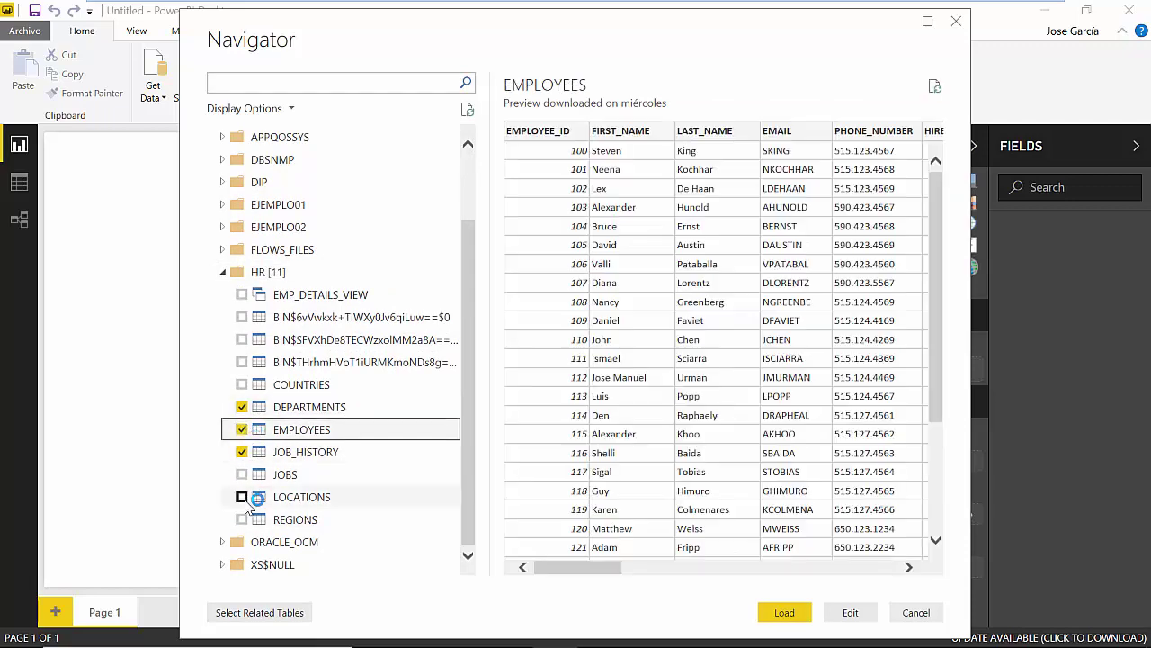
{"action": "left_click", "coordinate": [242, 474]}
{"action": "left_click", "coordinate": [242, 497]}
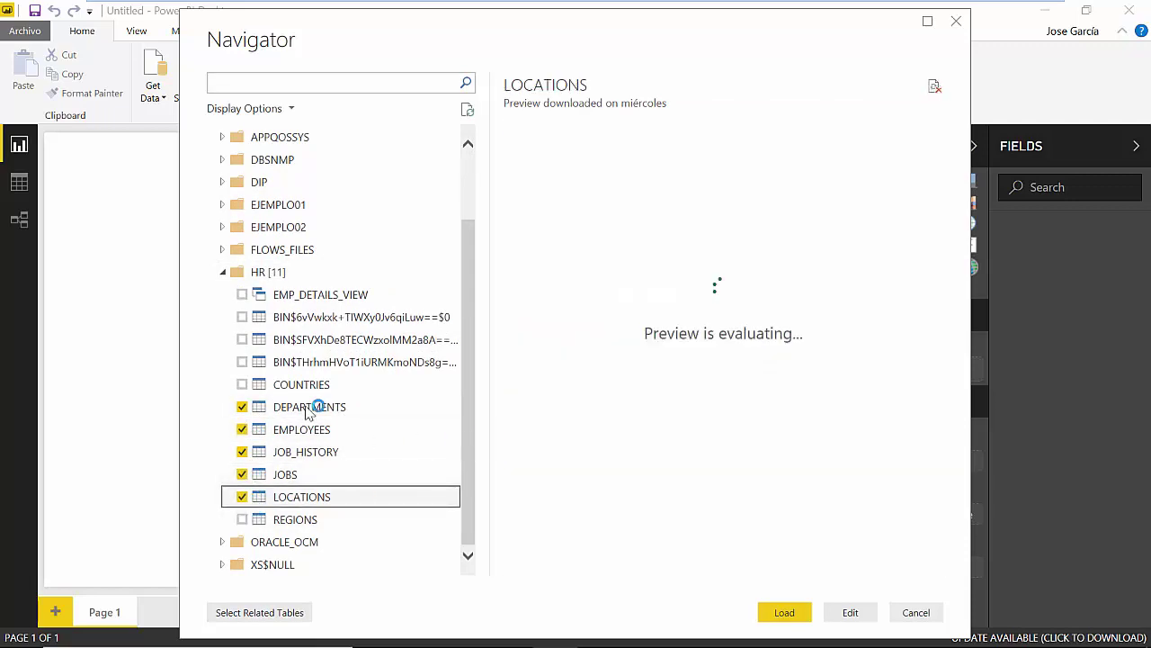
{"action": "left_click", "coordinate": [259, 384]}
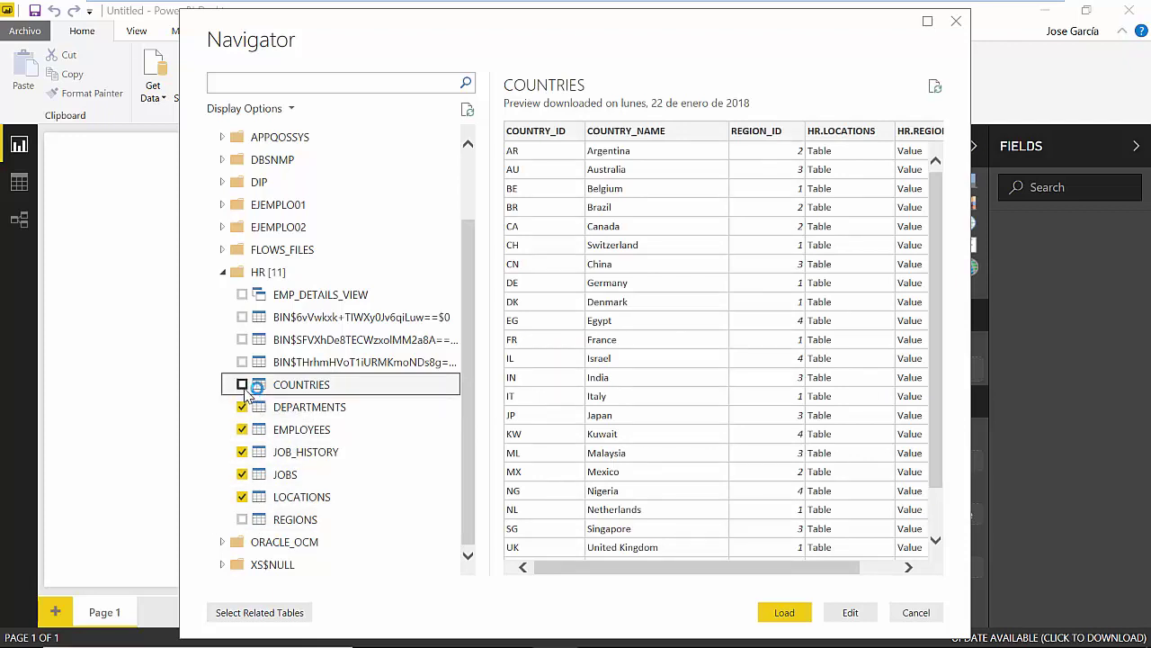
{"action": "left_click", "coordinate": [242, 384]}
{"action": "left_click", "coordinate": [242, 519]}
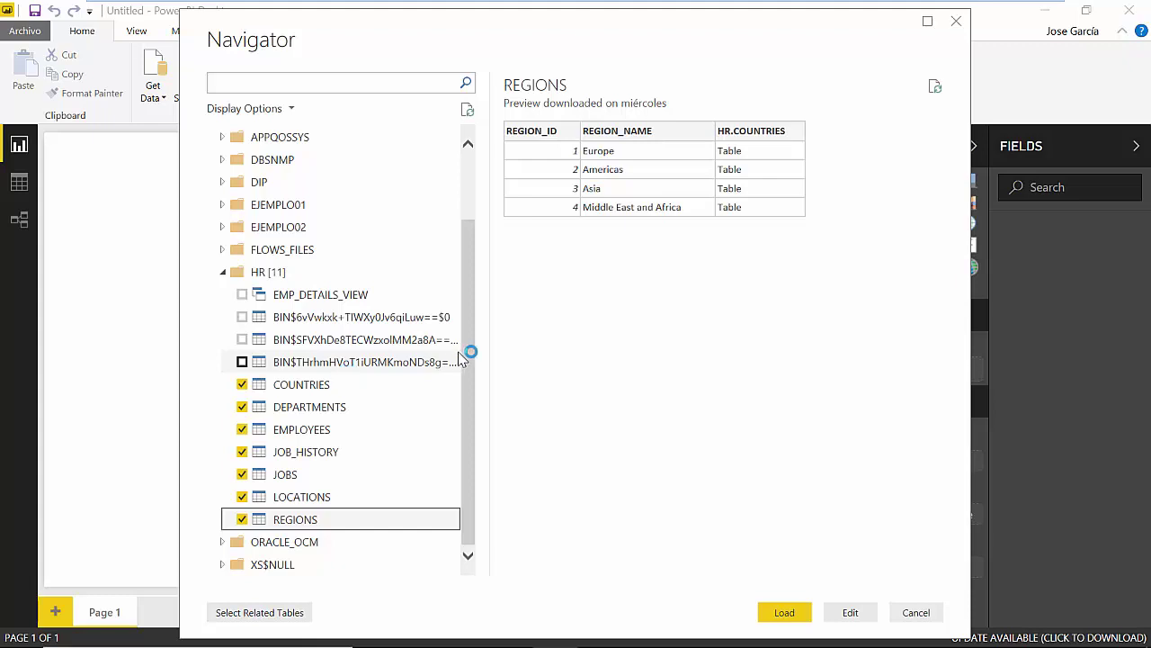
Add the EMP, ORD_ITEMS, ORDERS and PROD_INFO tables of the EJEMPLO01 schema to the selection and load all selected tables
{"action": "left_click", "coordinate": [226, 205]}
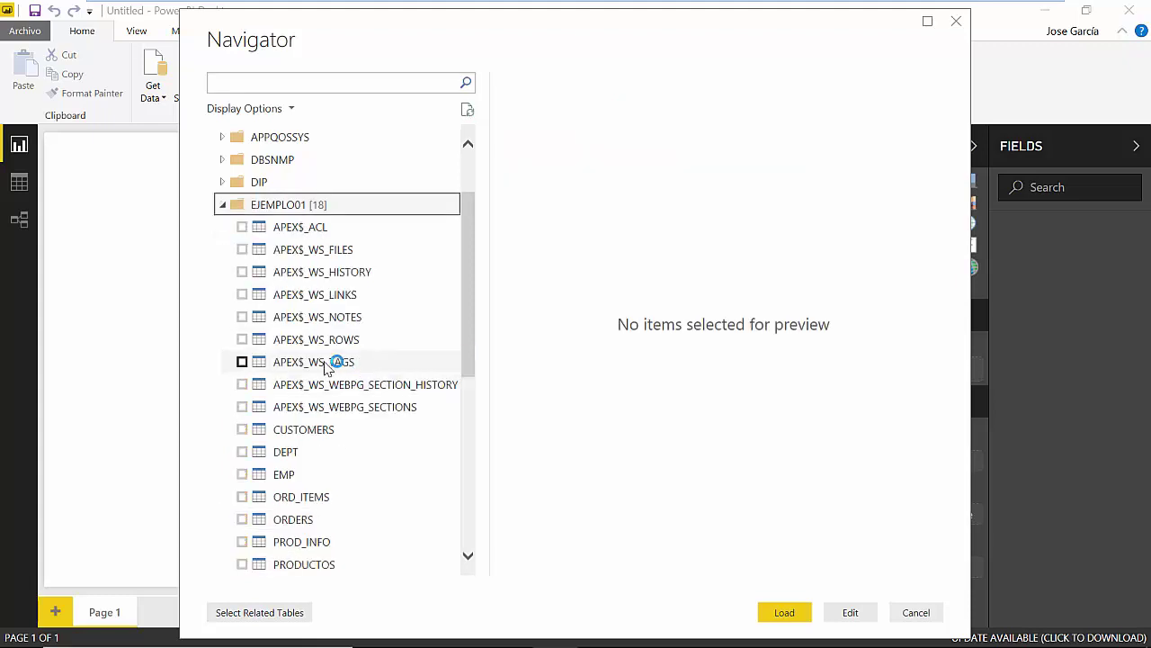
{"action": "scroll", "coordinate": [258, 399], "scroll_direction": "down", "scroll_amount": 3}
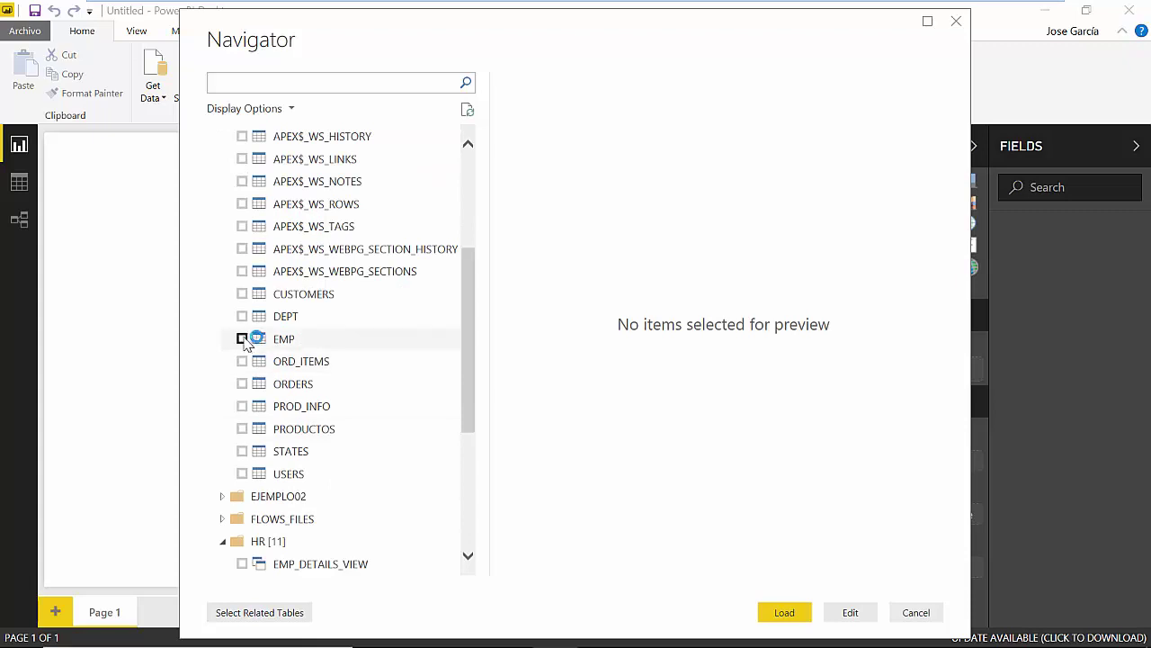
{"action": "left_click", "coordinate": [241, 338]}
{"action": "left_click", "coordinate": [242, 361]}
{"action": "left_click", "coordinate": [242, 383]}
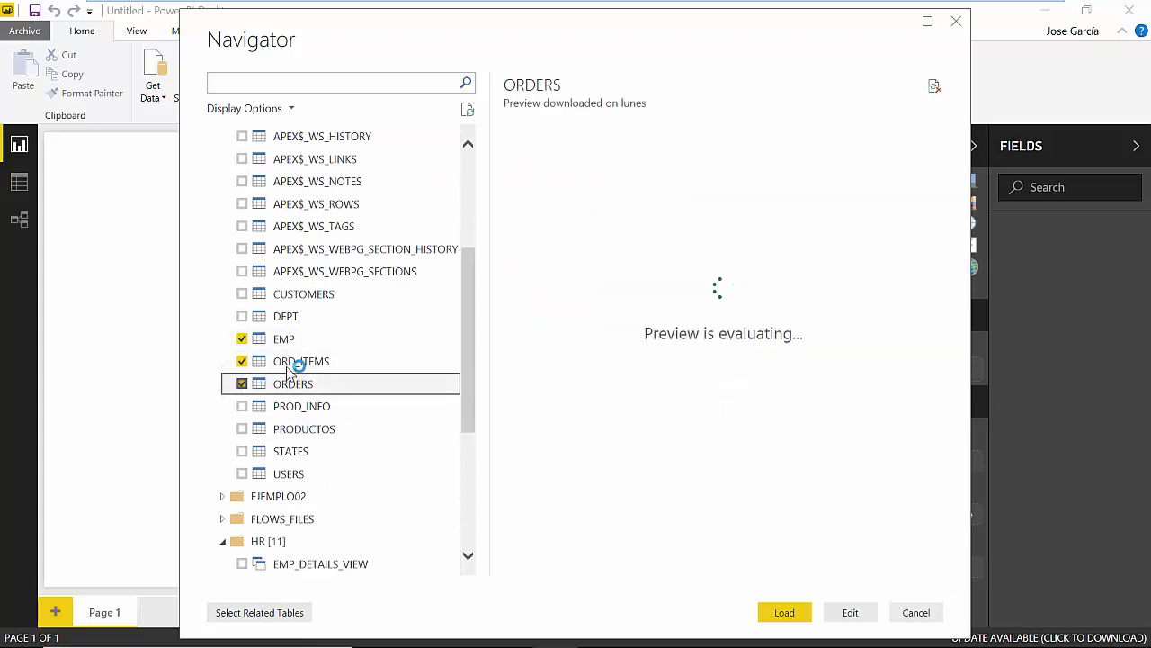
{"action": "scroll", "coordinate": [290, 378], "scroll_direction": "down", "scroll_amount": 3}
{"action": "scroll", "coordinate": [328, 301], "scroll_direction": "up", "scroll_amount": 1}
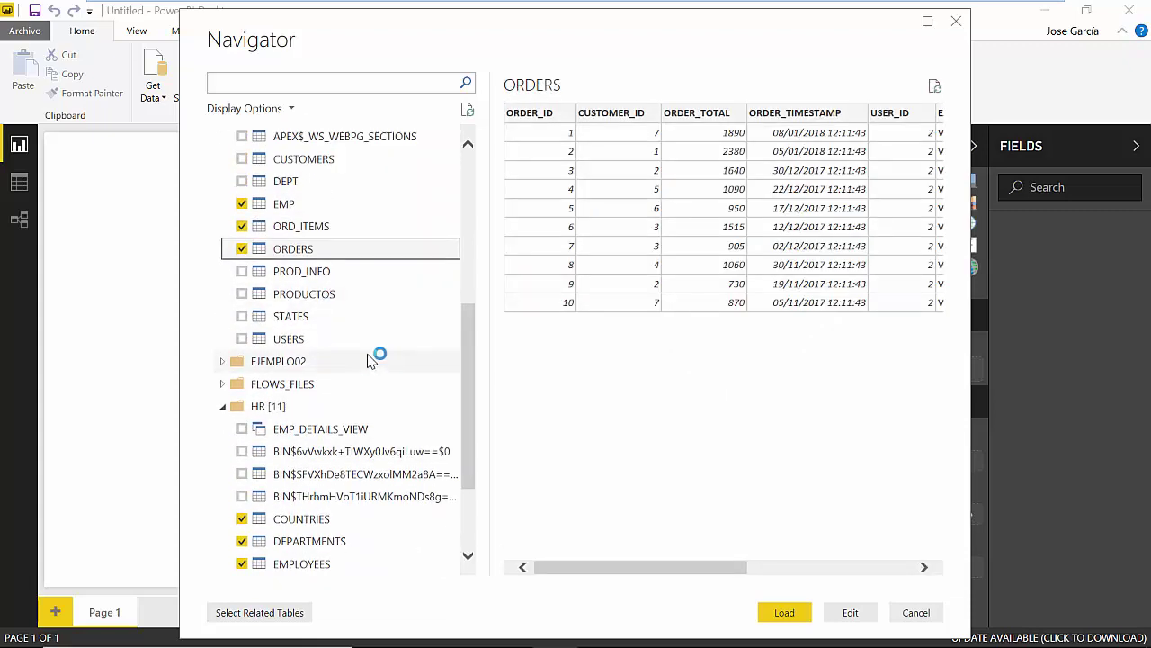
{"action": "left_click", "coordinate": [249, 271]}
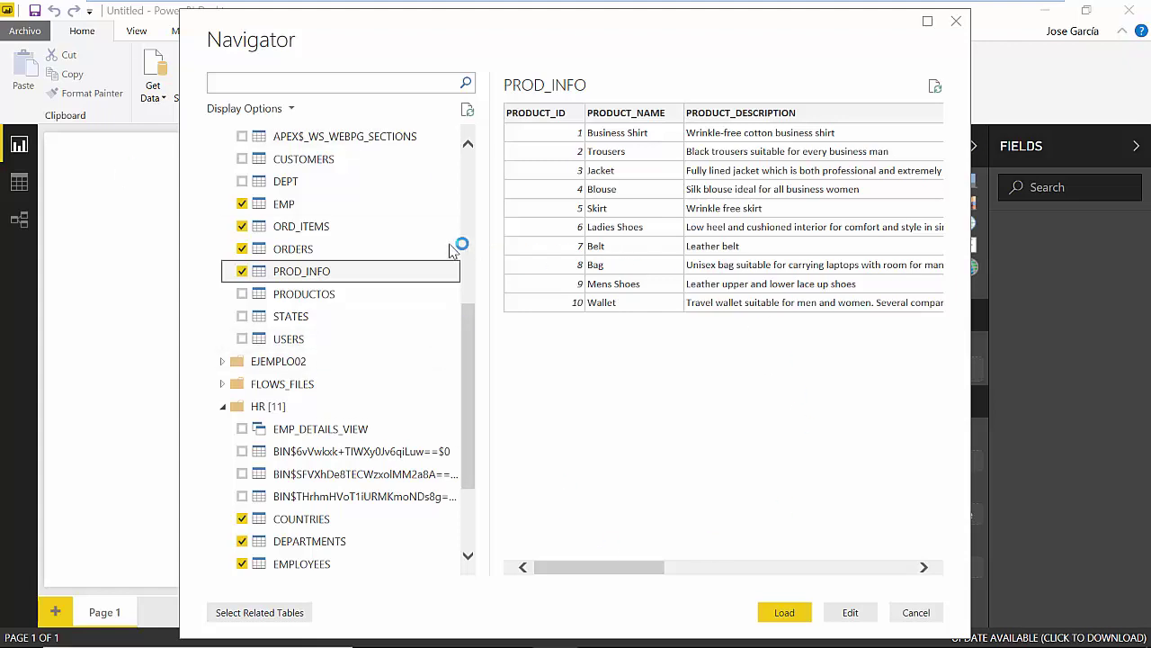
{"action": "left_click", "coordinate": [405, 227]}
{"action": "left_click", "coordinate": [784, 611]}
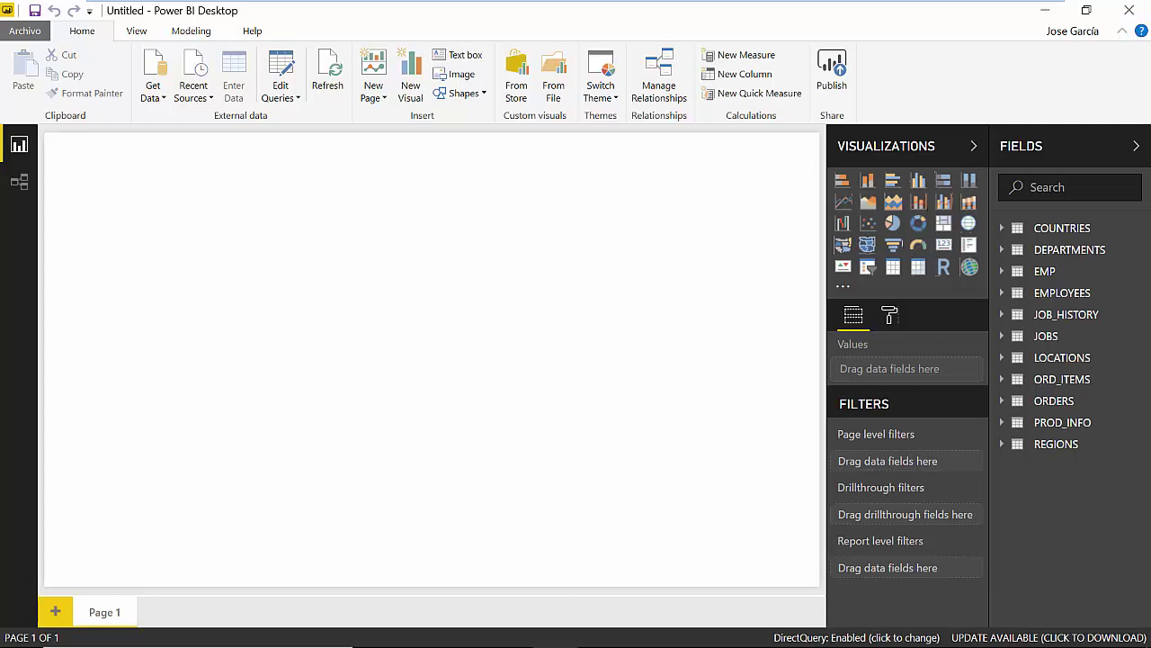
Show the fields of REGIONS and LOCATIONS and create a map on Page 1 with the LOCATIONS field CITY as location
{"action": "mouse_move", "coordinate": [475, 4]}
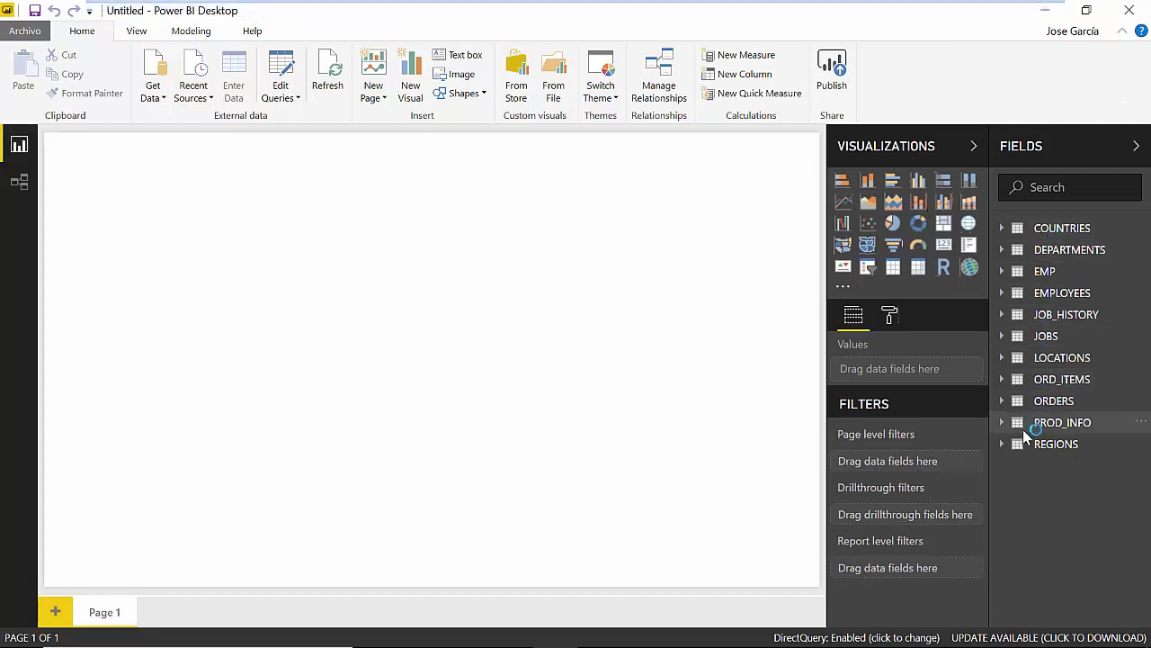
{"action": "left_click", "coordinate": [1001, 445]}
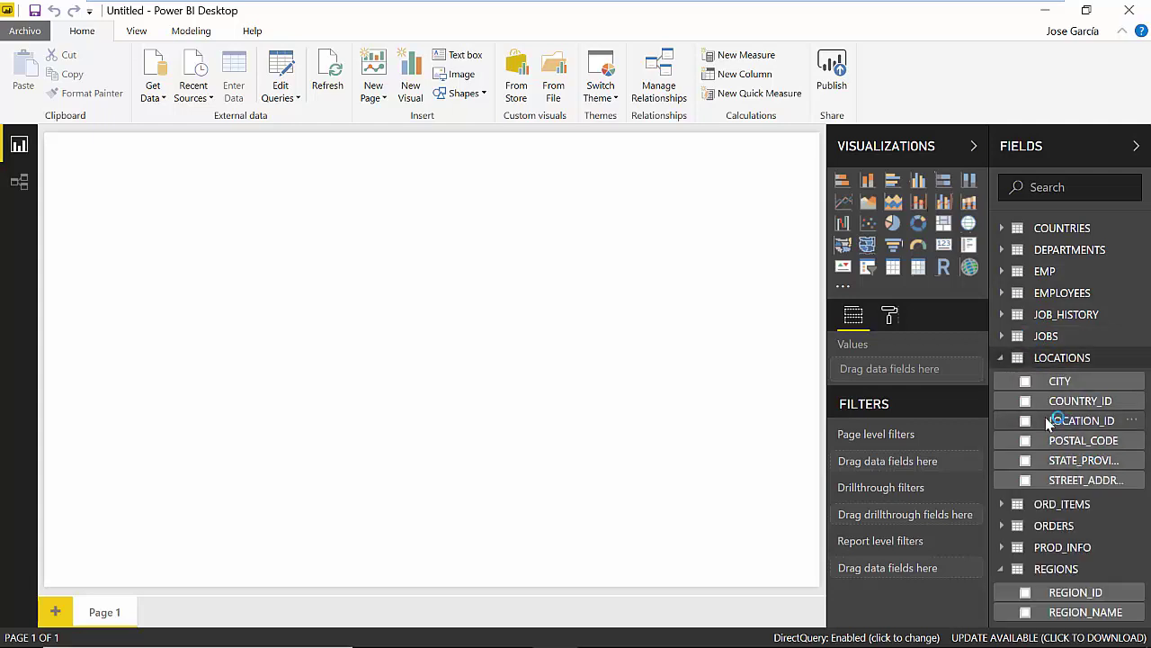
{"action": "left_click", "coordinate": [1024, 381]}
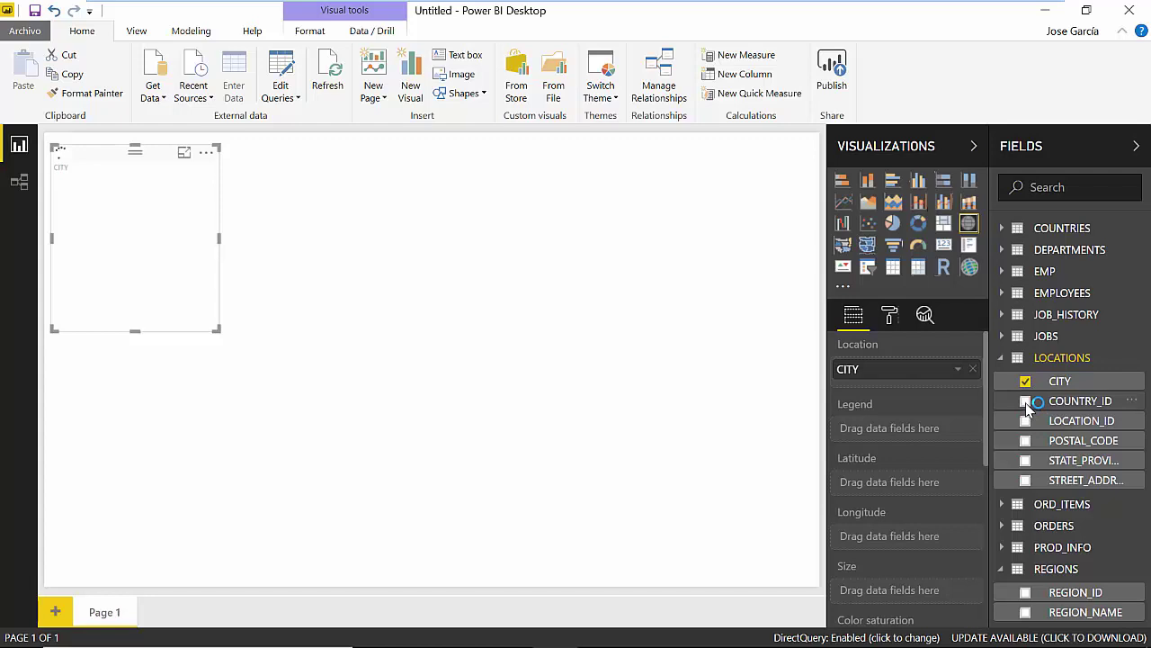
{"action": "left_click", "coordinate": [1025, 402]}
{"action": "left_click", "coordinate": [1025, 402]}
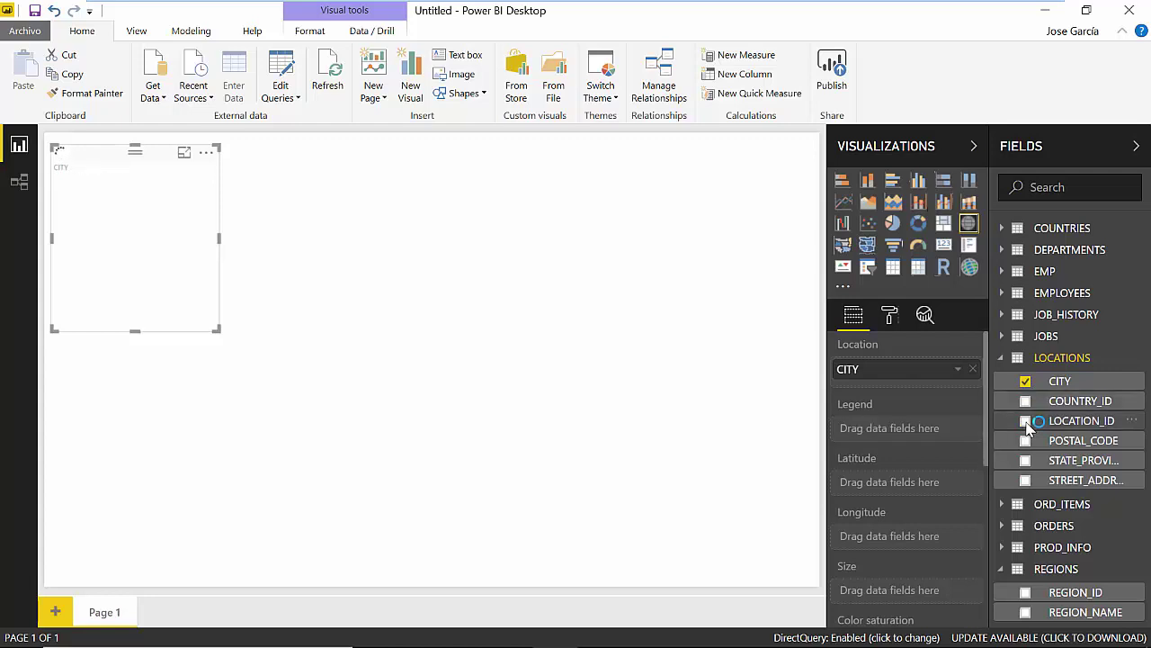
Turn the CITY map into a table, add LOCATION_ID, POSTAL_CODE and STATE_PROVINCE from LOCATIONS, and enlarge it until all rows fit
{"action": "left_click", "coordinate": [1025, 421]}
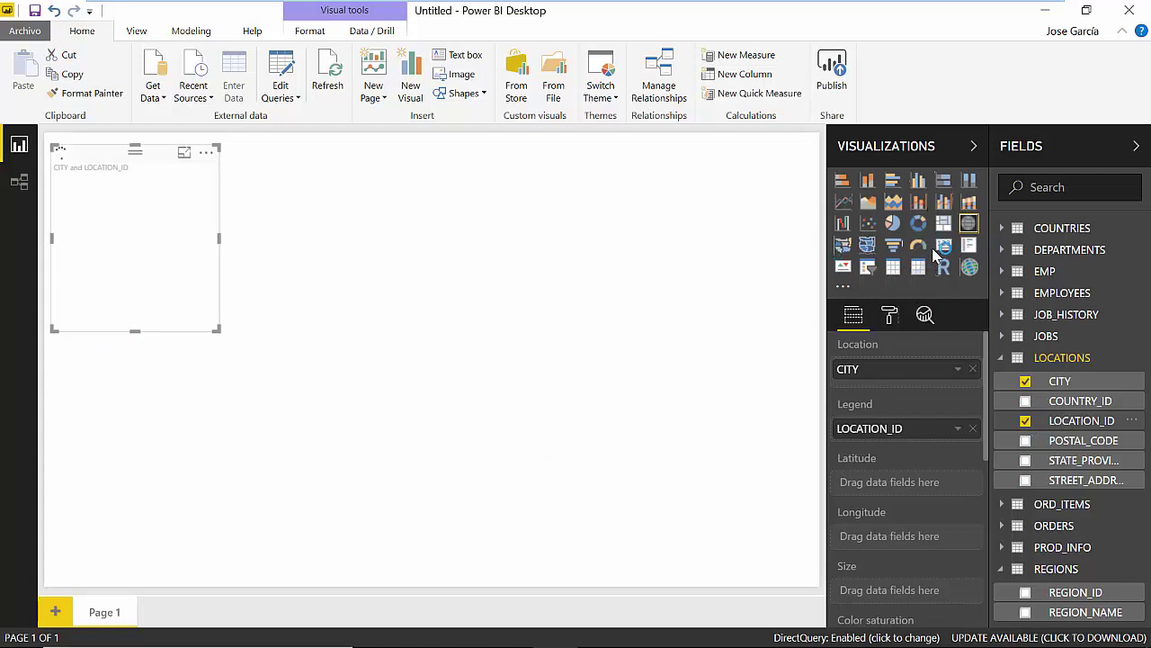
{"action": "left_click", "coordinate": [895, 269]}
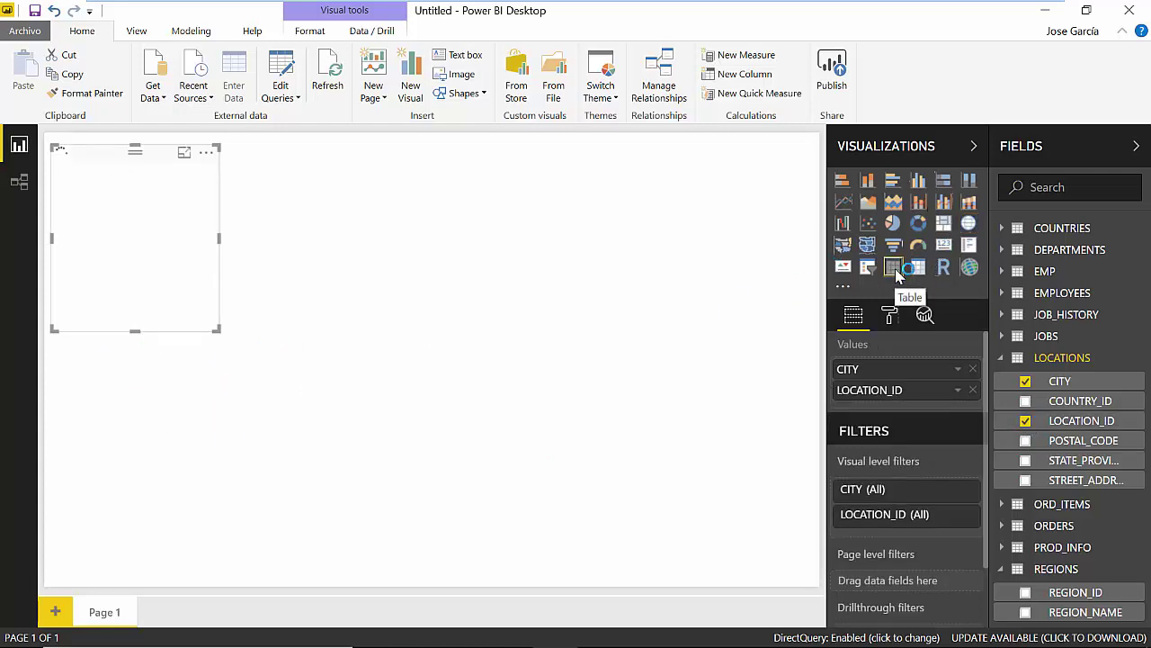
{"action": "left_click", "coordinate": [1025, 441]}
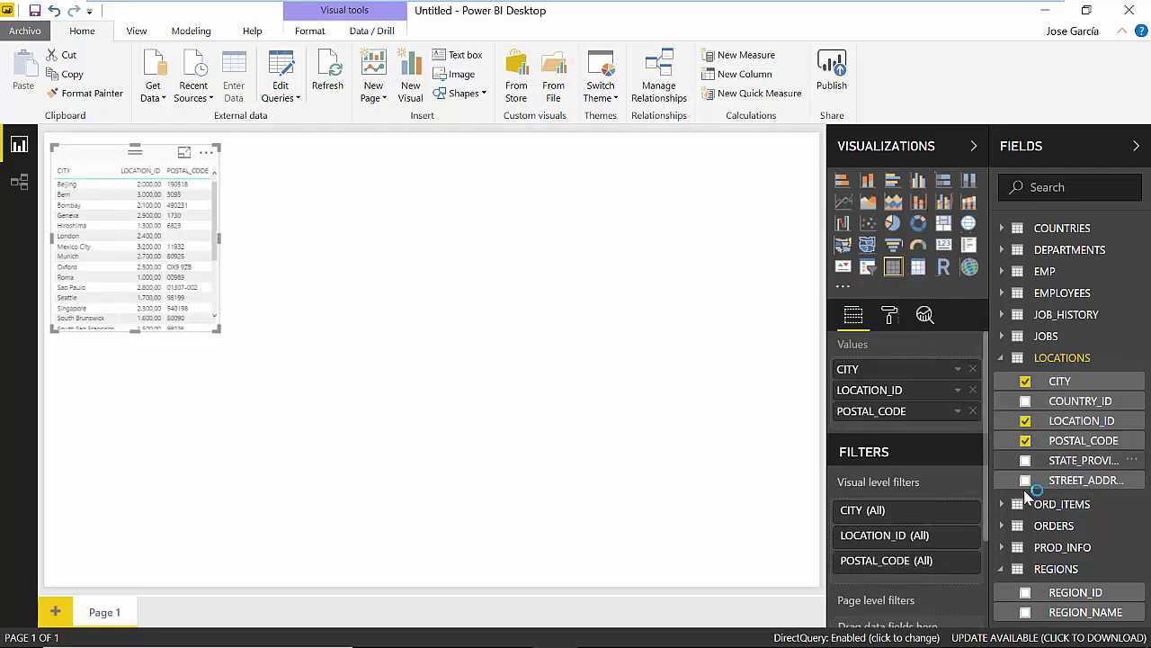
{"action": "left_click", "coordinate": [1024, 460]}
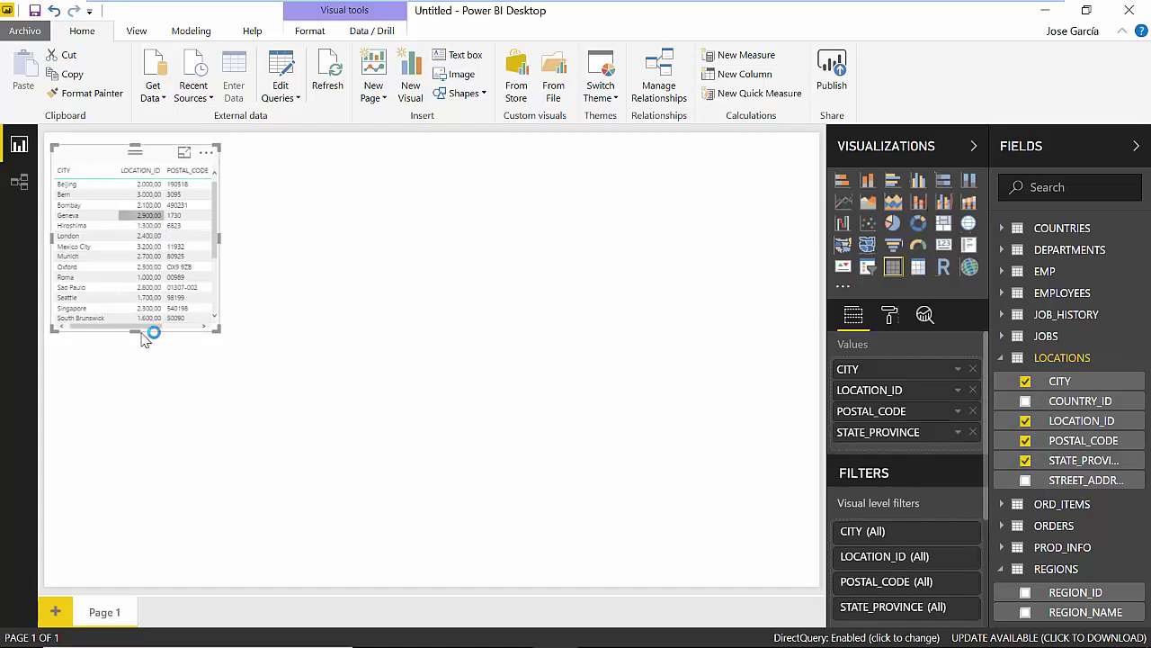
{"action": "left_click_drag", "start_coordinate": [219, 329], "coordinate": [316, 453]}
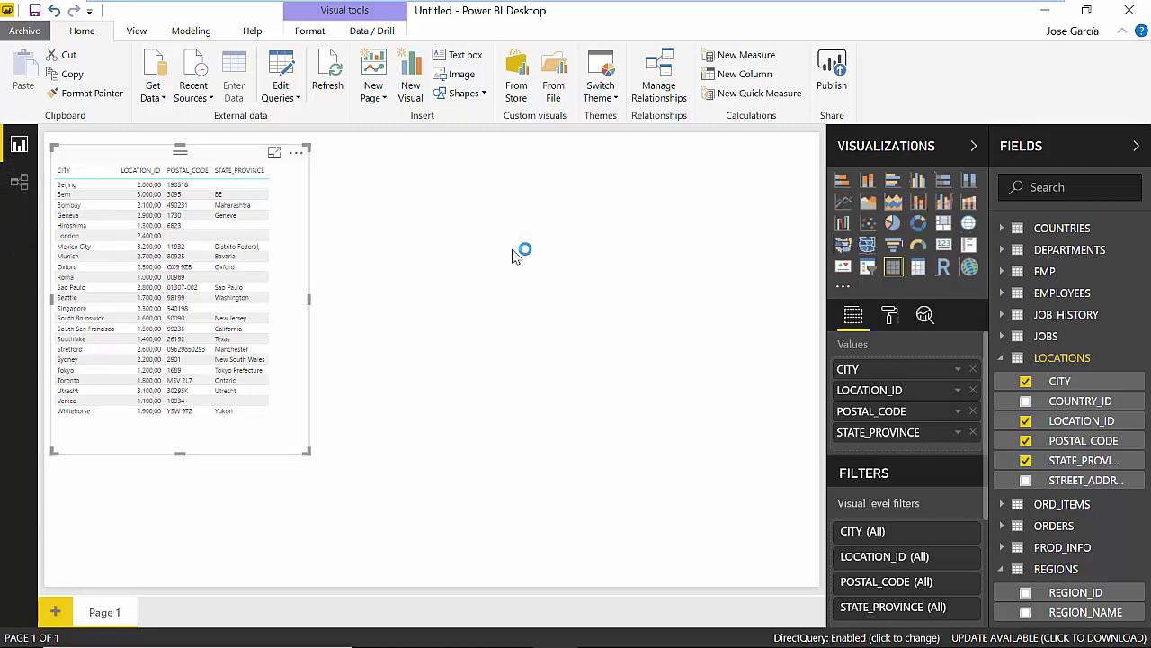
{"action": "left_click", "coordinate": [490, 233]}
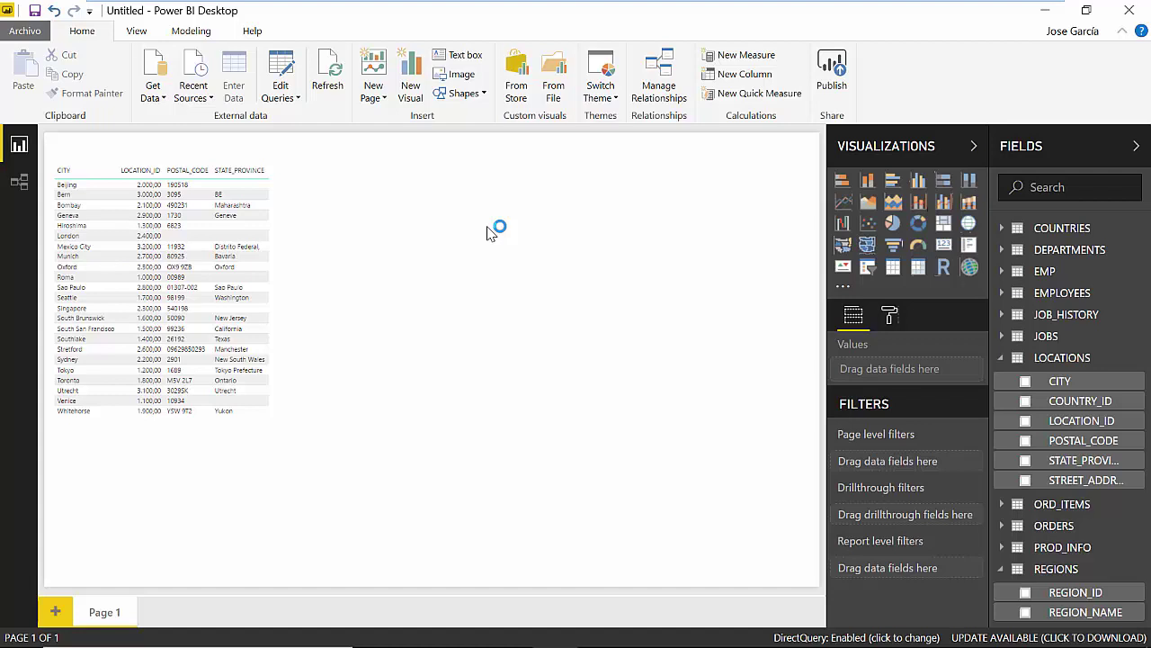
Open the Query Editor and start a new Oracle database source from the Database connectors
{"action": "left_click", "coordinate": [155, 65]}
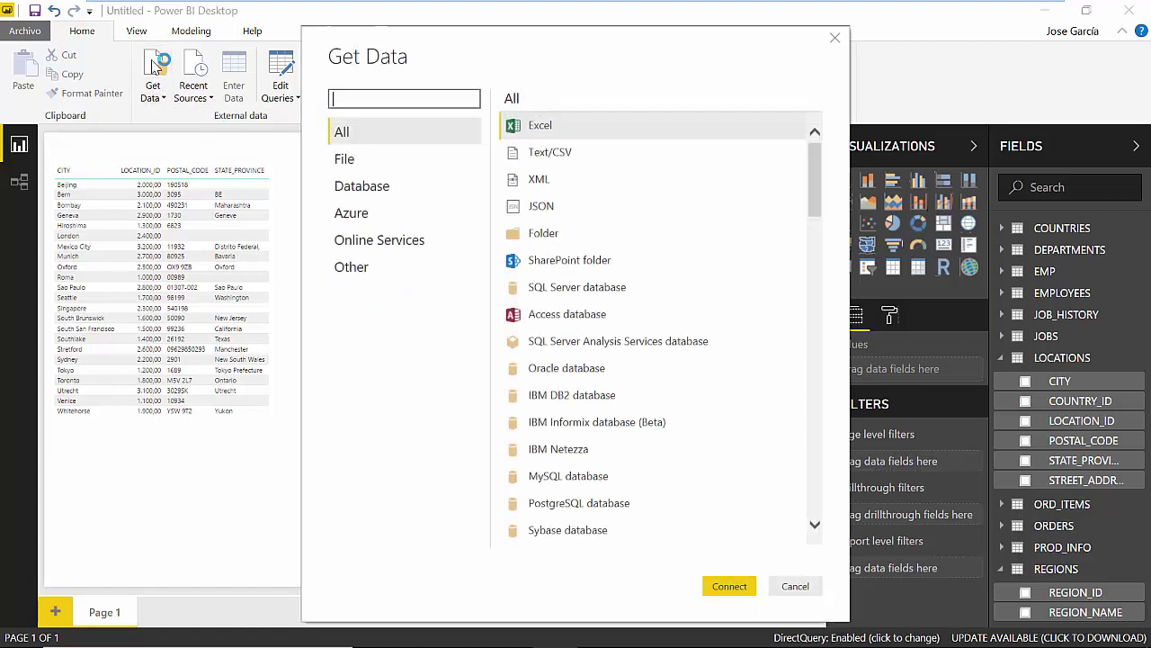
{"action": "left_click", "coordinate": [797, 585]}
{"action": "left_click", "coordinate": [281, 70]}
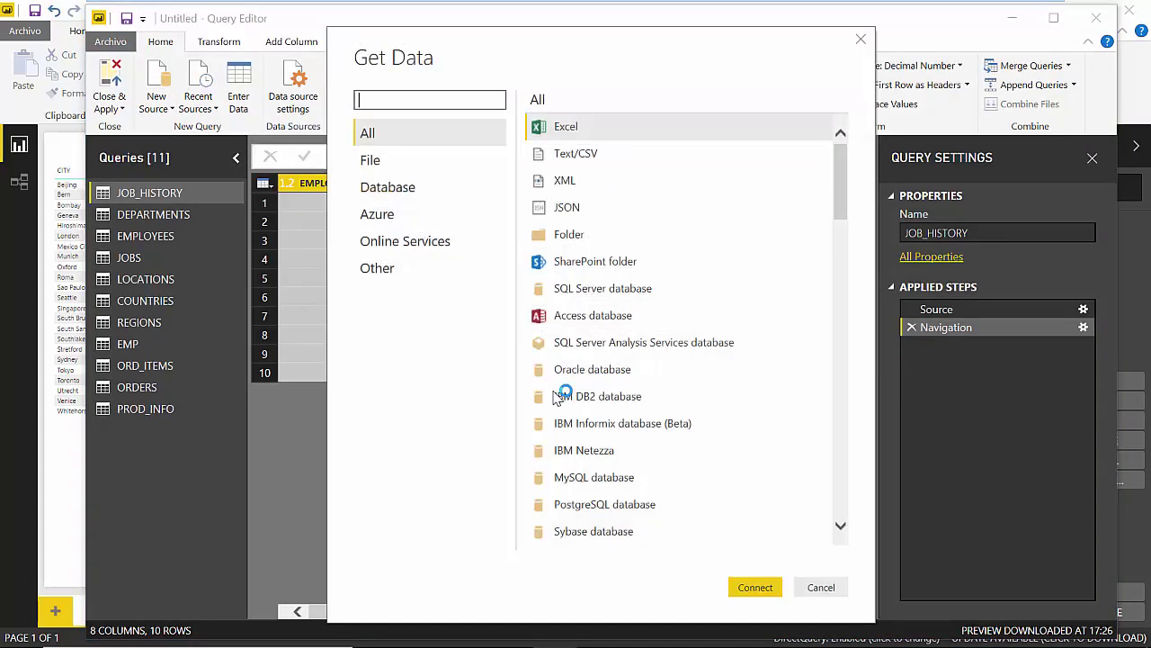
{"action": "left_click", "coordinate": [396, 188]}
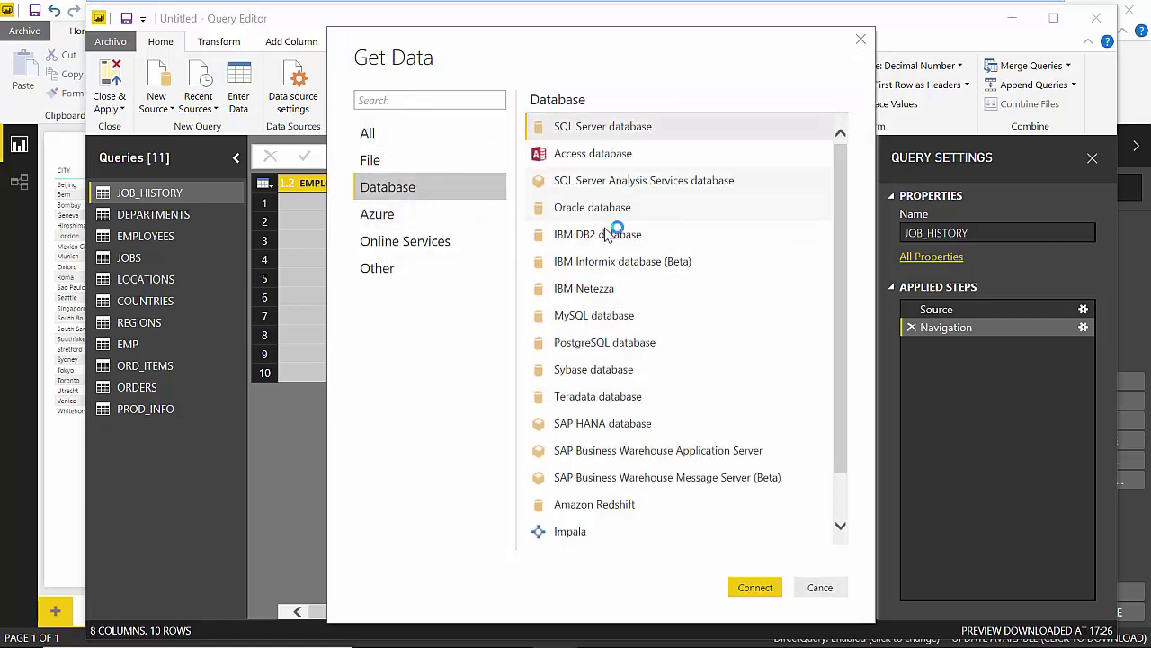
{"action": "double_click", "coordinate": [616, 208]}
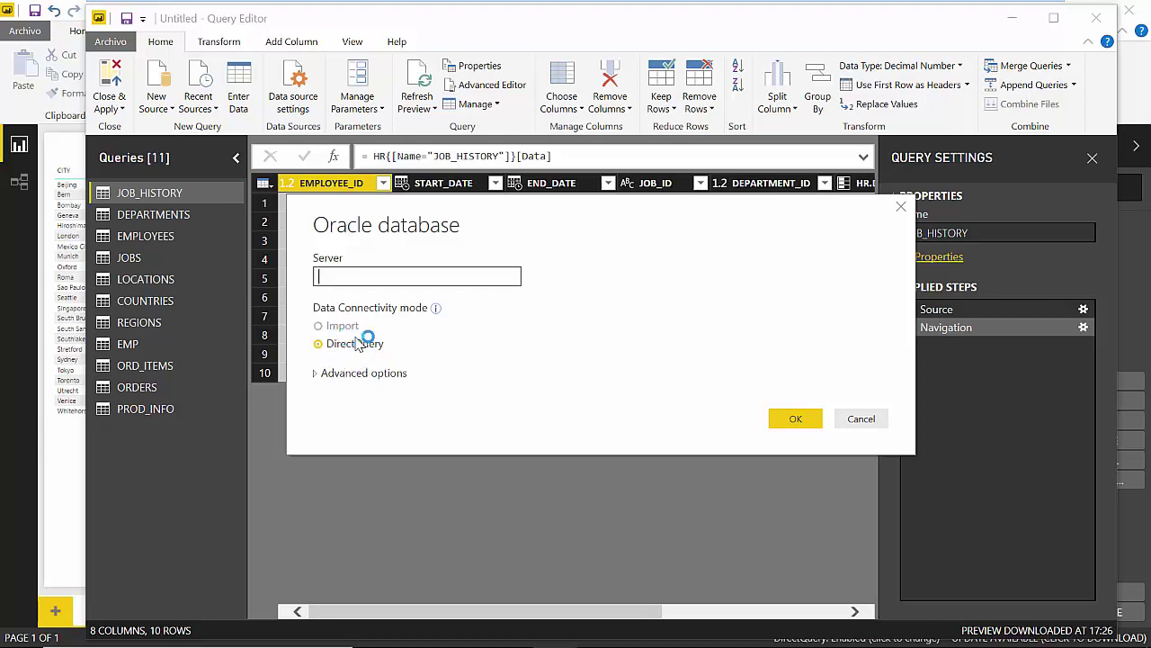
Load a DirectQuery query from server localhost using the pasted SQL statement joining EJEMPLO01 CUSTOMERS, ORDERS and ORD_ITEMS on CUSTOMER_ID and ORDER_ID
{"action": "left_click", "coordinate": [317, 373]}
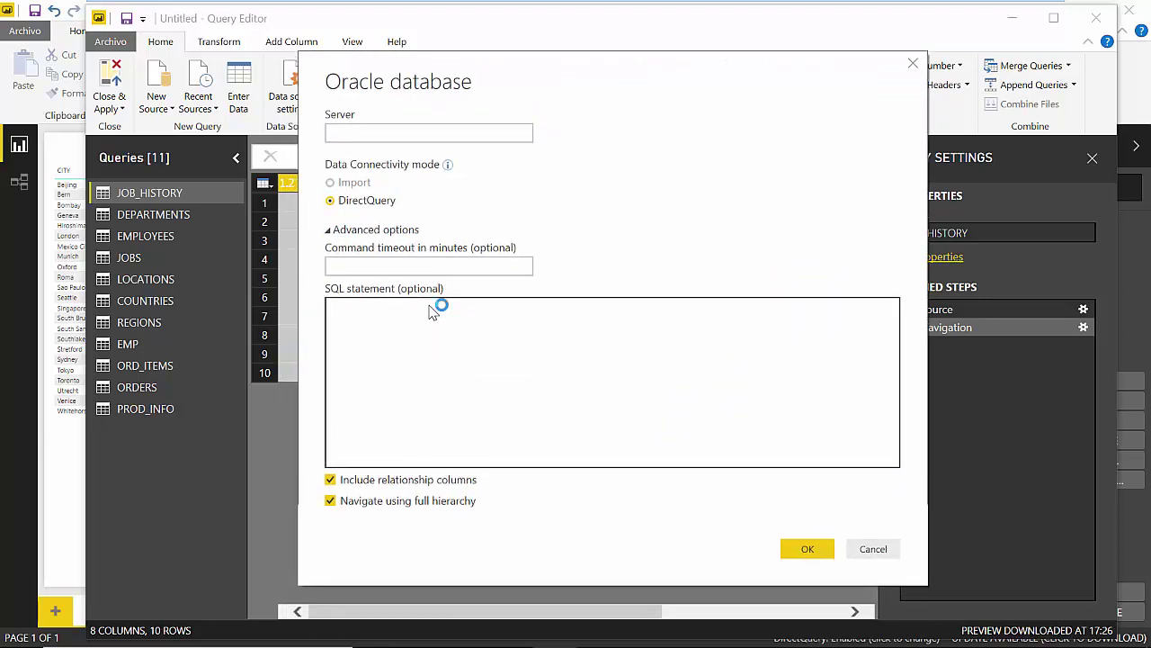
{"action": "left_click", "coordinate": [389, 349]}
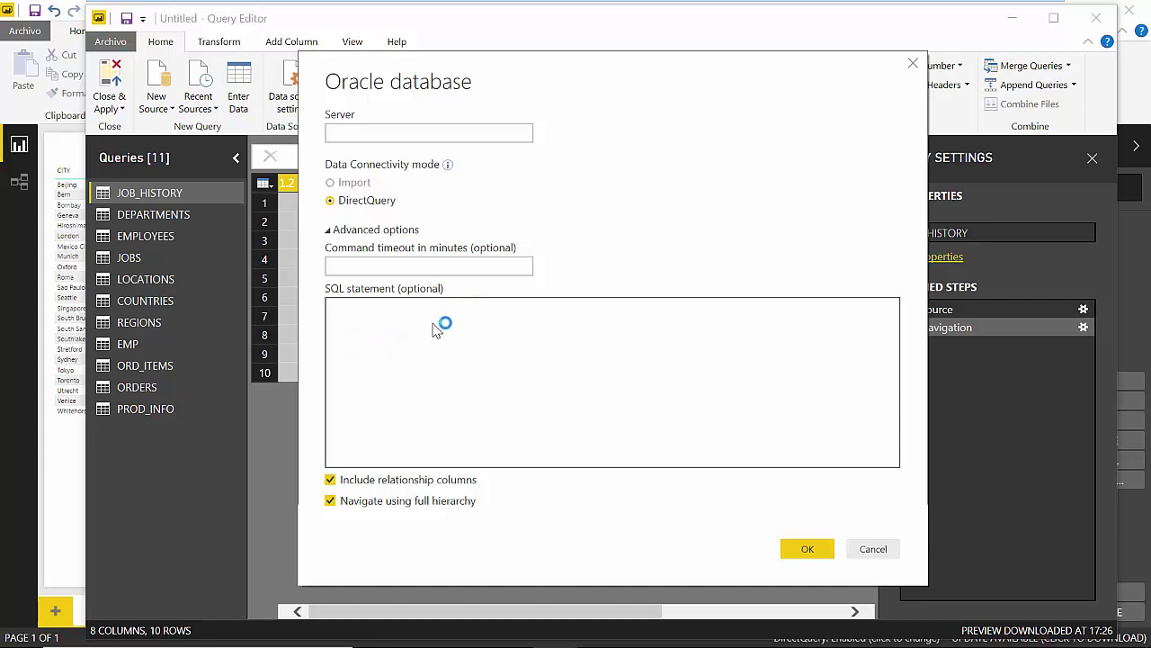
{"action": "right_click", "coordinate": [392, 314]}
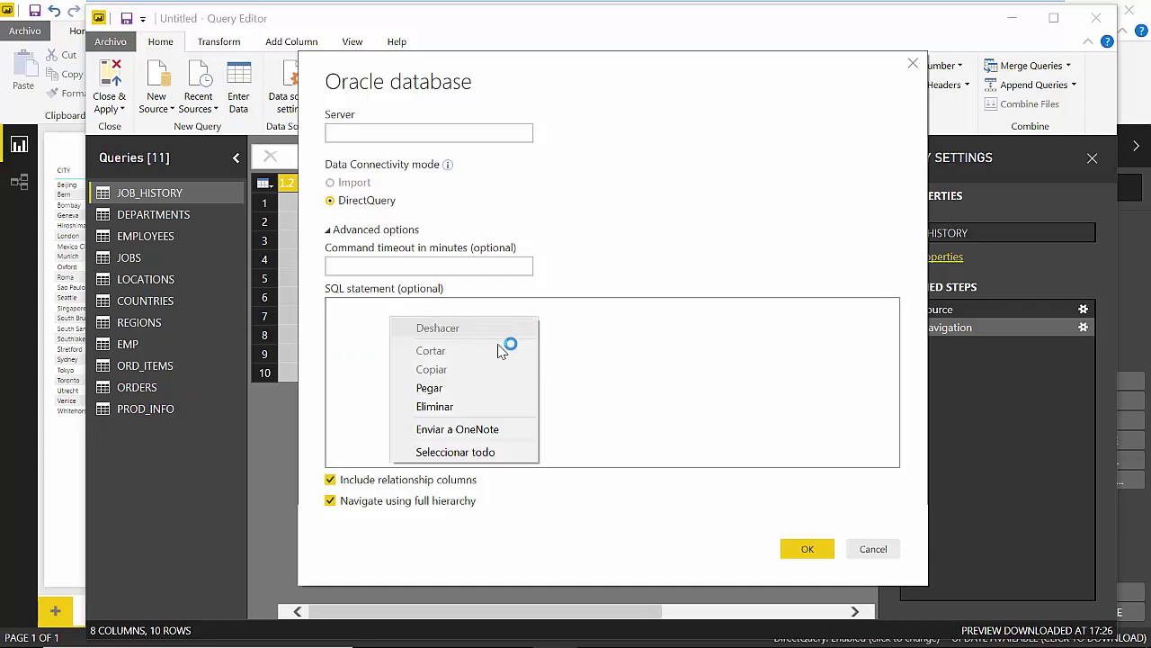
{"action": "left_click", "coordinate": [459, 388]}
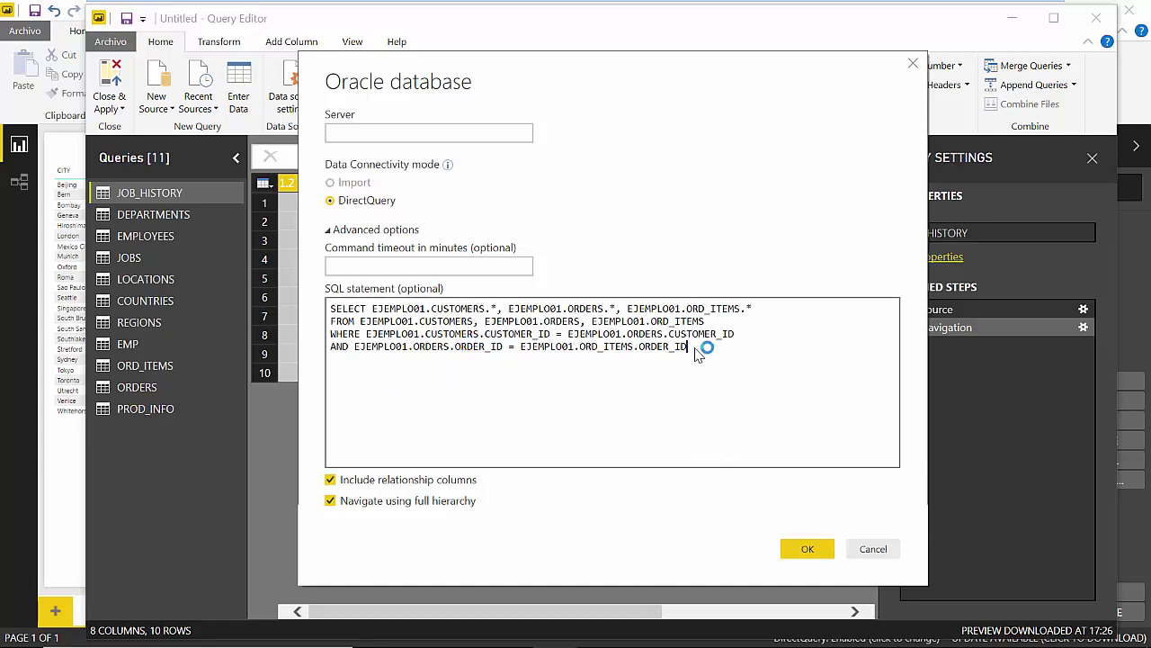
{"action": "left_click", "coordinate": [470, 137]}
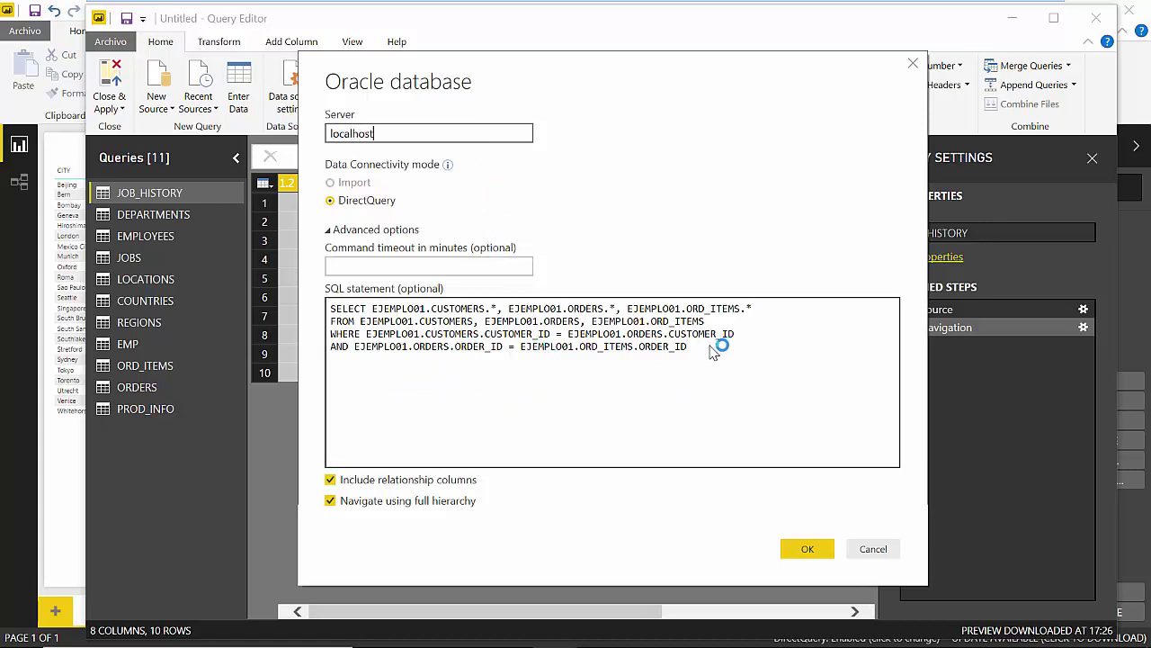
{"action": "left_click", "coordinate": [337, 322]}
{"action": "key", "text": "ctrl+a"}
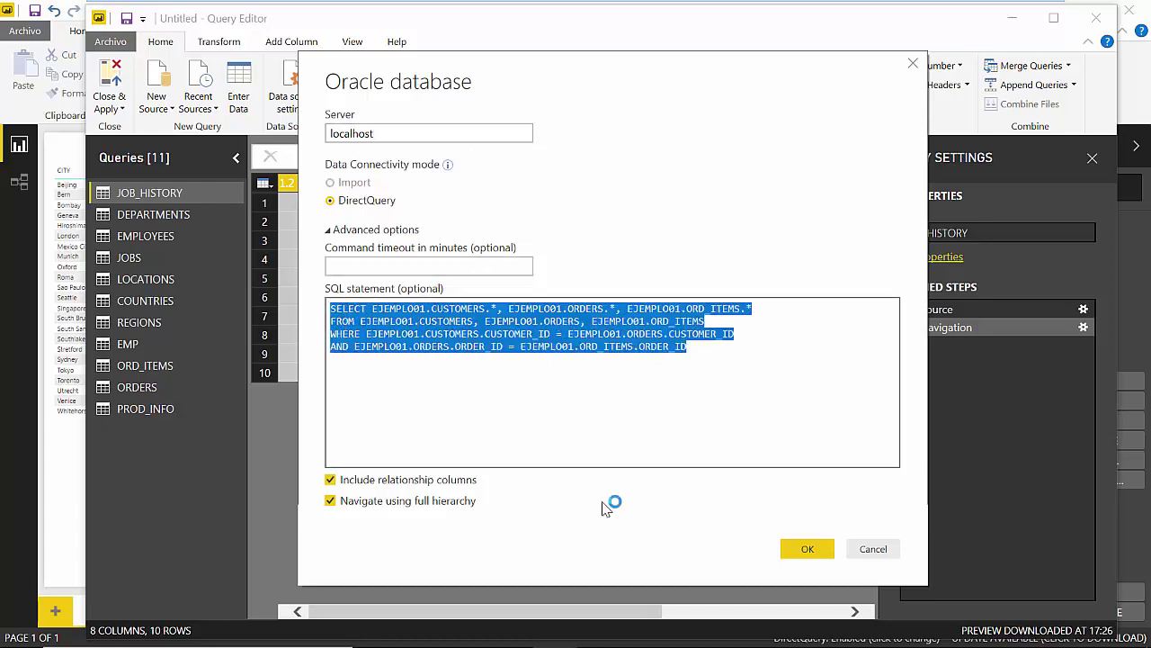
{"action": "left_click", "coordinate": [810, 548]}
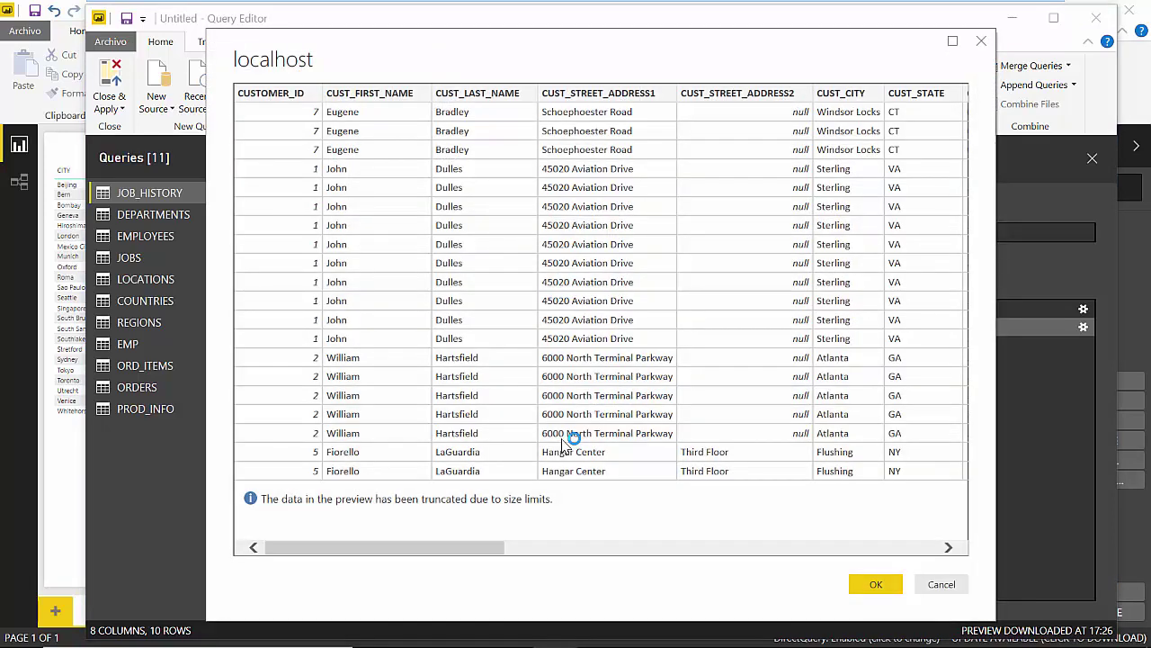
{"action": "left_click", "coordinate": [875, 584]}
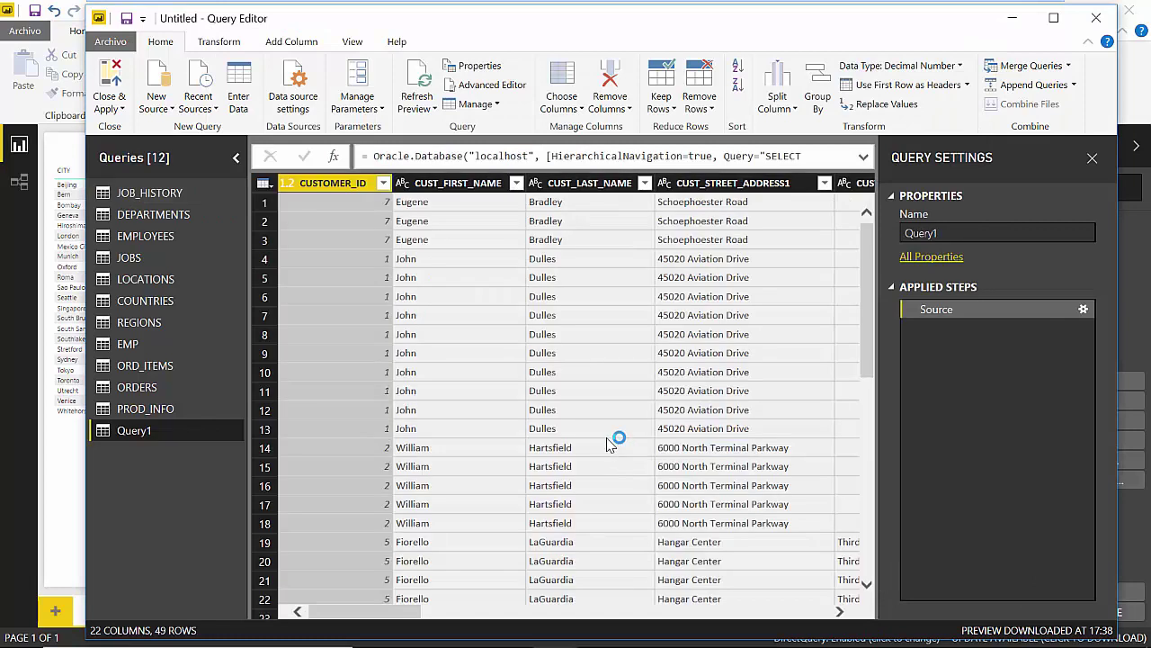
Rename the new SQL query as Pedidos
{"action": "double_click", "coordinate": [162, 436]}
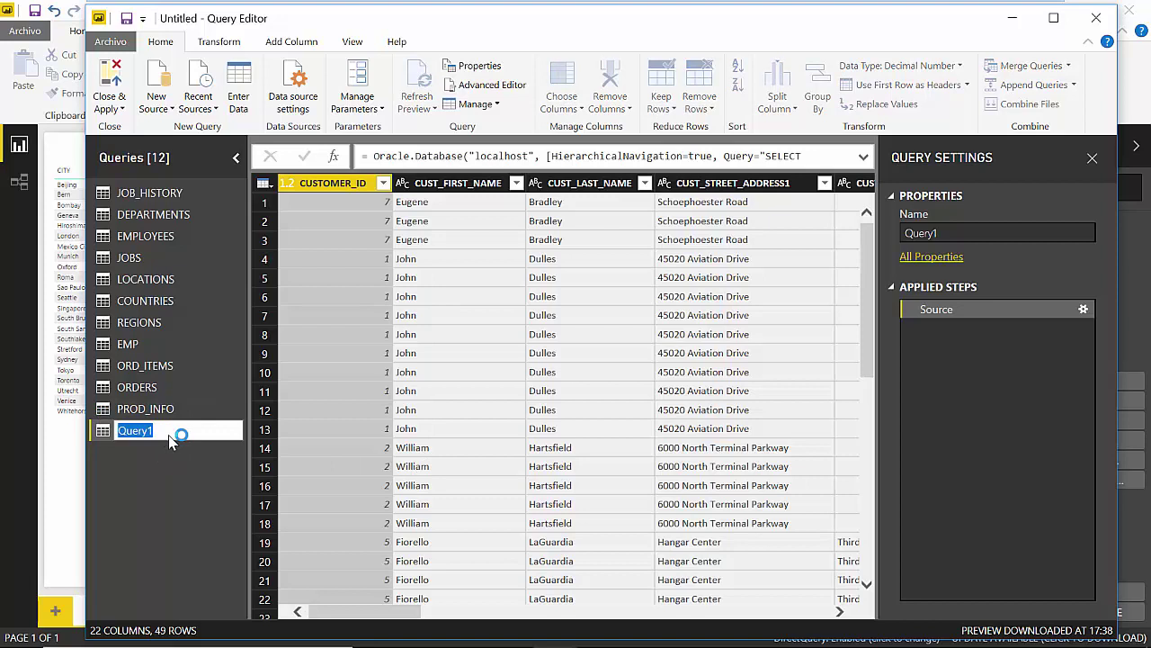
{"action": "type", "text": "Pedidos"}
{"action": "key", "text": "Return"}
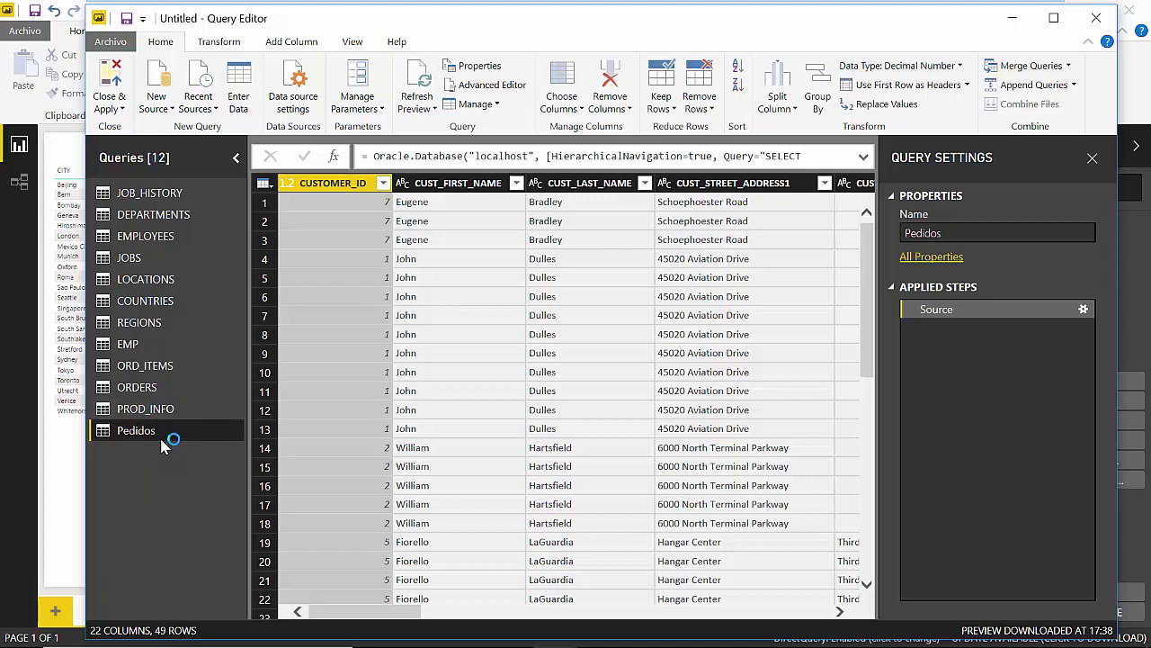
Refresh the data preview of the JOBS query and close the Query Editor, attempting to apply the query changes
{"action": "left_click", "coordinate": [178, 193]}
{"action": "left_click", "coordinate": [180, 215]}
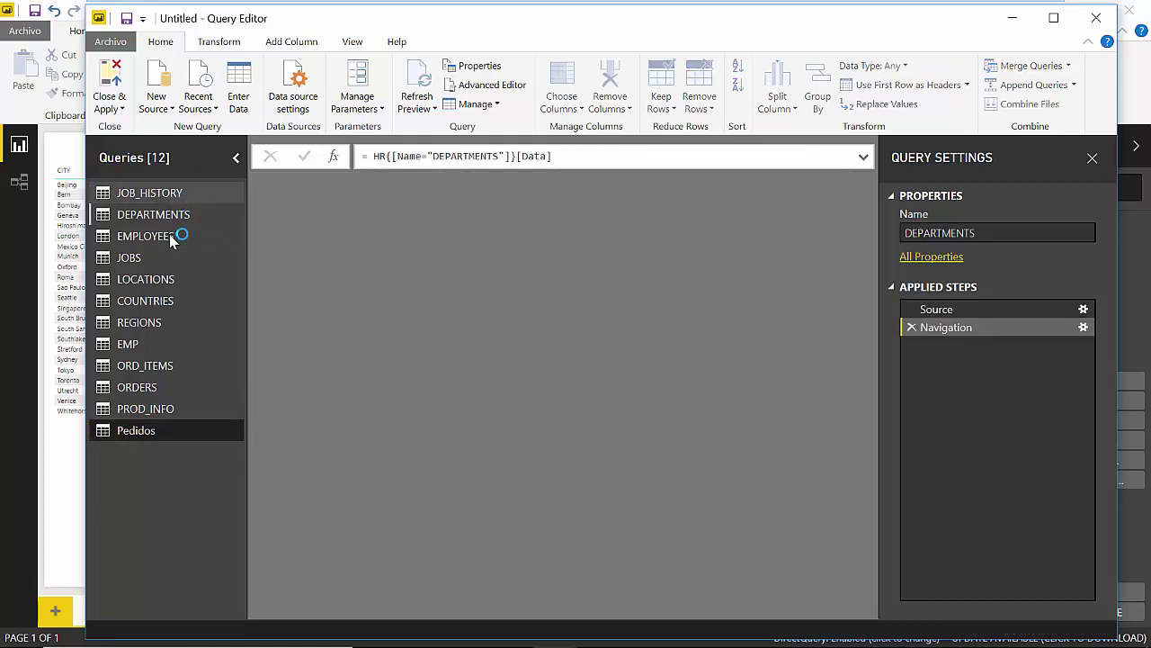
{"action": "left_click", "coordinate": [139, 256]}
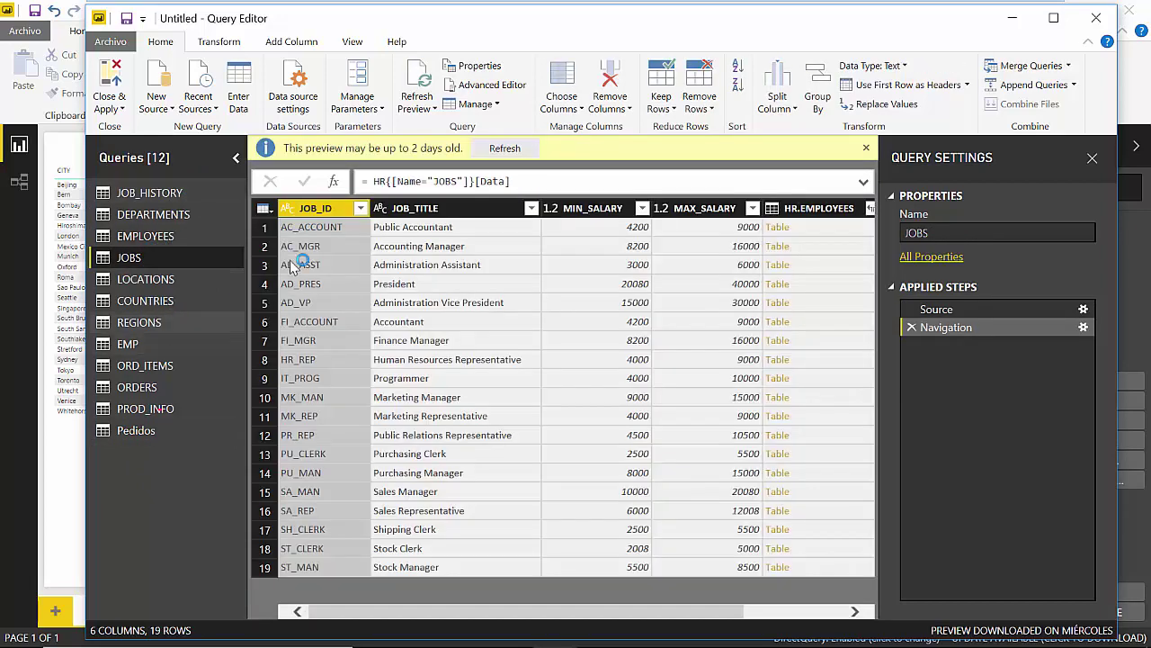
{"action": "left_click", "coordinate": [504, 149]}
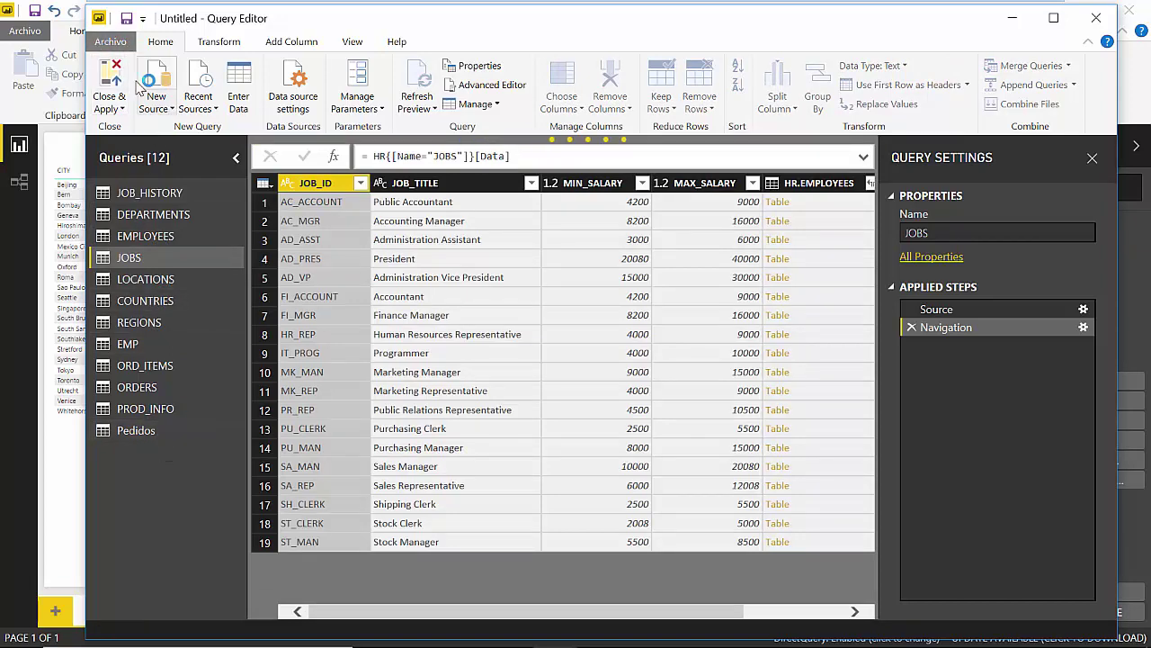
{"action": "key", "text": "alt+F4"}
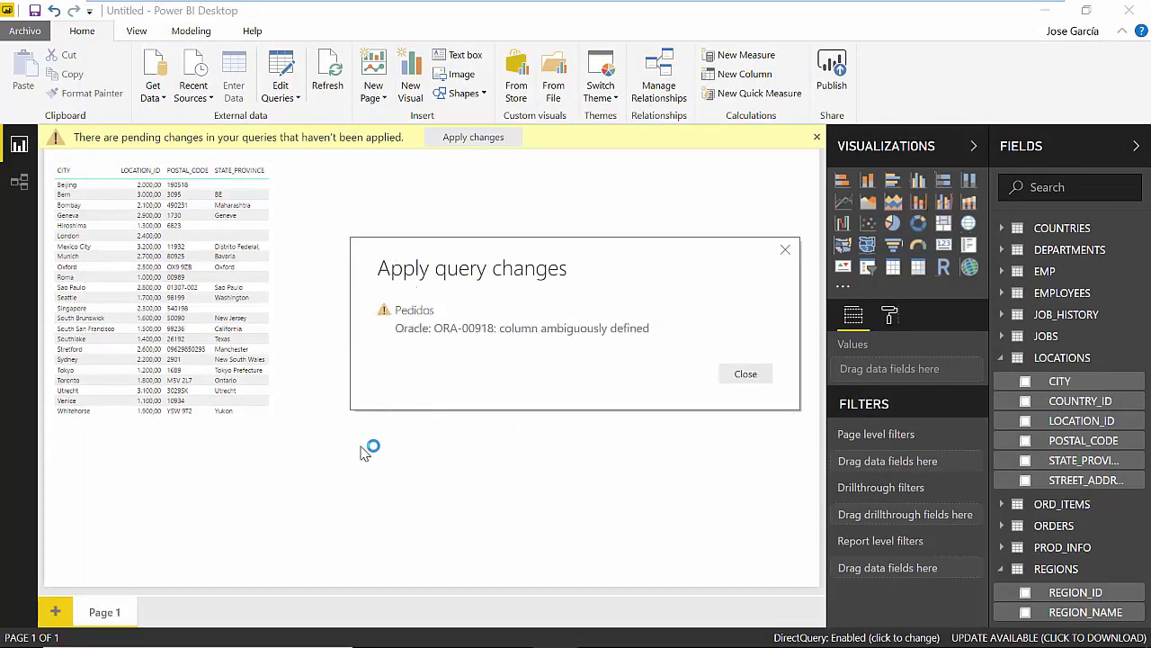
Save the report as ORACLE03-DIRECTQUERY in the 04- Ejercicio Oracle folder
{"action": "key", "text": "ctrl+s"}
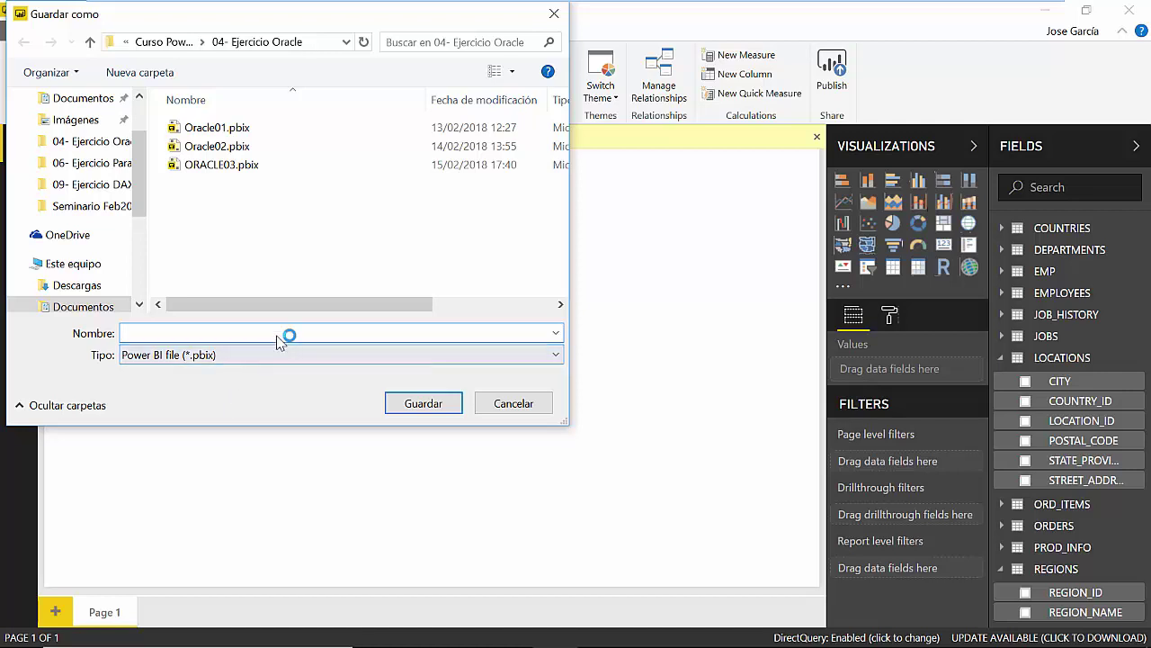
{"action": "type", "text": "ORA"}
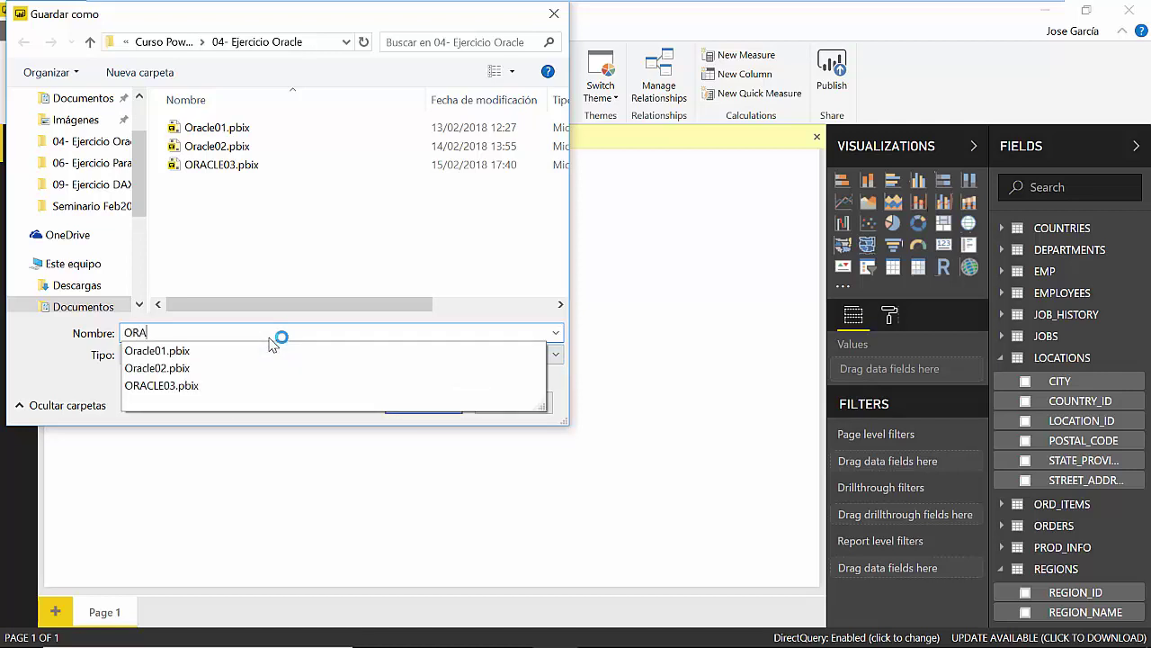
{"action": "type", "text": "CLE03-DIRECTQUERY"}
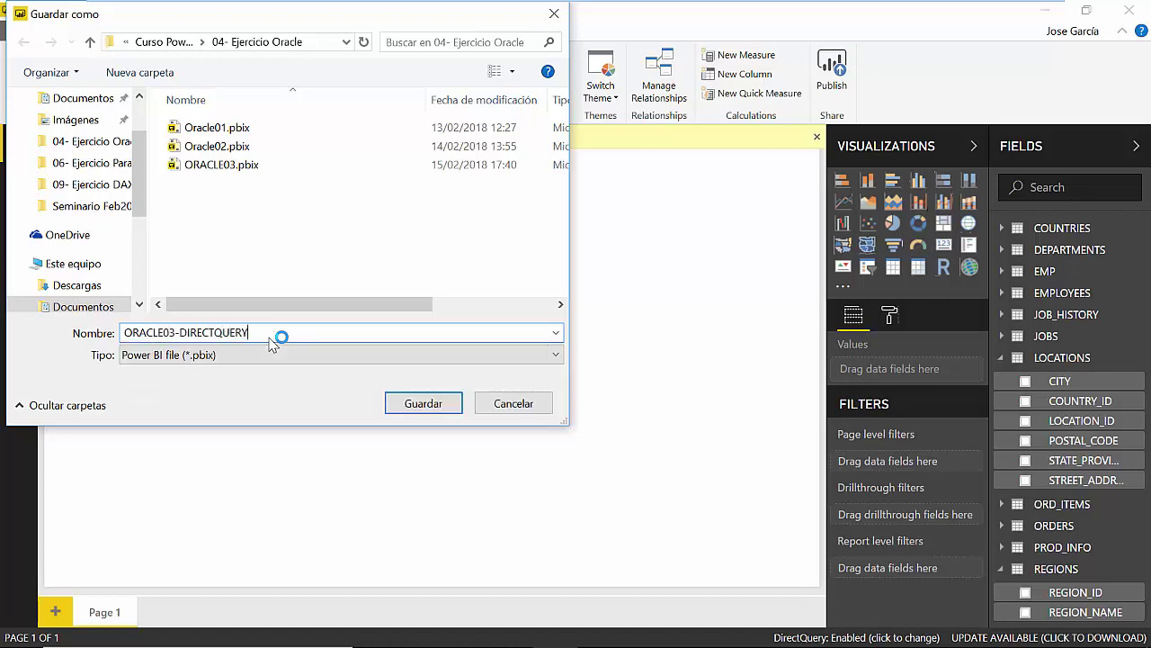
{"action": "key", "text": "Return"}
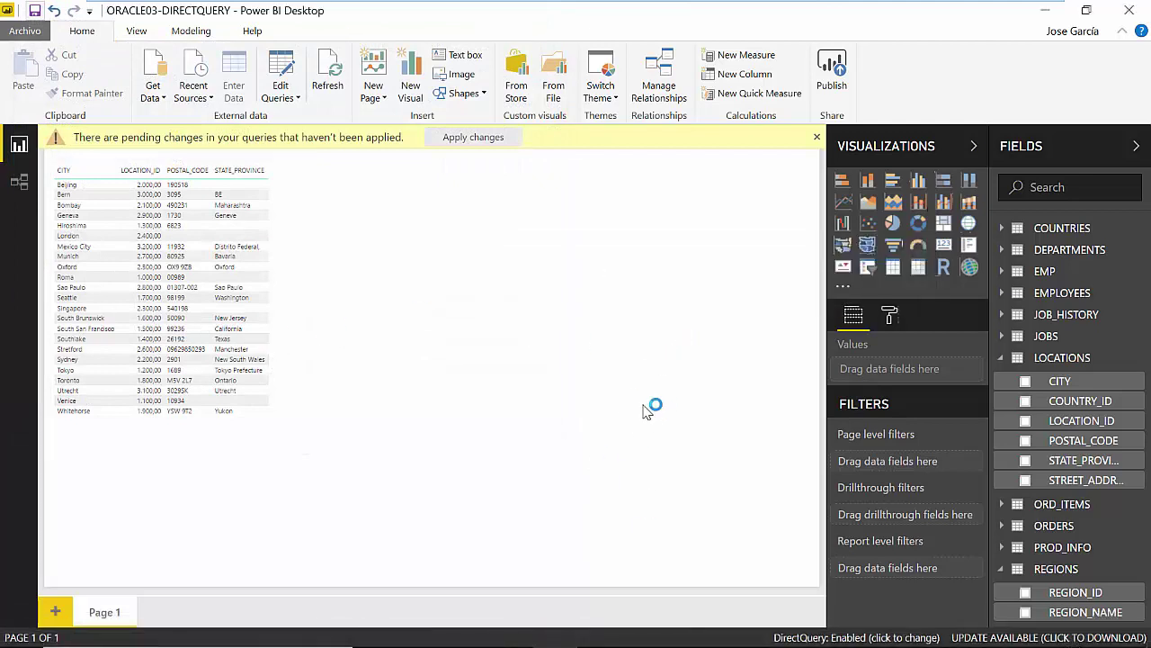
In File Explorer, compare the file sizes of ORACLE03.pbix and ORACLE03-DIRECTQUERY.pbix and close the folder window
{"action": "key", "text": "alt+Tab"}
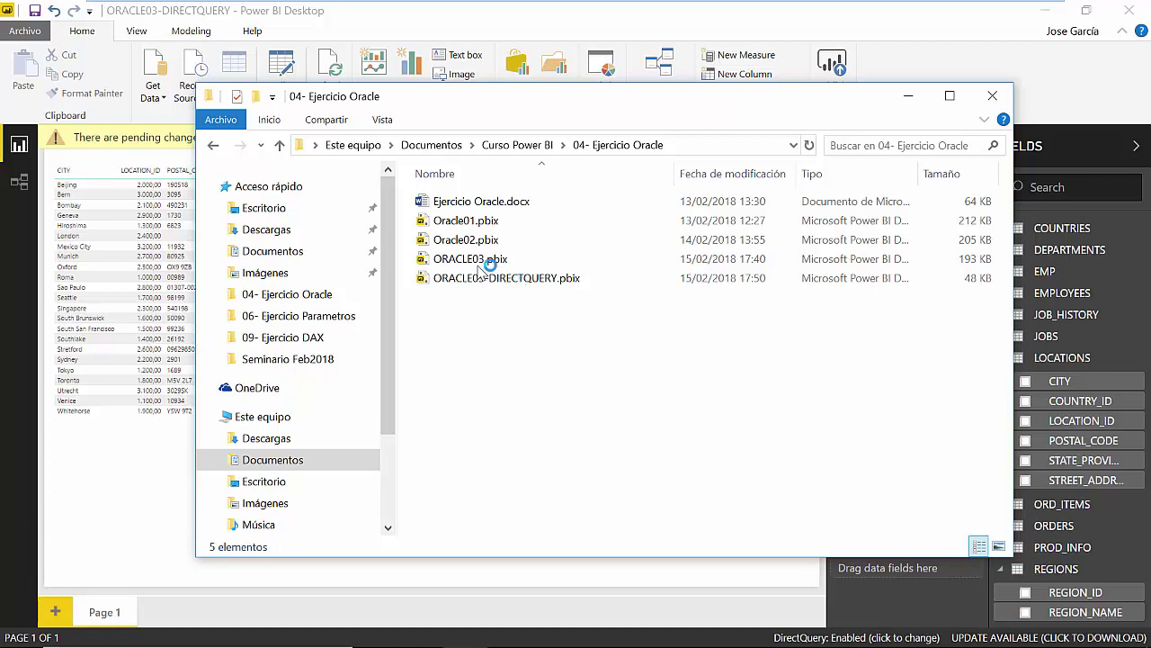
{"action": "left_click", "coordinate": [972, 280]}
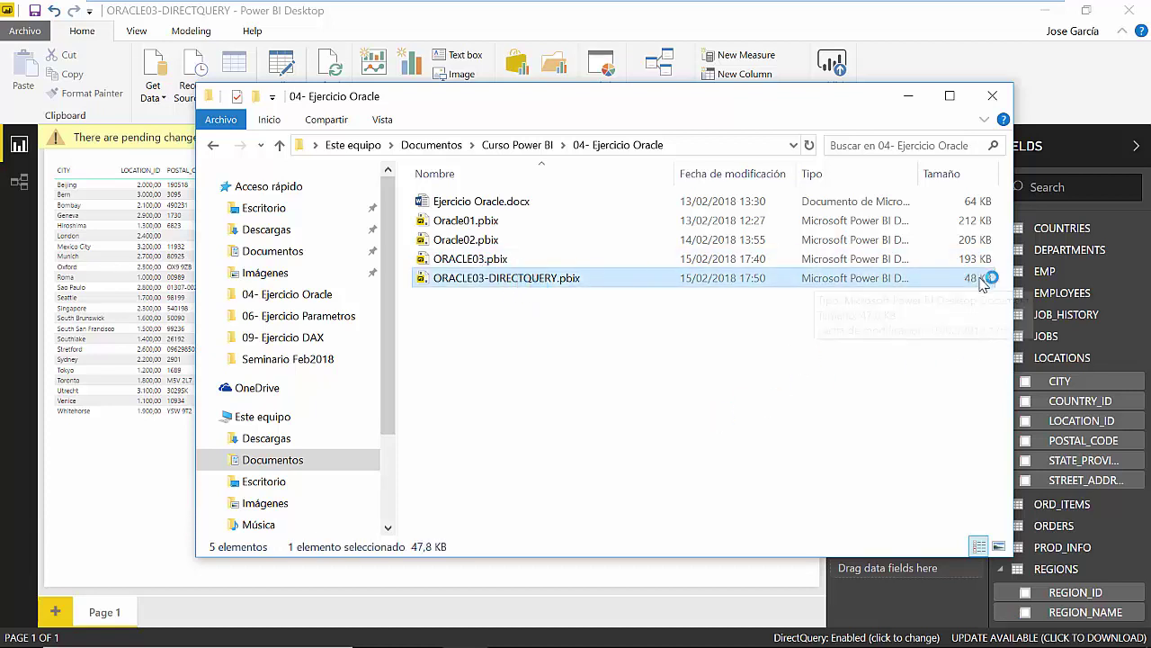
{"action": "left_click", "coordinate": [974, 260]}
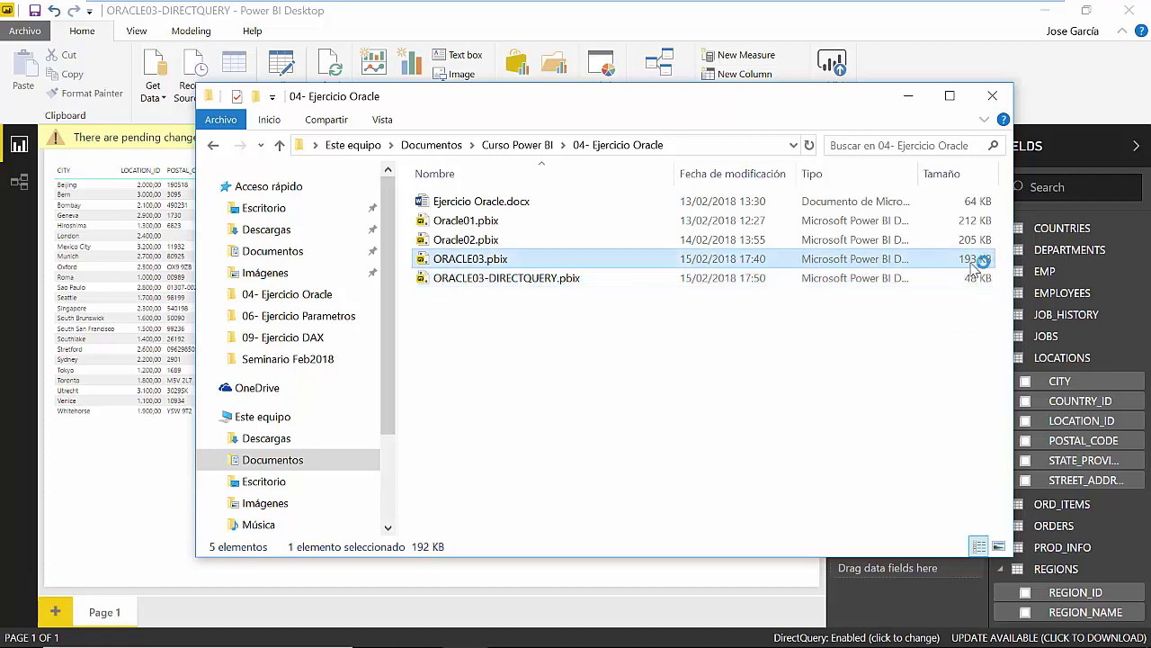
{"action": "left_click", "coordinate": [519, 281]}
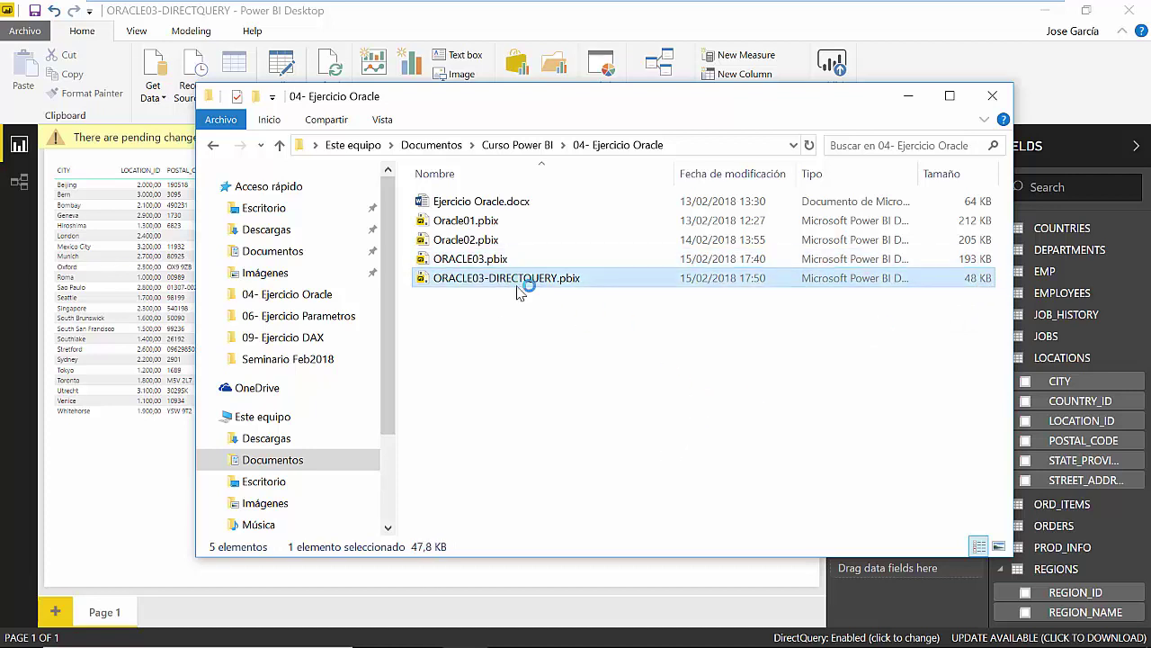
{"action": "left_click", "coordinate": [512, 281]}
{"action": "left_click", "coordinate": [524, 262]}
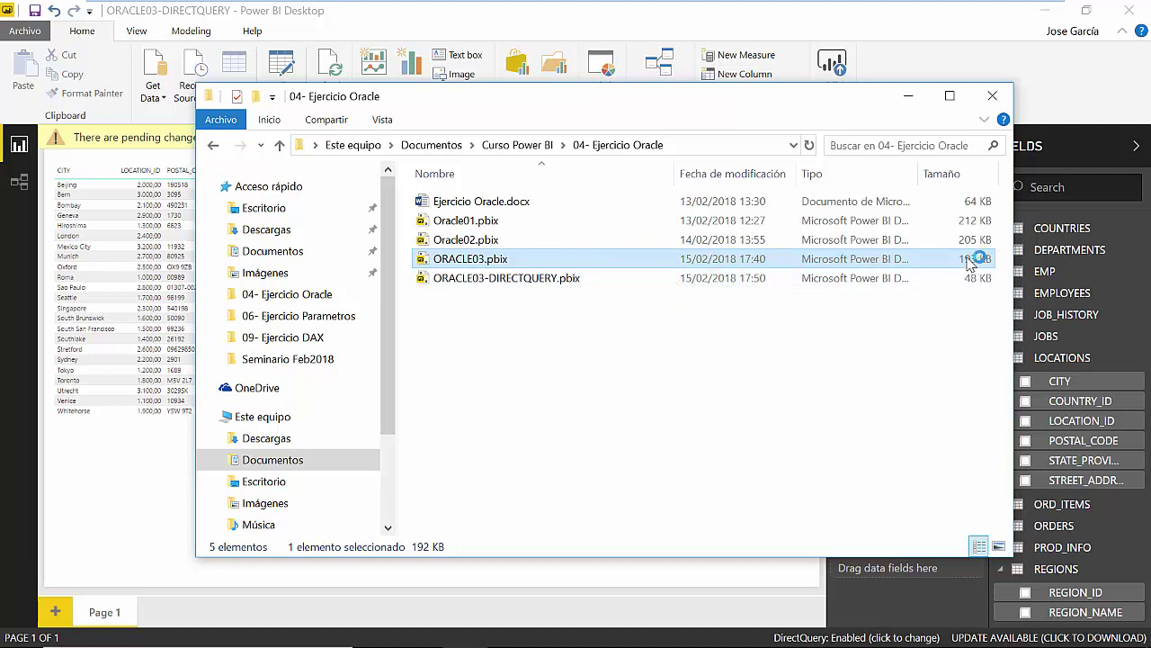
{"action": "left_click", "coordinate": [933, 281]}
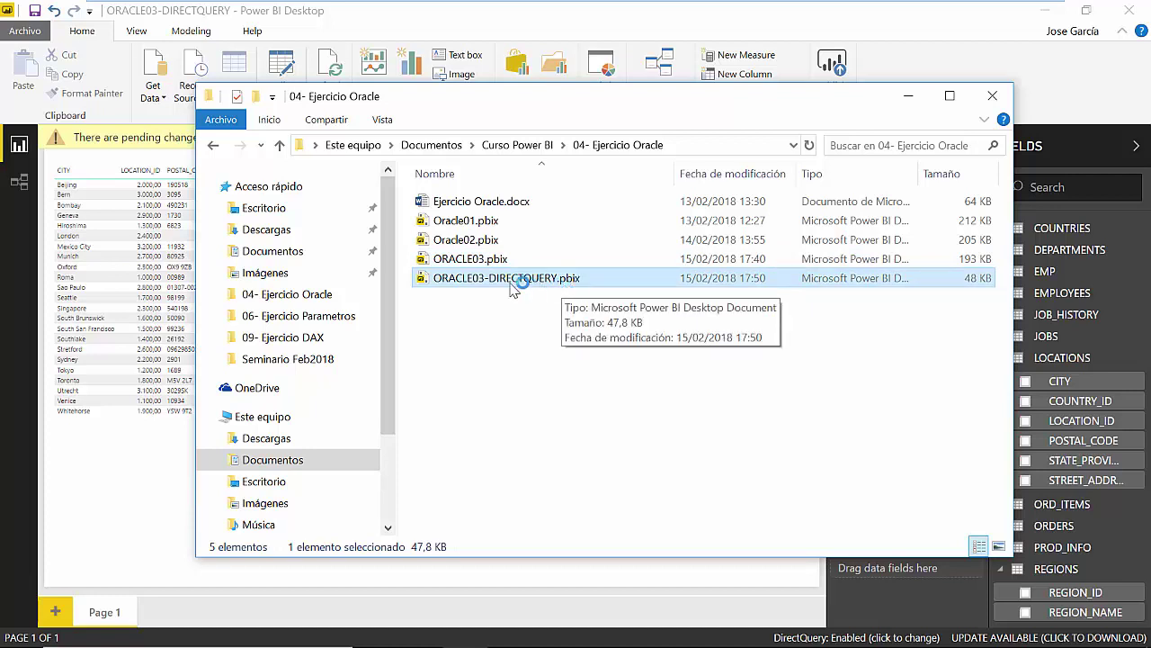
{"action": "left_click", "coordinate": [994, 97]}
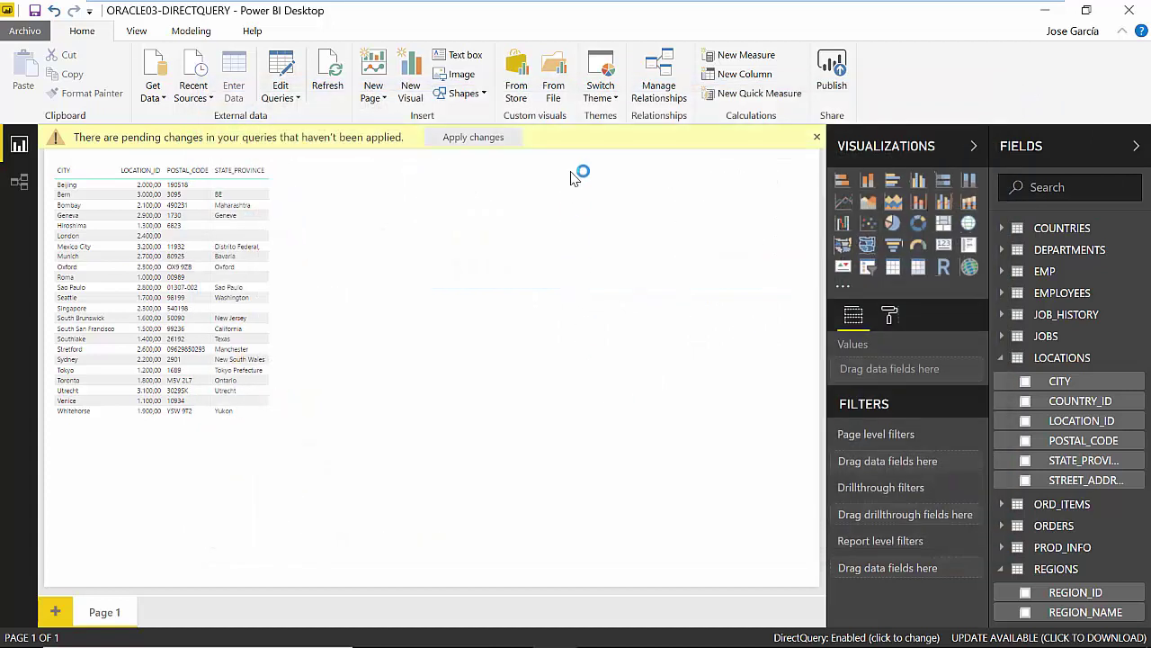